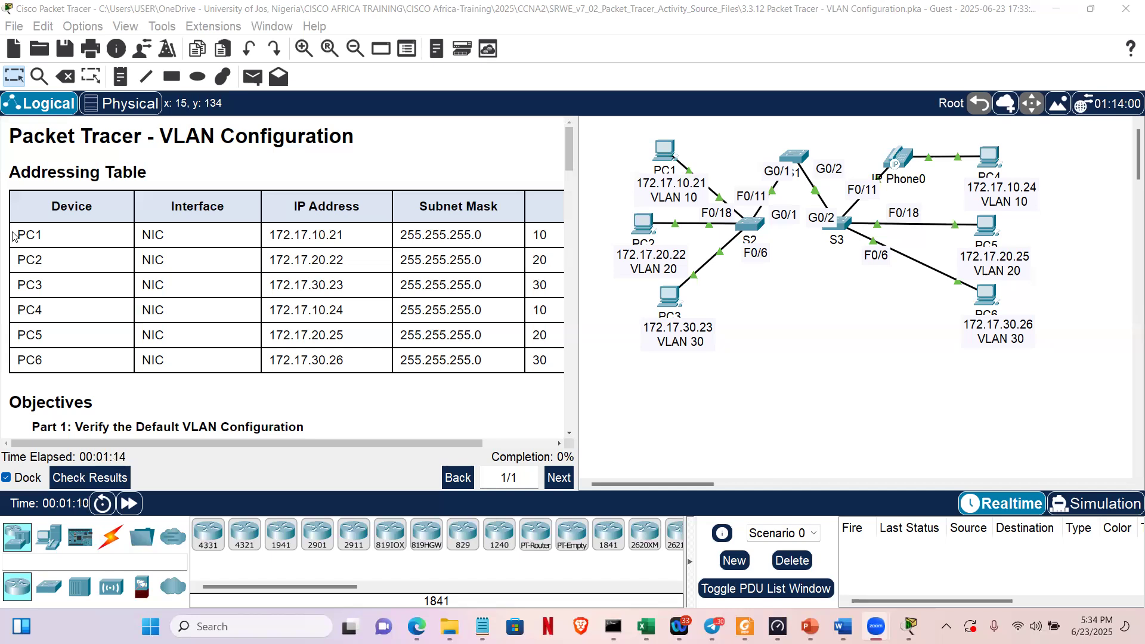
Read the activity's addressing table, objectives, background and the Part 1 instruction for displaying the current VLANs.
{"action": "left_click_drag", "start_coordinate": [18, 235], "coordinate": [504, 368]}
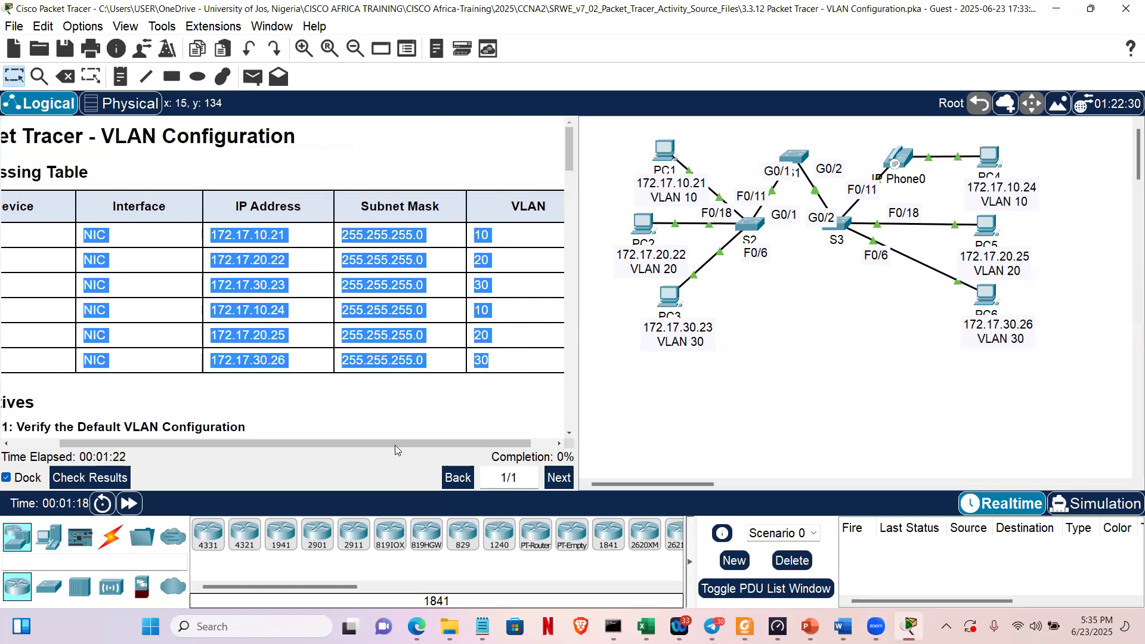
{"action": "left_click_drag", "start_coordinate": [272, 450], "coordinate": [265, 449]}
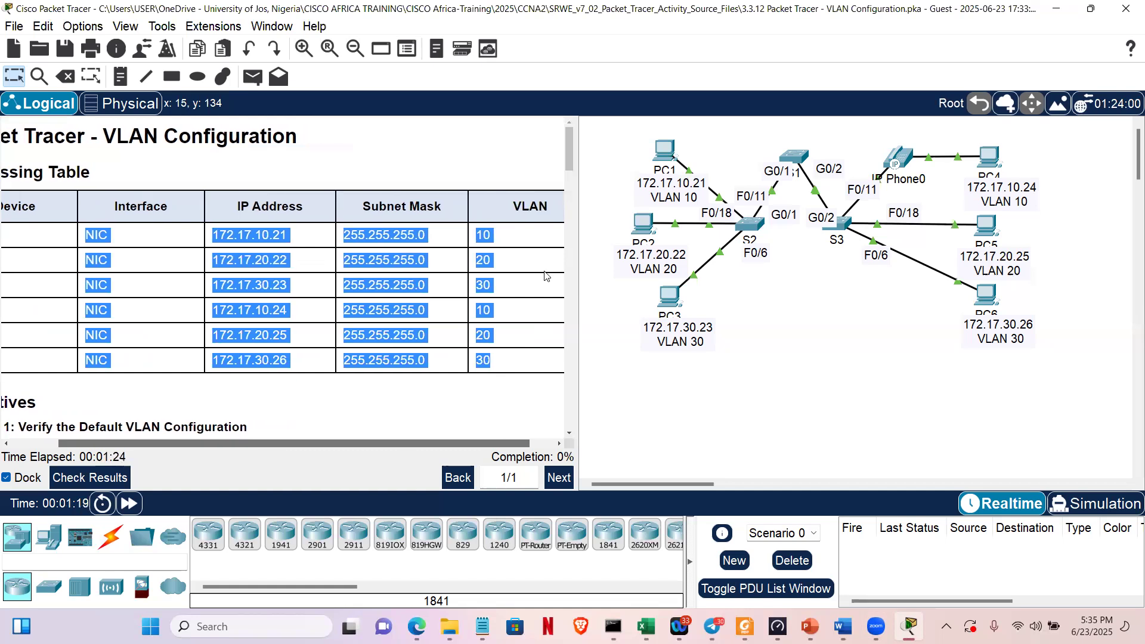
{"action": "left_click", "coordinate": [568, 181]}
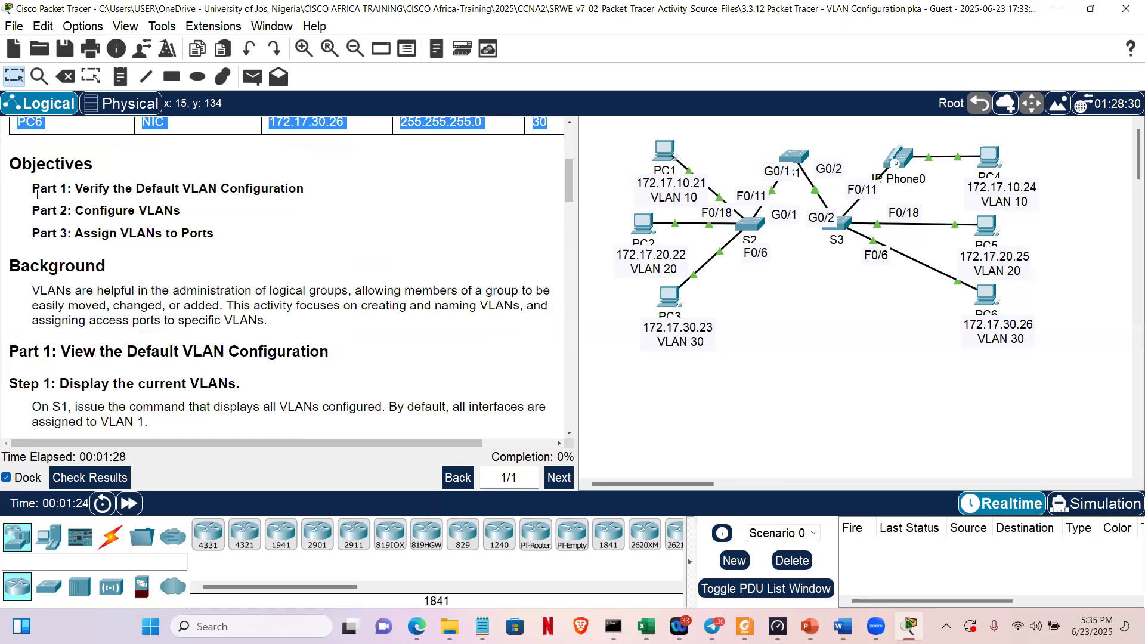
{"action": "left_click_drag", "start_coordinate": [24, 197], "coordinate": [242, 241]}
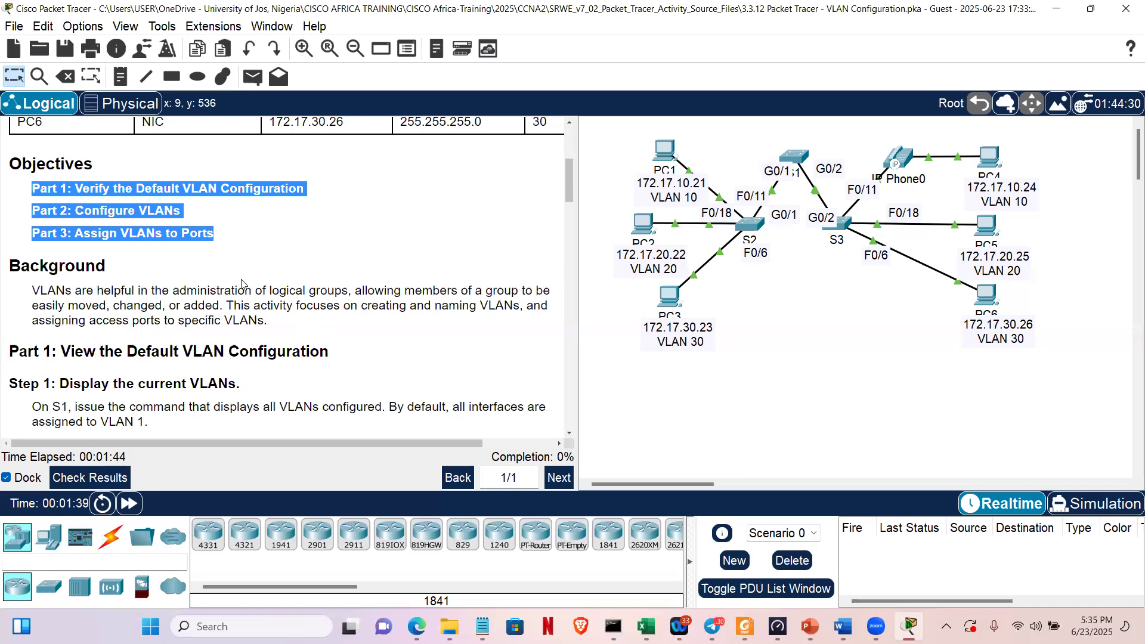
{"action": "left_click", "coordinate": [53, 296]}
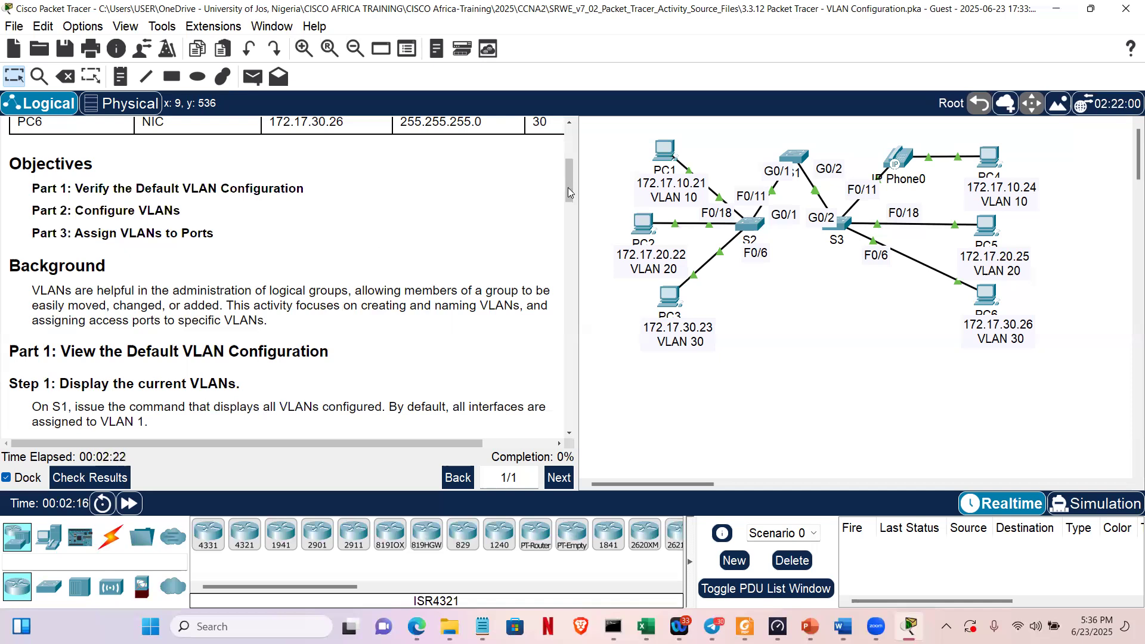
{"action": "scroll", "coordinate": [565, 204], "scroll_direction": "down", "scroll_amount": 3}
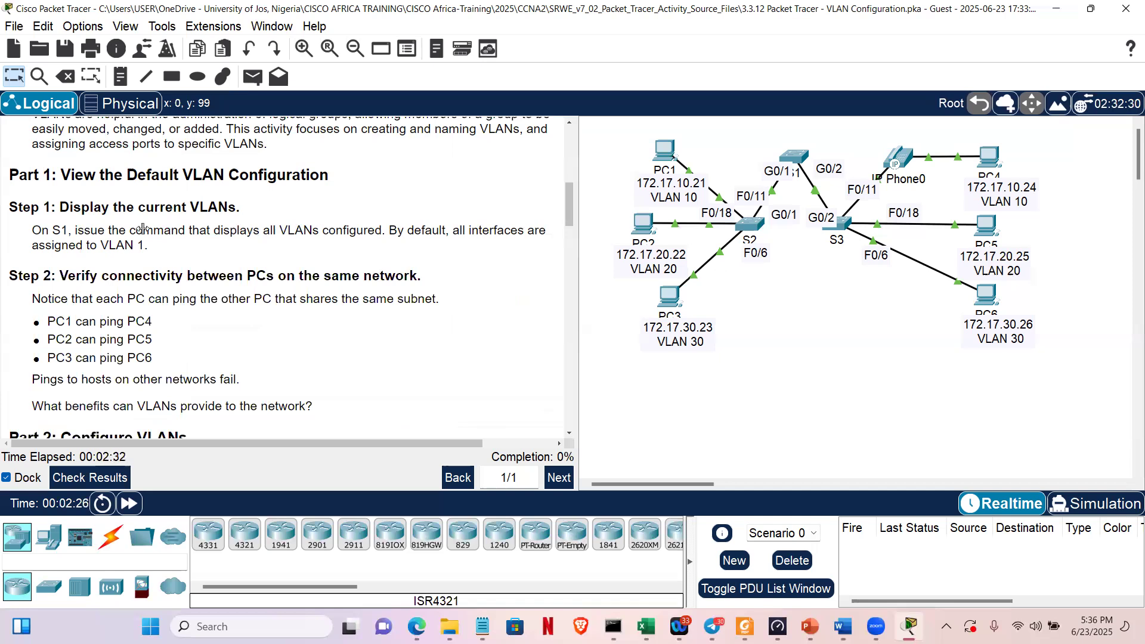
{"action": "left_click_drag", "start_coordinate": [32, 231], "coordinate": [72, 231]}
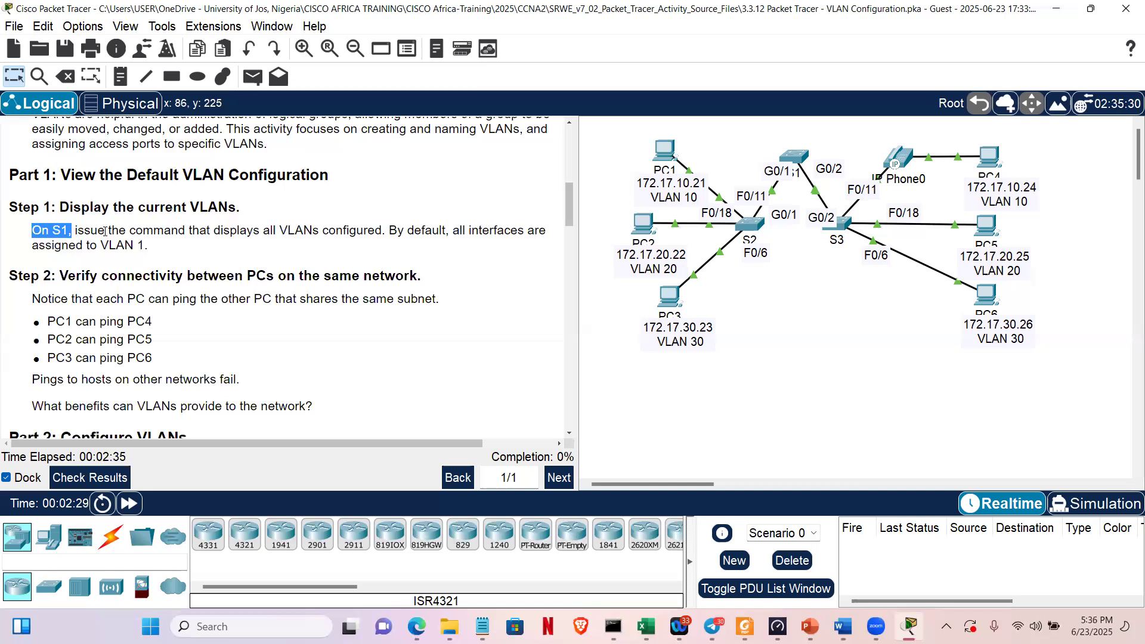
{"action": "left_click_drag", "start_coordinate": [168, 241], "coordinate": [175, 245]}
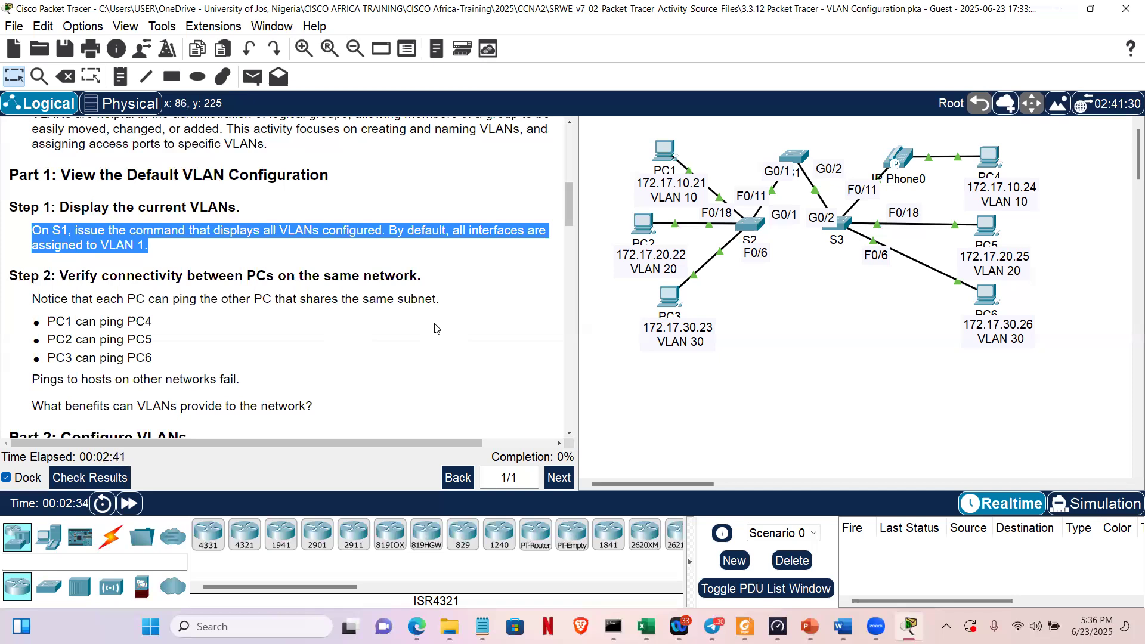
Open switch S2's command line and enter privileged EXEC mode with enable.
{"action": "left_click", "coordinate": [746, 231]}
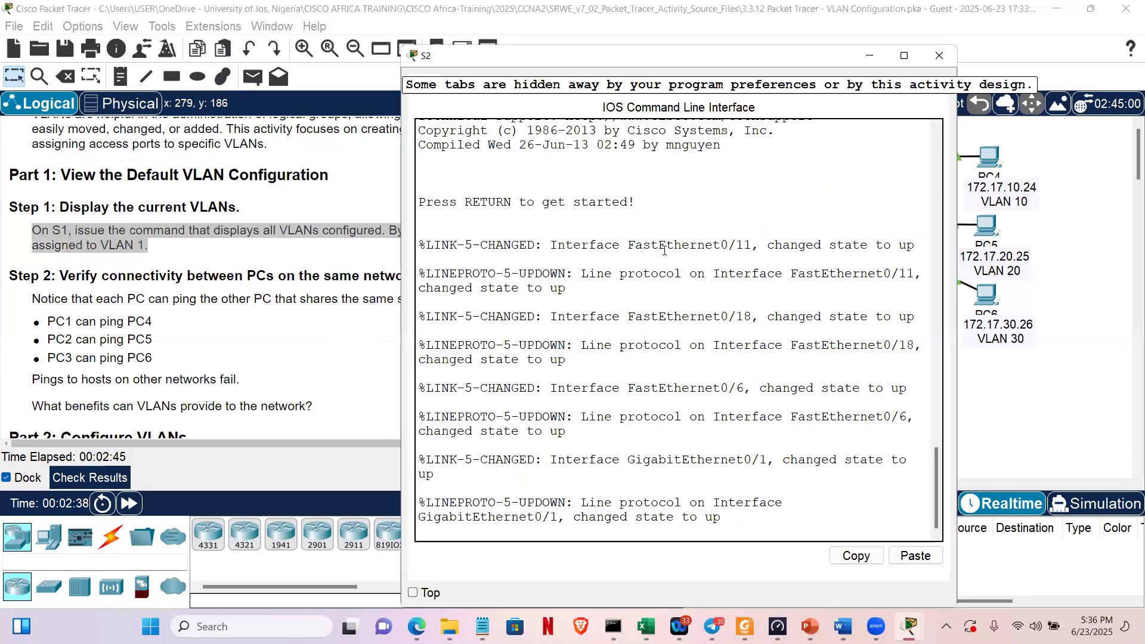
{"action": "left_click", "coordinate": [663, 290]}
{"action": "key", "text": "Return"}
{"action": "key", "text": "Return"}
{"action": "key", "text": "Return"}
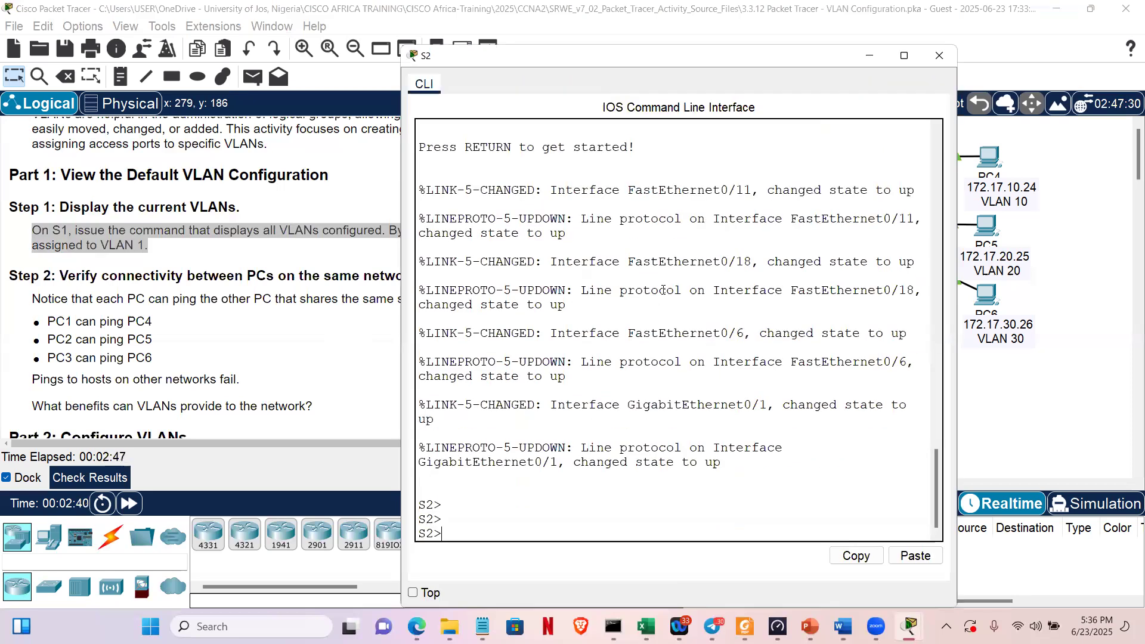
{"action": "type", "text": "enable"}
{"action": "key", "text": "Return"}
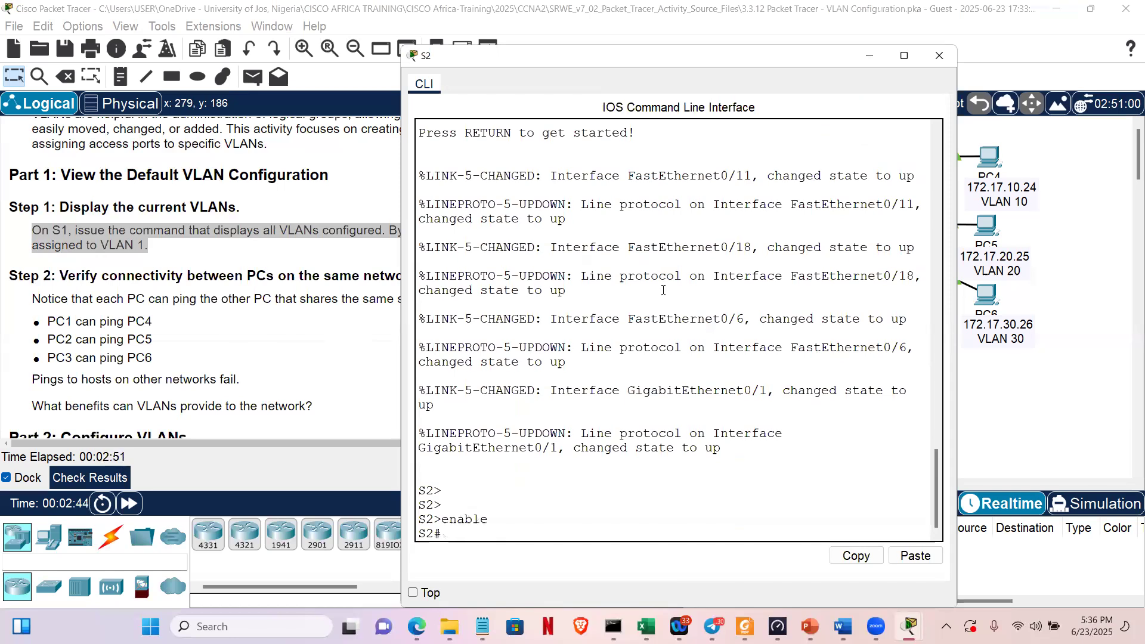
Run show vlan on S2 and examine the ports assigned to default VLAN 1.
{"action": "type", "text": "show vlan"}
{"action": "key", "text": "Return"}
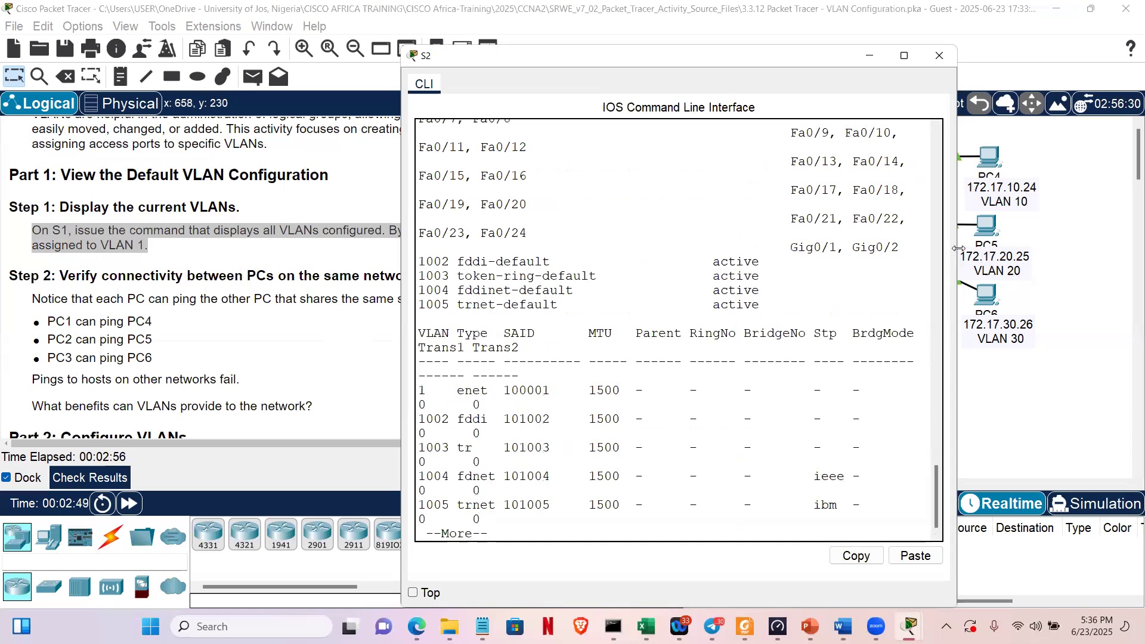
{"action": "left_click_drag", "start_coordinate": [959, 248], "coordinate": [1133, 246]}
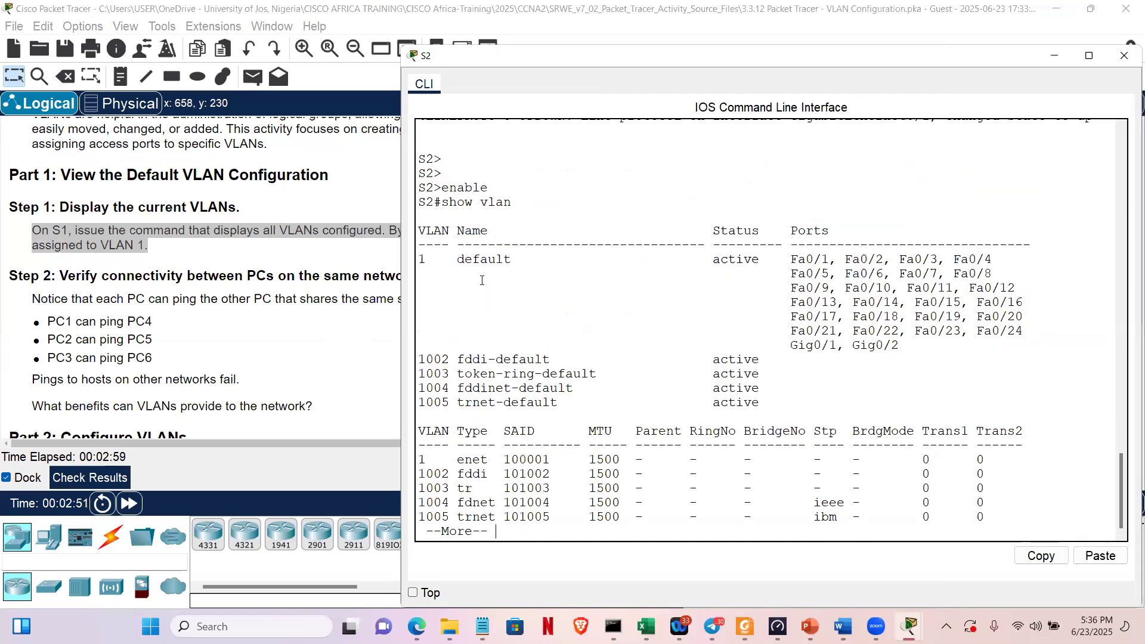
{"action": "left_click", "coordinate": [426, 255]}
{"action": "double_click", "coordinate": [421, 256]}
{"action": "double_click", "coordinate": [472, 258]}
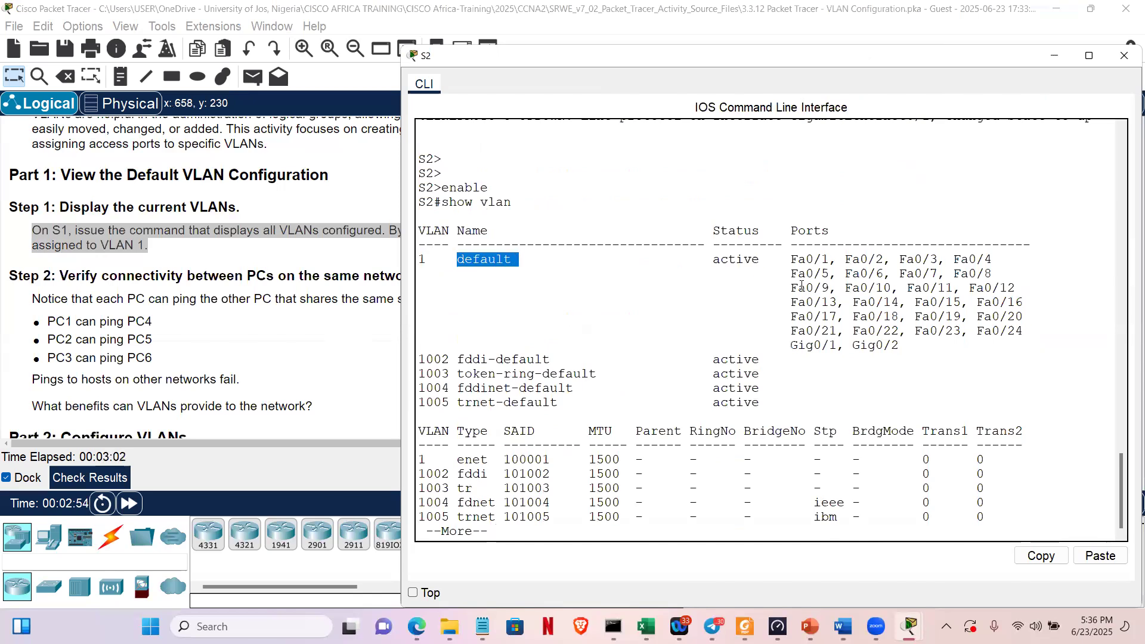
{"action": "left_click_drag", "start_coordinate": [786, 257], "coordinate": [976, 344]}
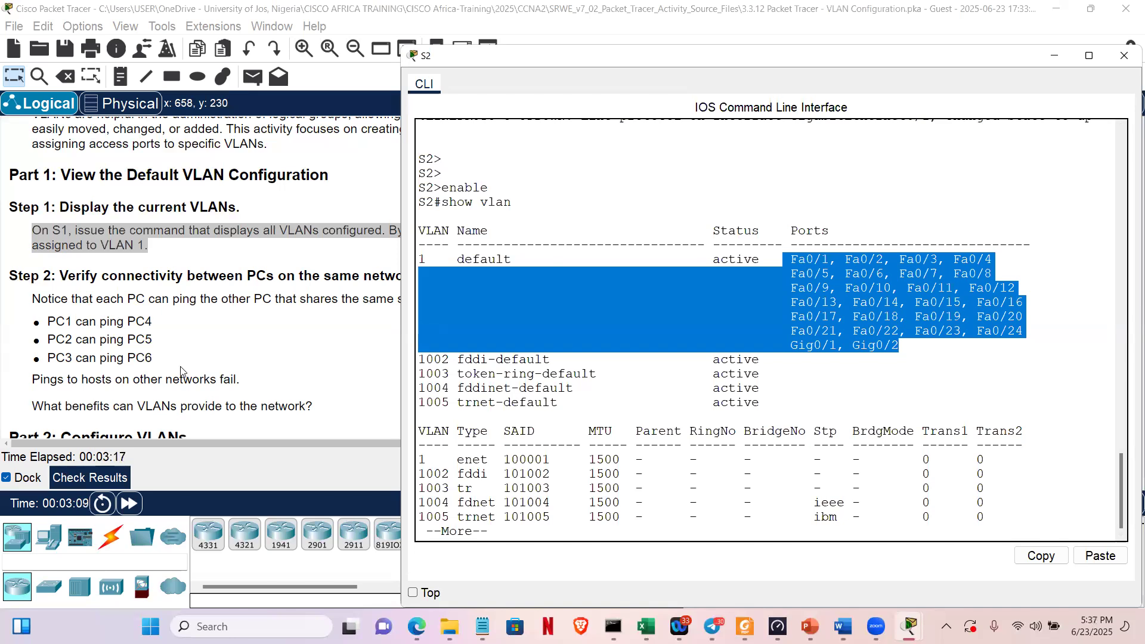
{"action": "left_click", "coordinate": [233, 375]}
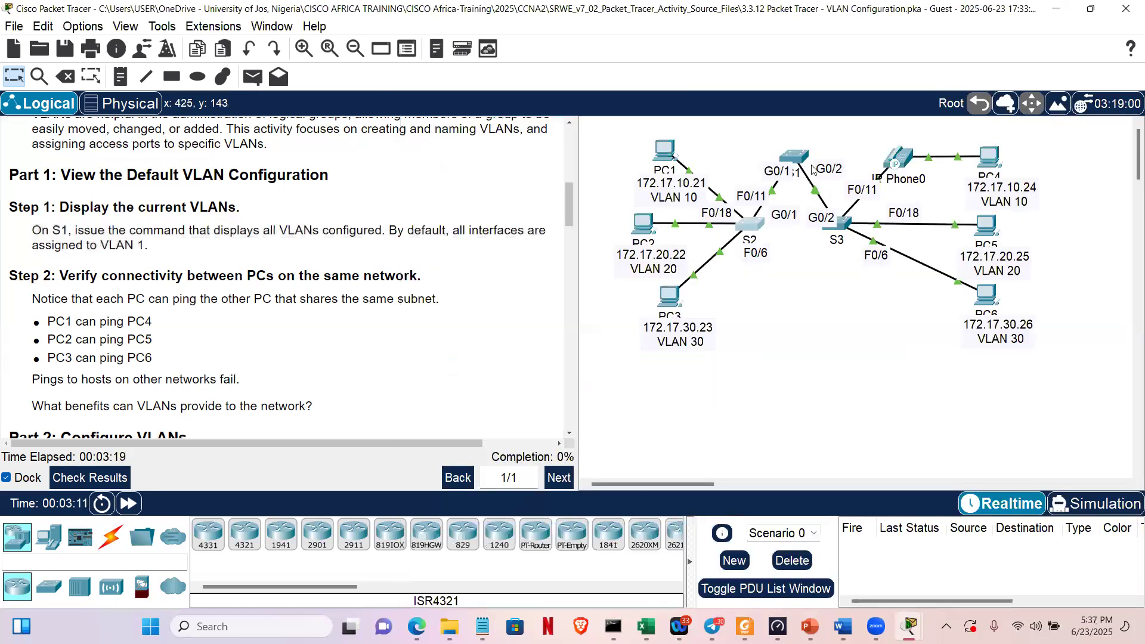
Open switch S1's command line and enter privileged EXEC mode with enable.
{"action": "left_click", "coordinate": [796, 155]}
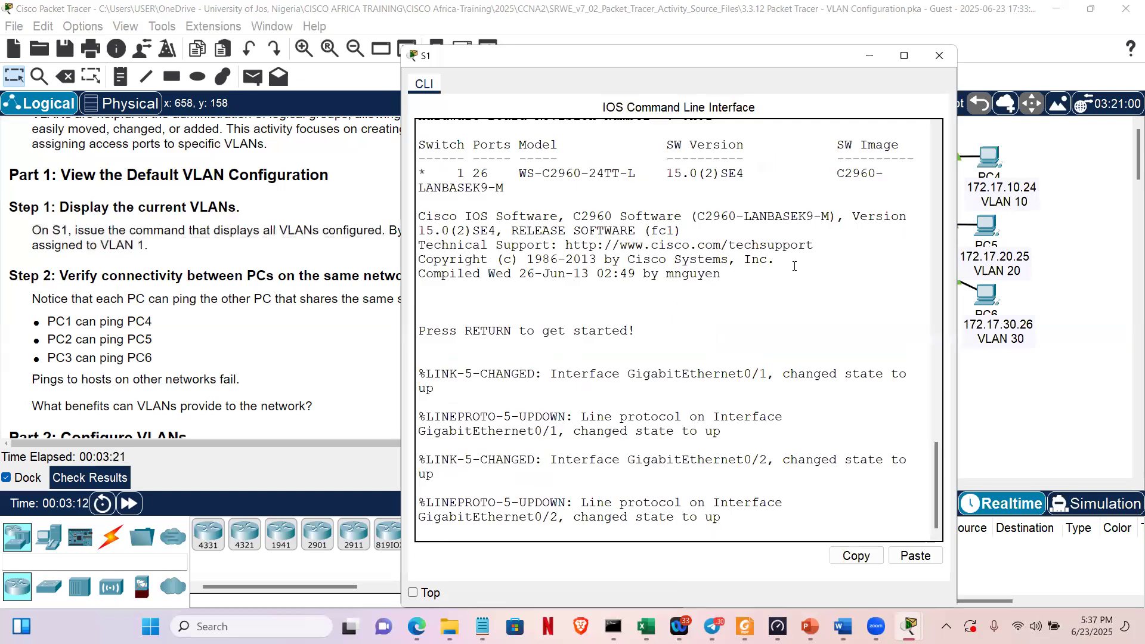
{"action": "key", "text": "Return"}
{"action": "key", "text": "Return"}
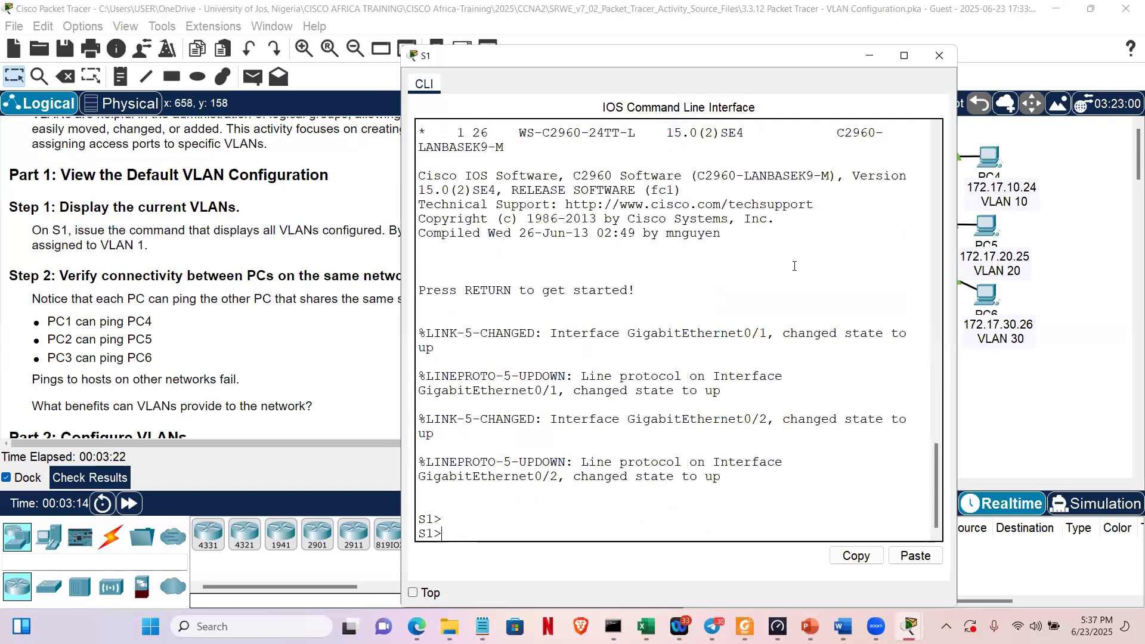
{"action": "type", "text": "enable"}
{"action": "key", "text": "Return"}
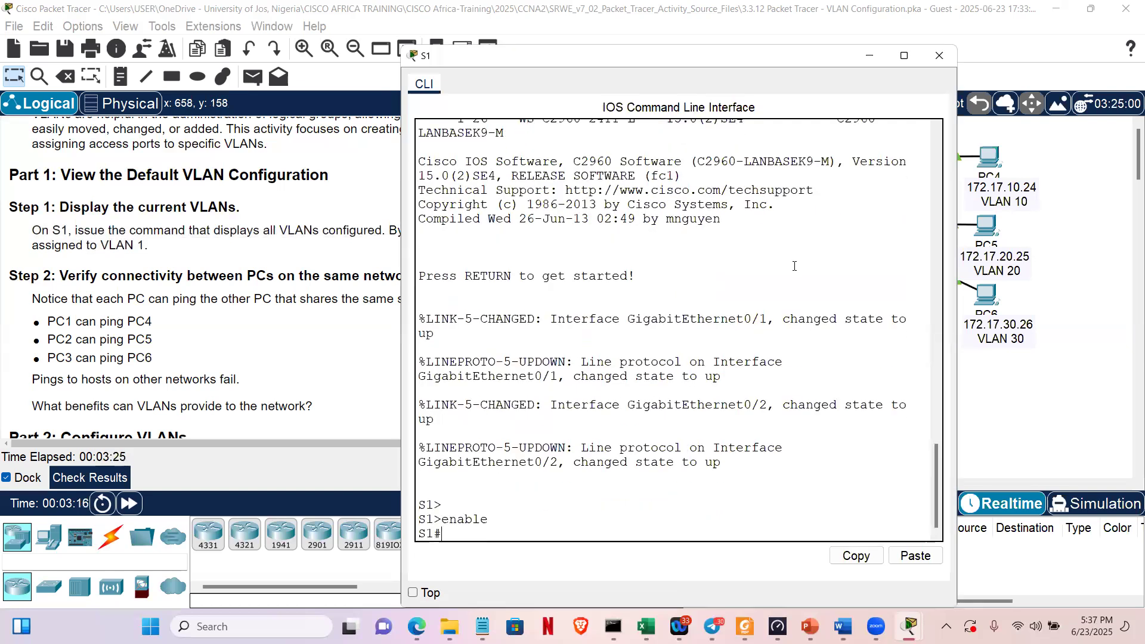
Run show vlan on S1 and check the port list of default VLAN 1.
{"action": "type", "text": "show vlan"}
{"action": "key", "text": "Return"}
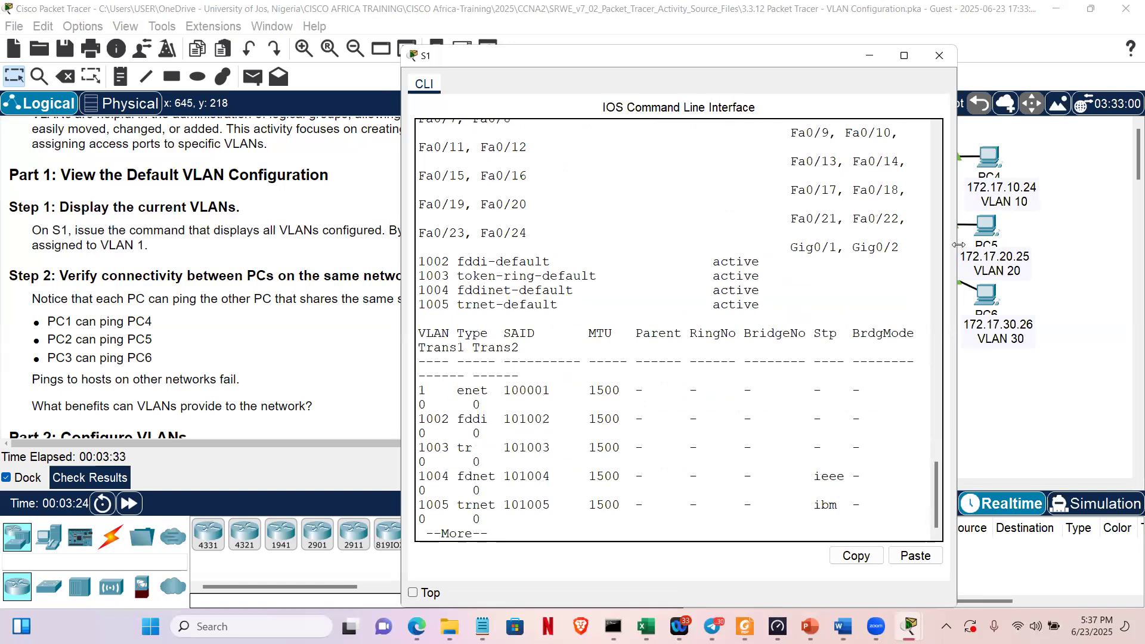
{"action": "left_click_drag", "start_coordinate": [958, 245], "coordinate": [1121, 245]}
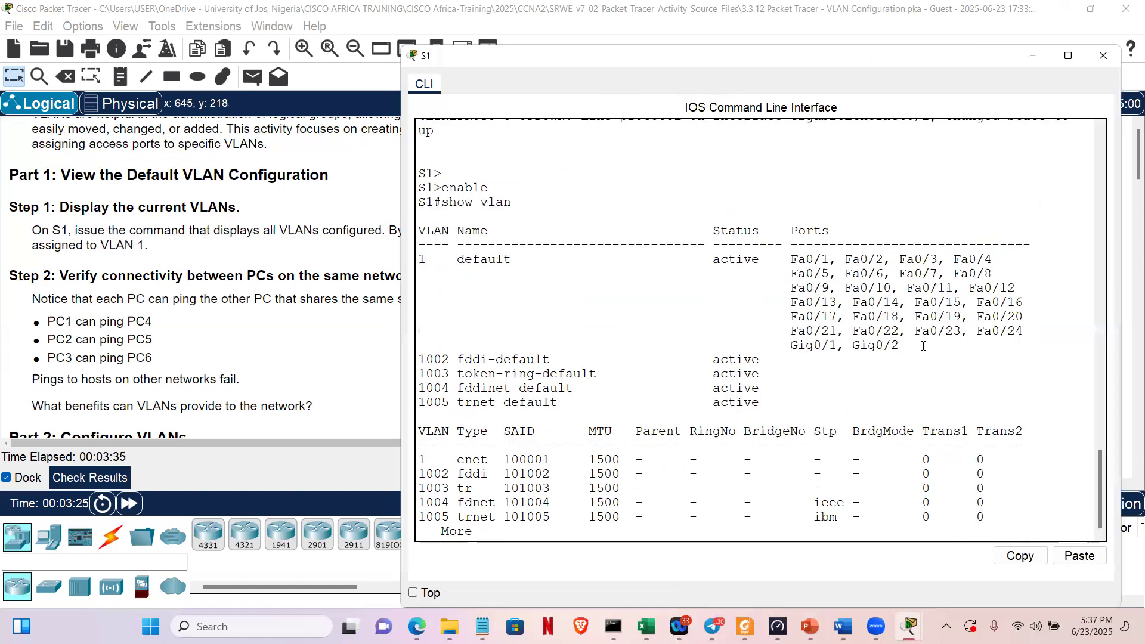
{"action": "left_click_drag", "start_coordinate": [899, 346], "coordinate": [418, 258]}
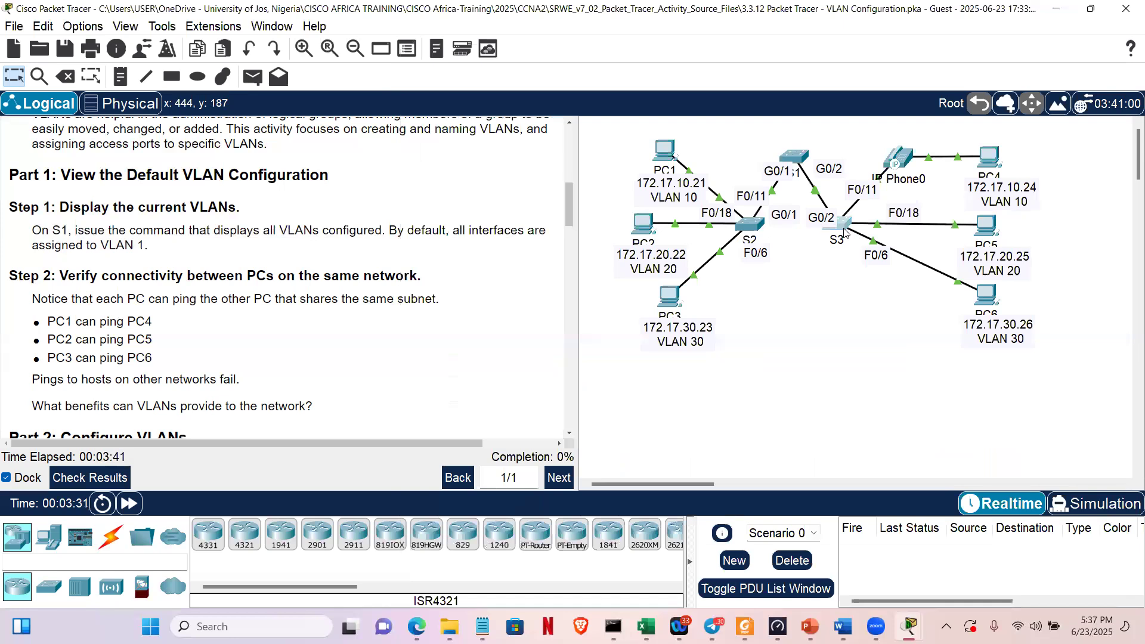
Open switch S3's command line and enter privileged EXEC mode with enable.
{"action": "left_click", "coordinate": [844, 228]}
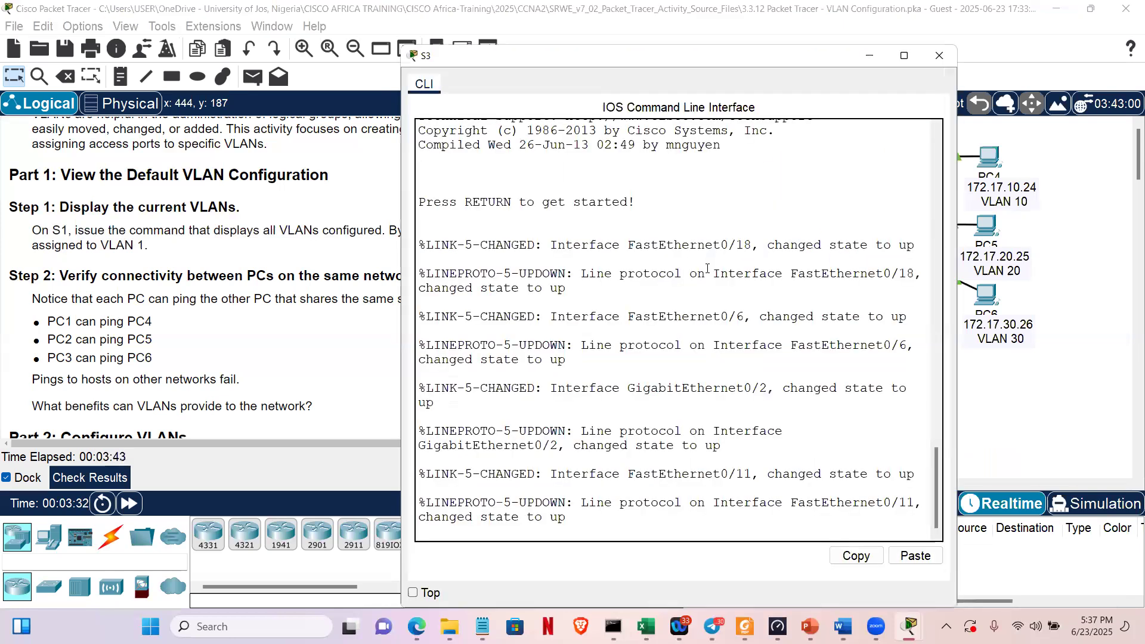
{"action": "key", "text": "Return"}
{"action": "key", "text": "Return"}
{"action": "key", "text": "Return"}
{"action": "type", "text": "enab"}
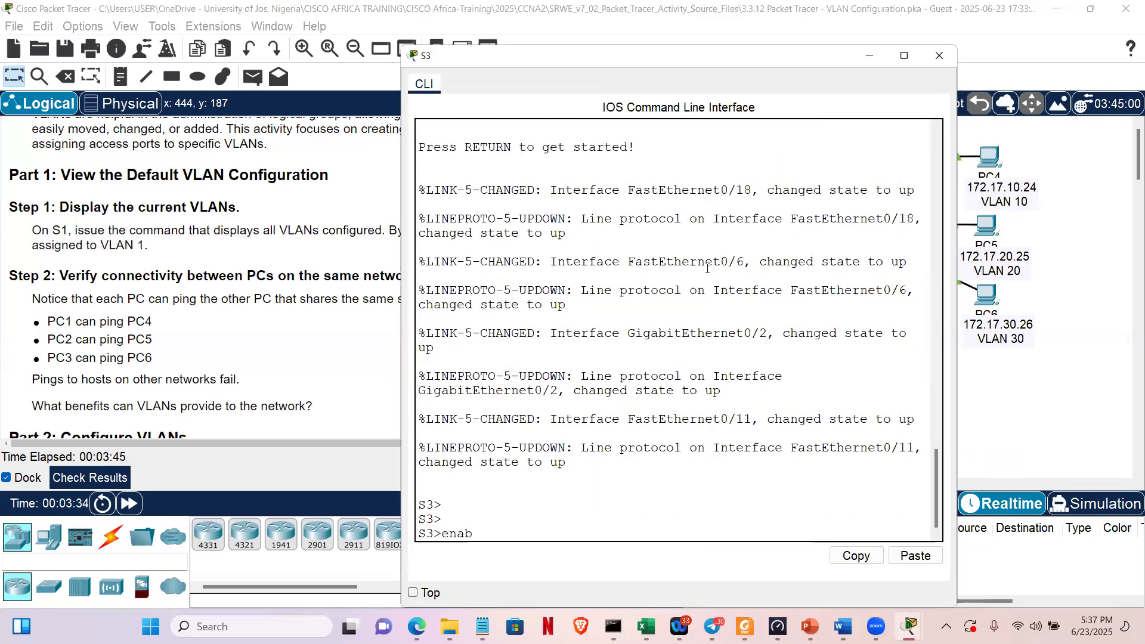
{"action": "type", "text": "le"}
{"action": "key", "text": "Return"}
Run show vlan on S3 and inspect the default VLAN 1 port assignments.
{"action": "type", "text": "show"}
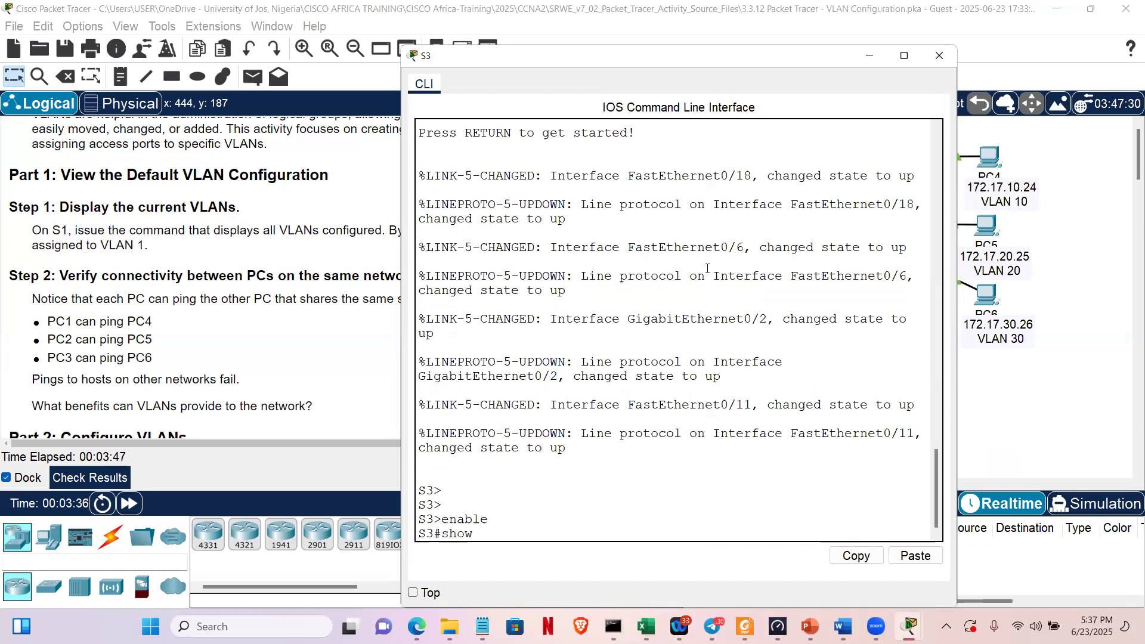
{"action": "type", "text": " vlan"}
{"action": "key", "text": "Return"}
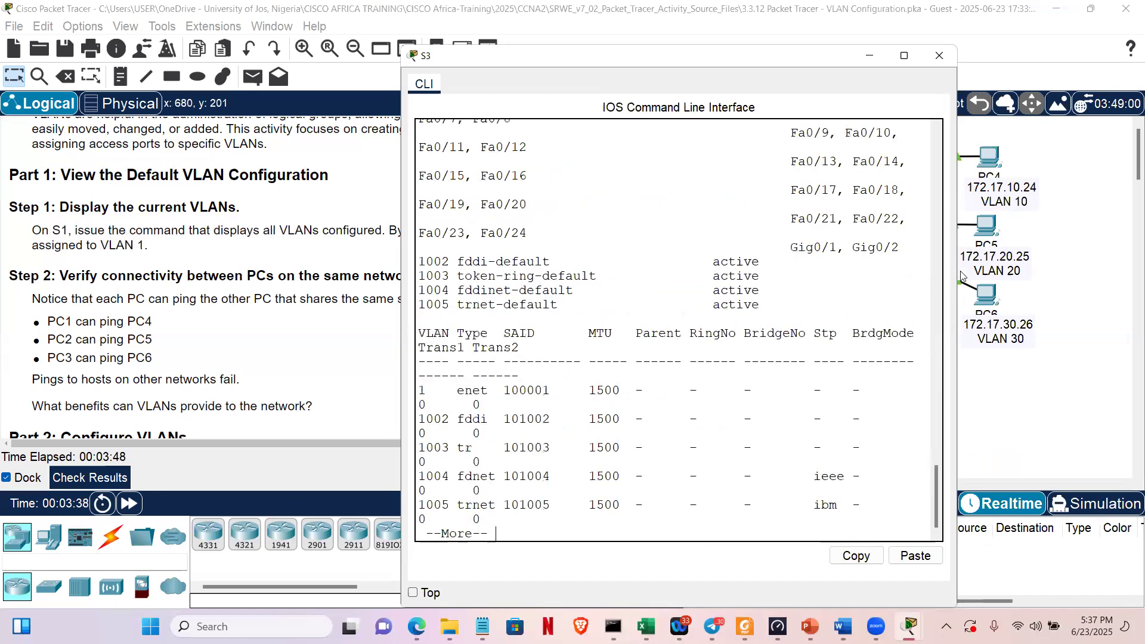
{"action": "left_click_drag", "start_coordinate": [959, 271], "coordinate": [1118, 270]}
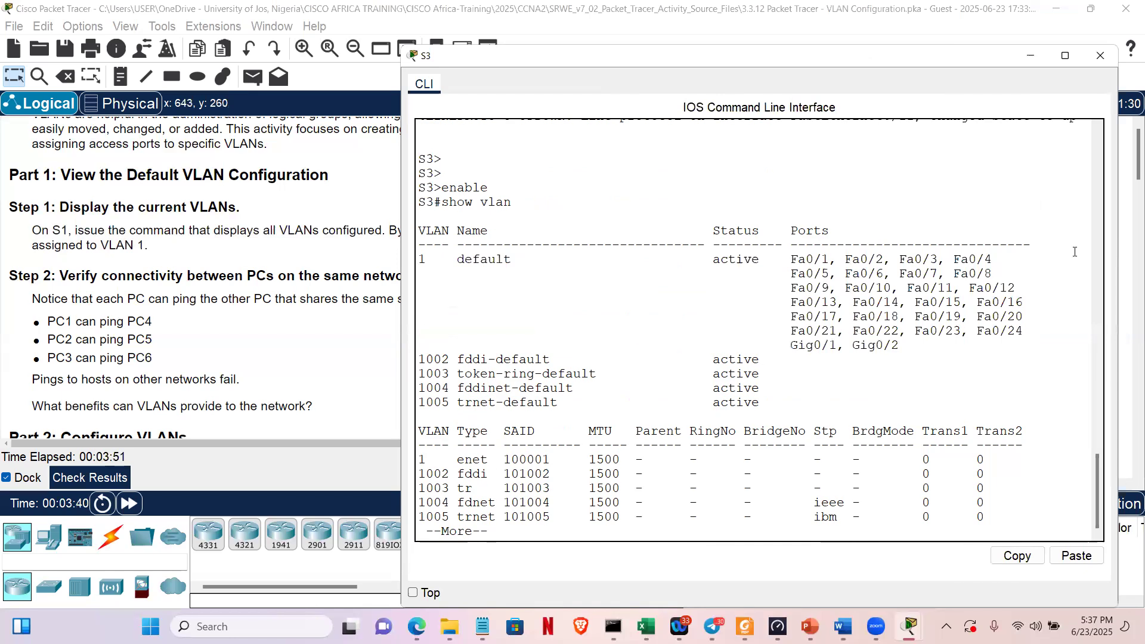
{"action": "left_click_drag", "start_coordinate": [909, 344], "coordinate": [865, 334]}
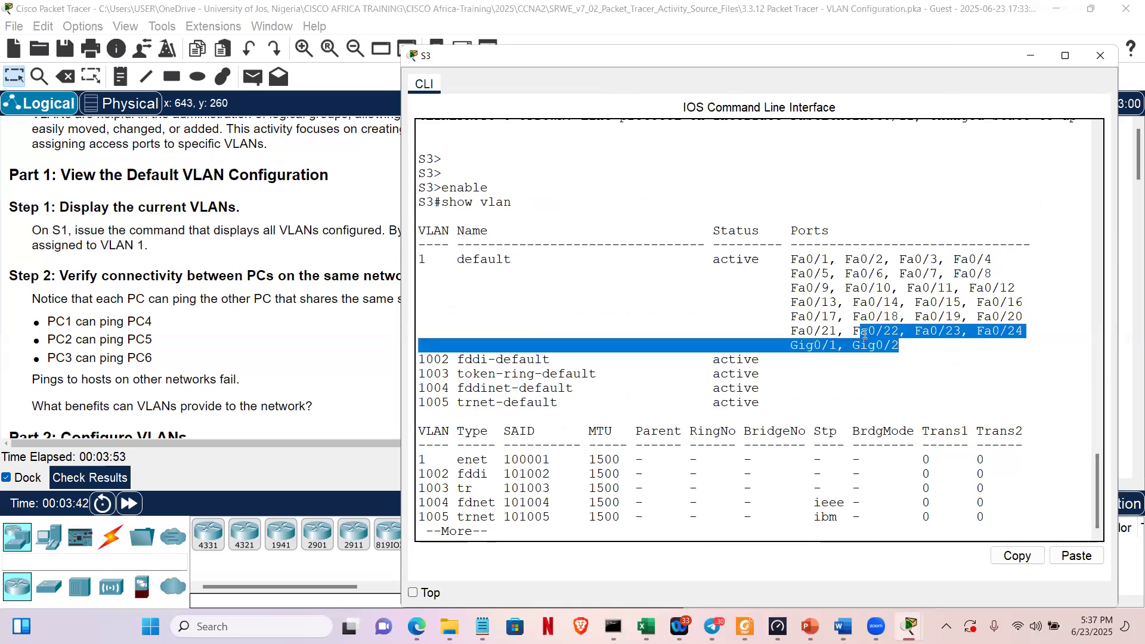
{"action": "left_click_drag", "start_coordinate": [786, 319], "coordinate": [413, 252]}
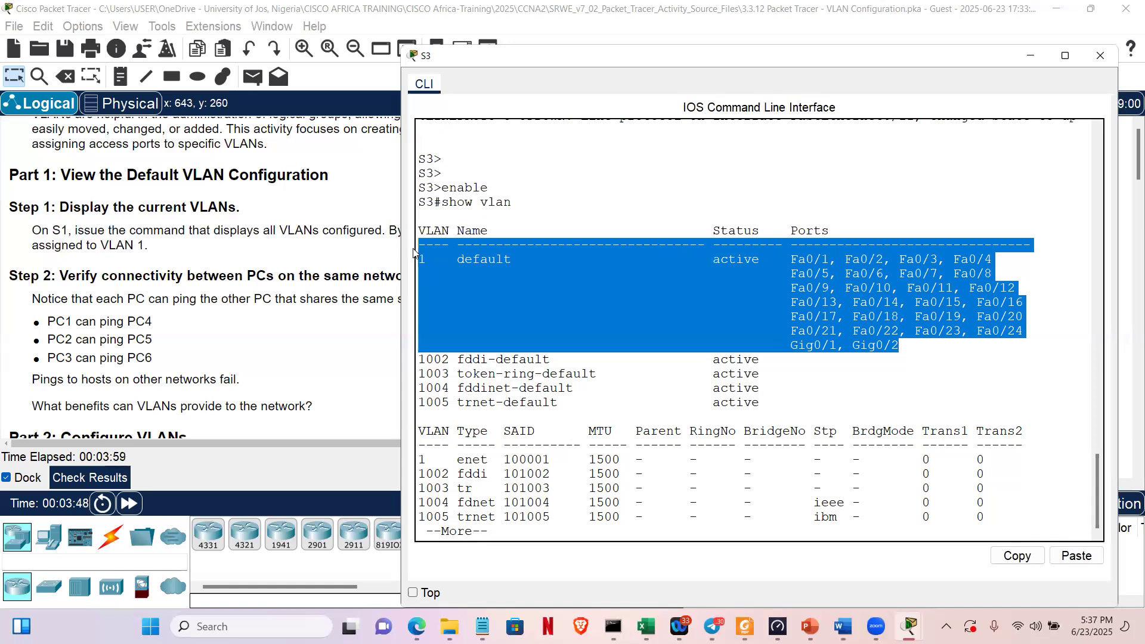
{"action": "left_click", "coordinate": [85, 335]}
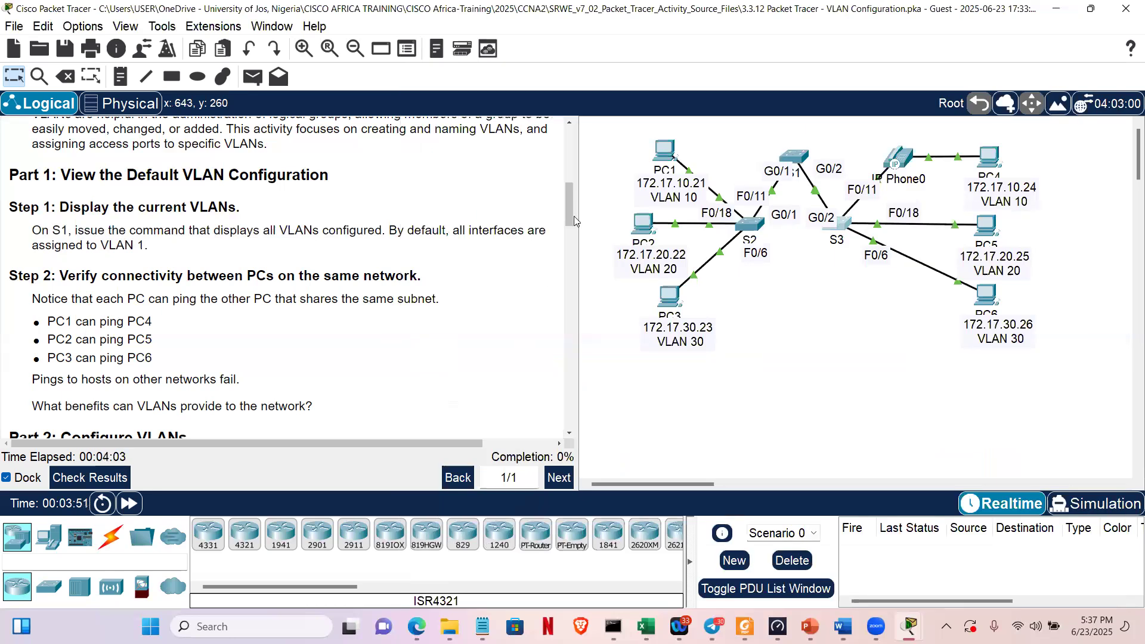
Open PC1's command prompt and ping PC2 at 172.17.20.22 to test connectivity across different subnets.
{"action": "left_click_drag", "start_coordinate": [568, 194], "coordinate": [563, 128]}
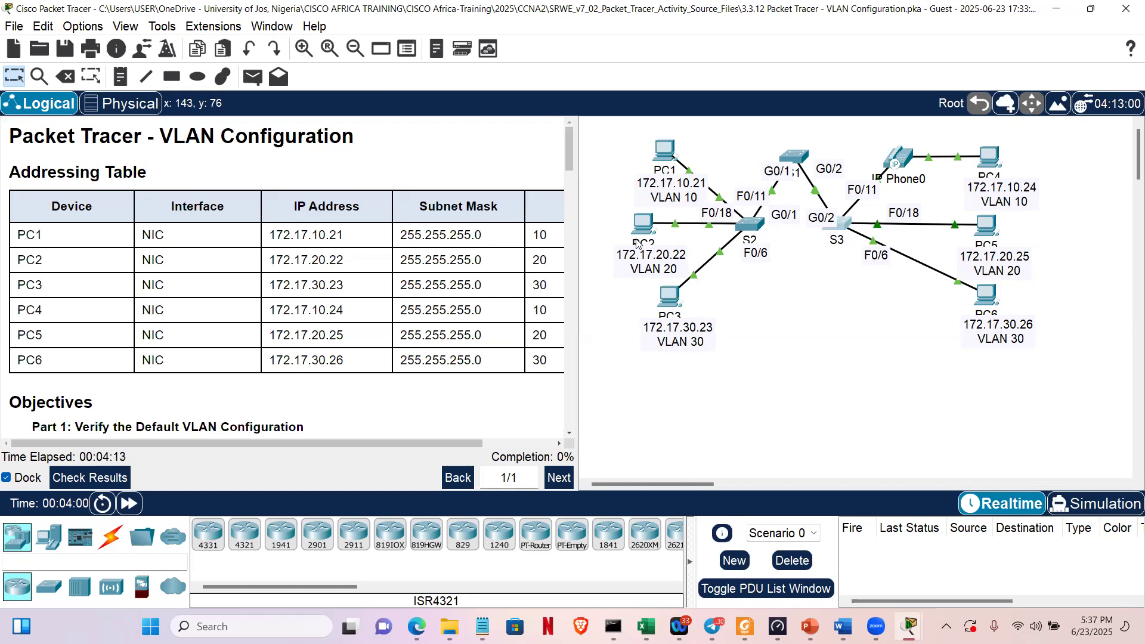
{"action": "mouse_move", "coordinate": [639, 228]}
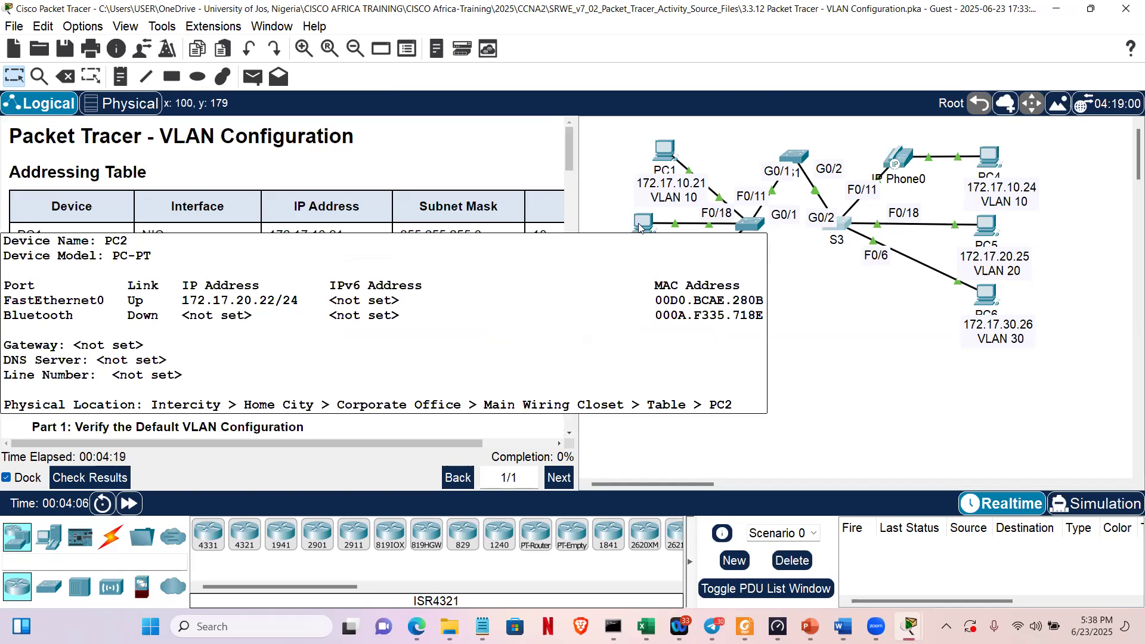
{"action": "left_click", "coordinate": [664, 157]}
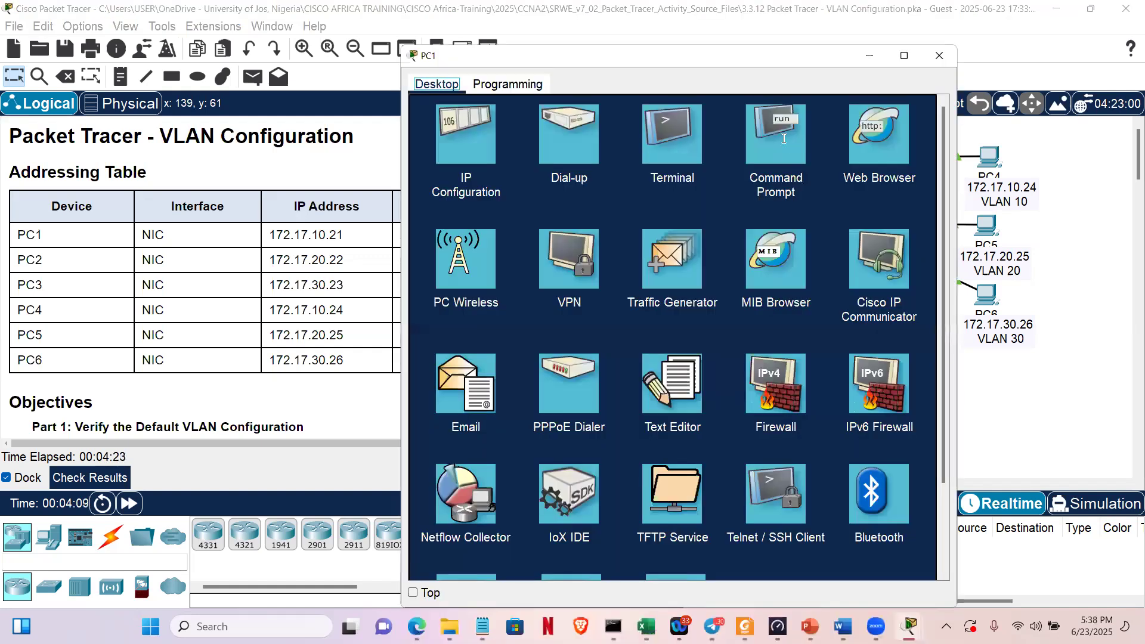
{"action": "left_click", "coordinate": [784, 142]}
{"action": "type", "text": "p"}
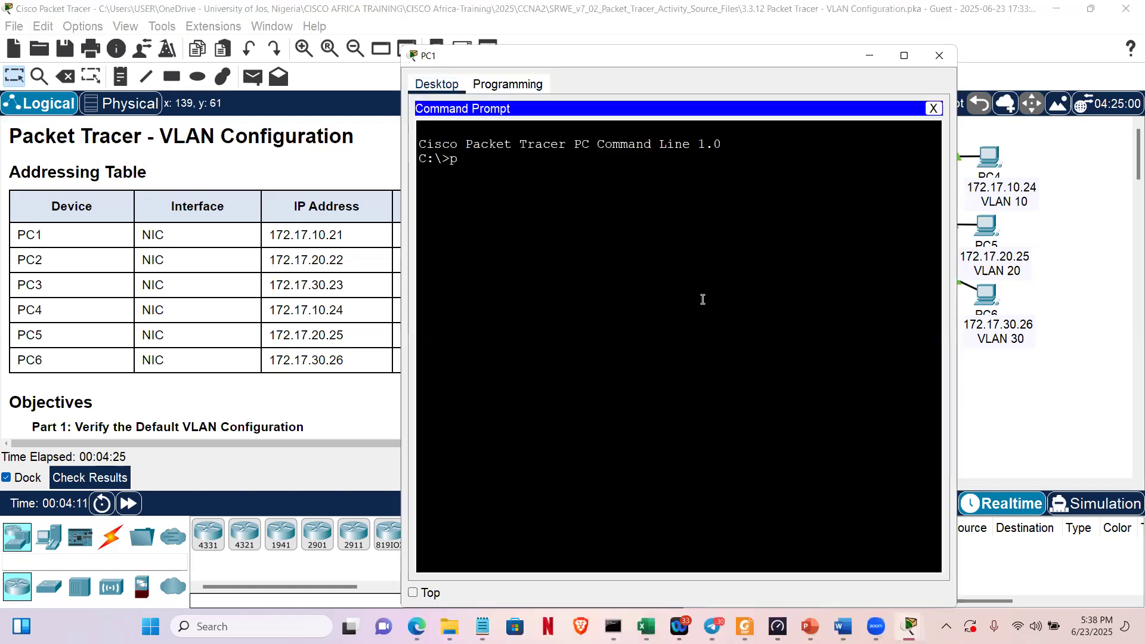
{"action": "type", "text": "ing 17"}
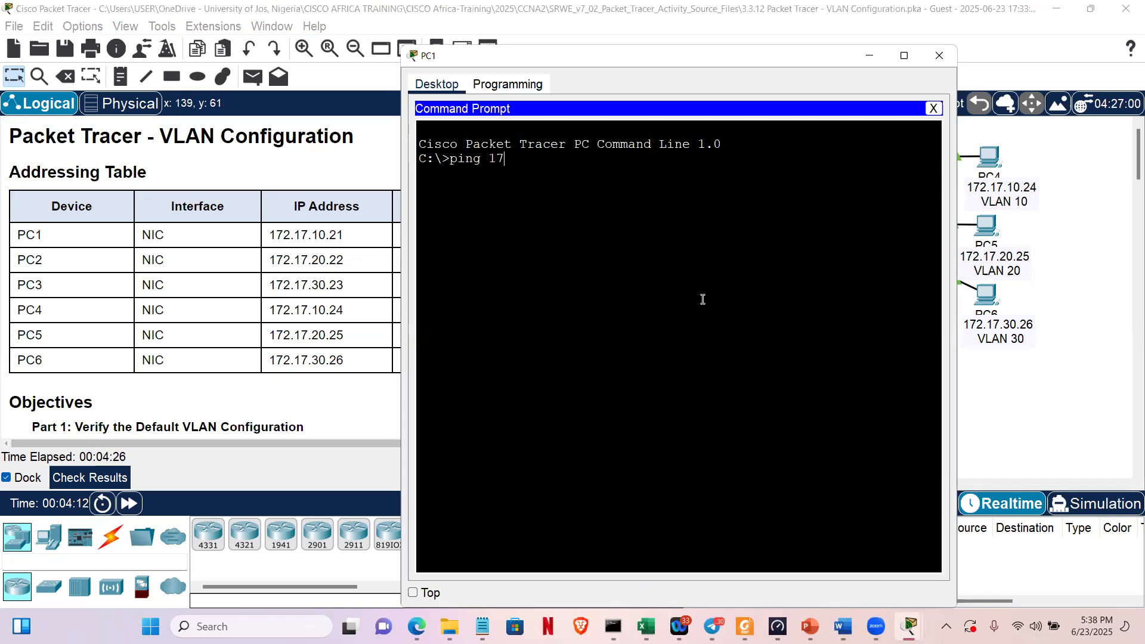
{"action": "type", "text": "2.17.20.22"}
{"action": "key", "text": "Return"}
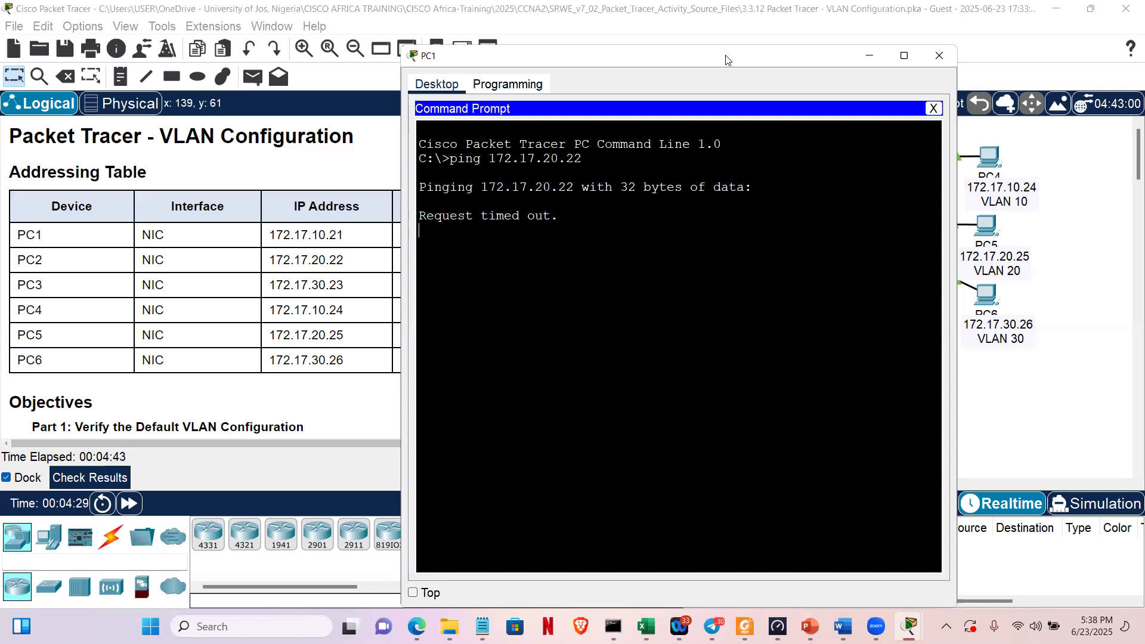
{"action": "left_click_drag", "start_coordinate": [725, 59], "coordinate": [713, 283]}
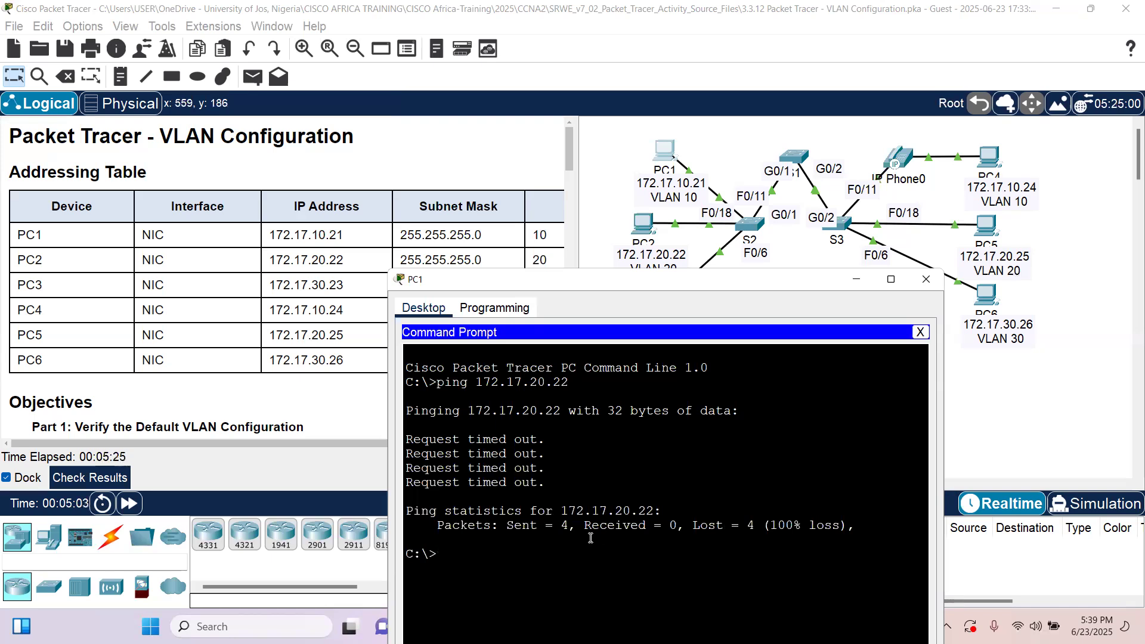
Ping PC4 at 172.17.10.24 from PC1 to test connectivity within the same subnet.
{"action": "type", "text": "ping 172.17.10.24"}
{"action": "key", "text": "Return"}
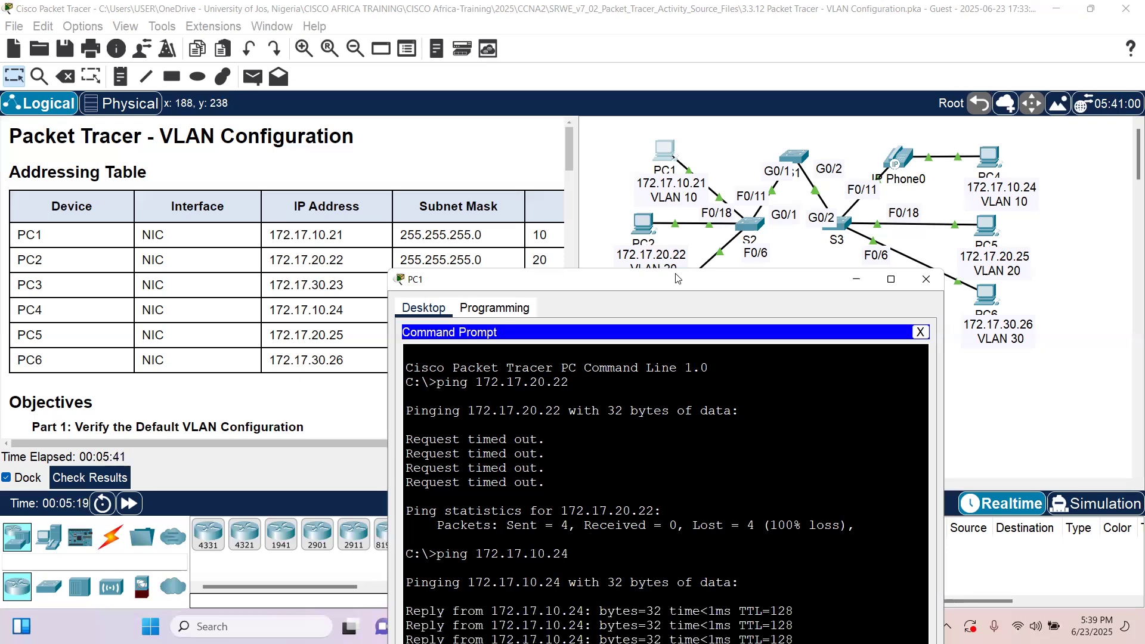
{"action": "left_click_drag", "start_coordinate": [676, 278], "coordinate": [809, 26]}
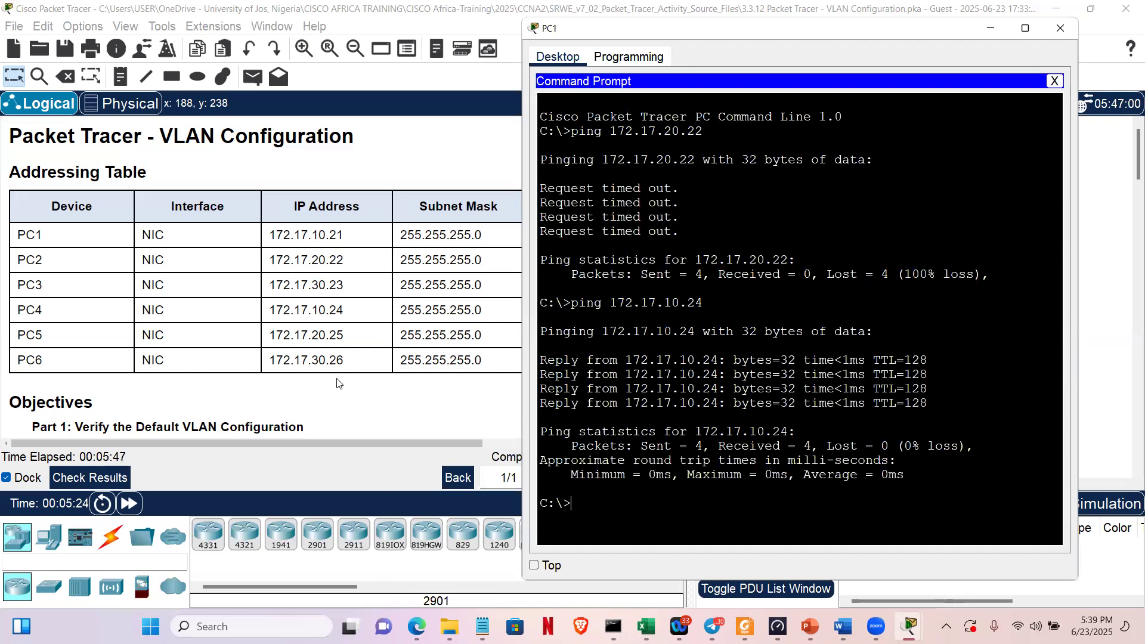
{"action": "left_click", "coordinate": [840, 227]}
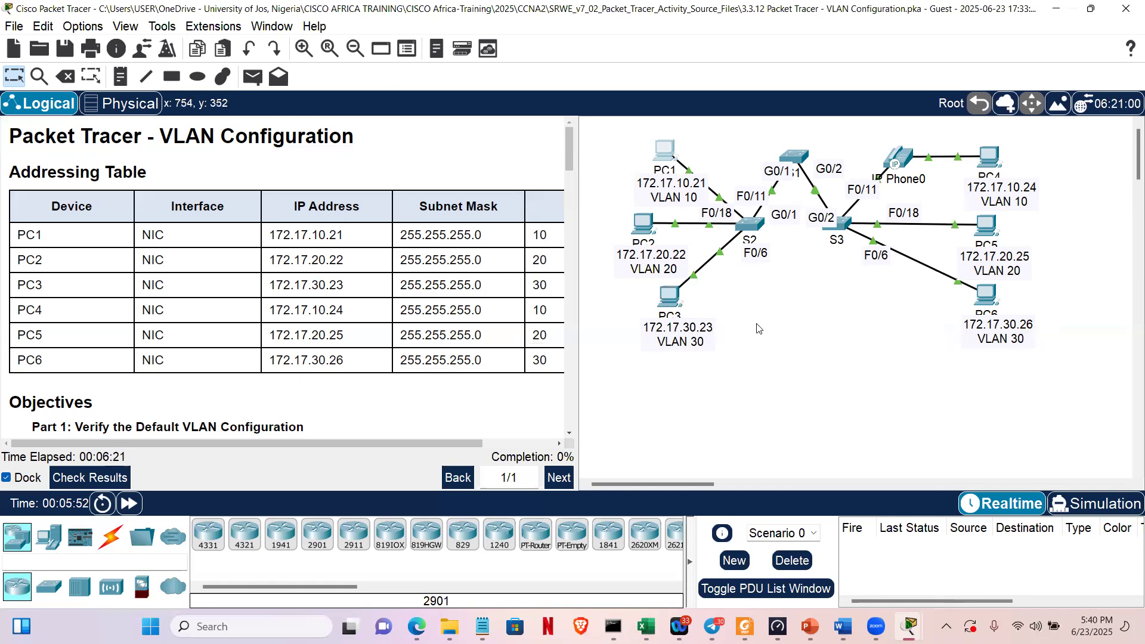
Open PC3's command prompt and ping PC6 at 172.17.30.26.
{"action": "left_click", "coordinate": [667, 300]}
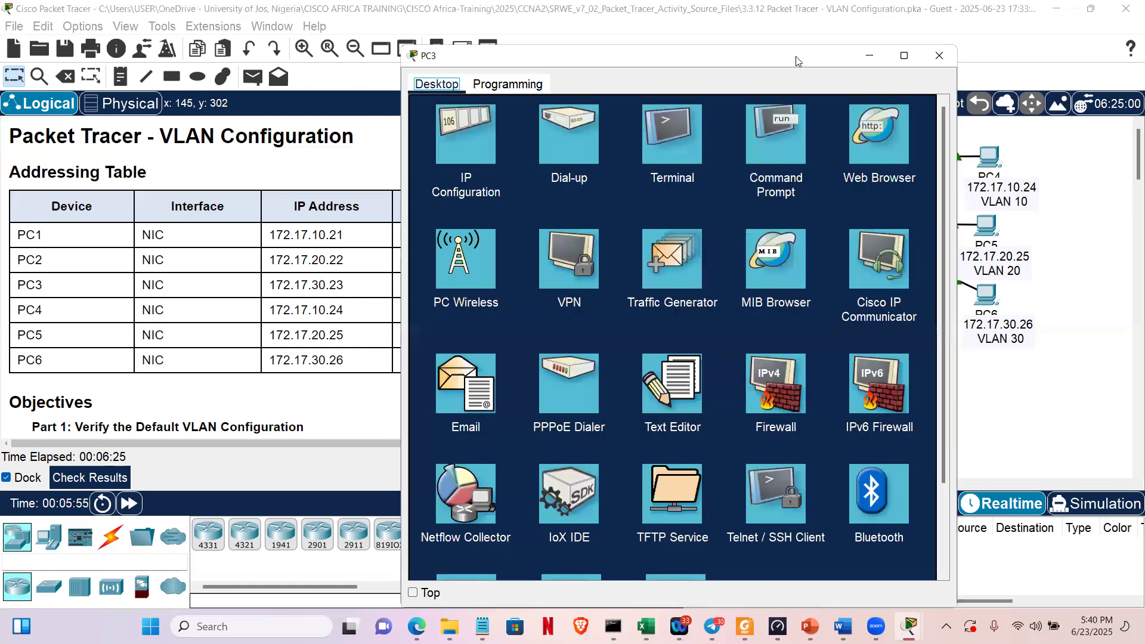
{"action": "left_click", "coordinate": [759, 141]}
{"action": "type", "text": "ping 172.17"}
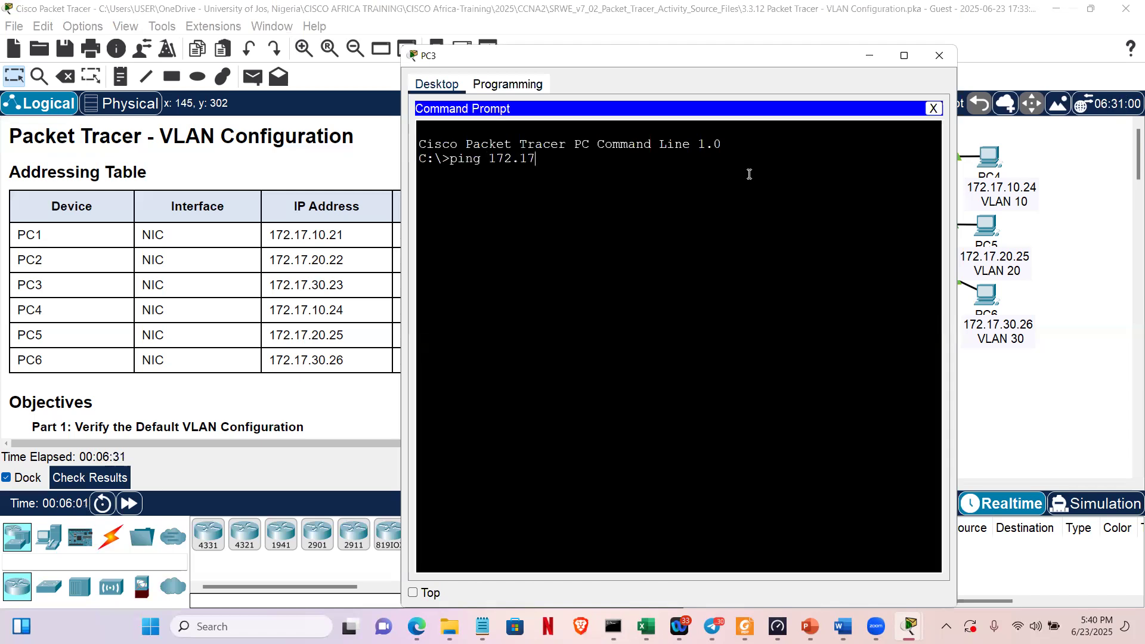
{"action": "type", "text": ".30.26"}
{"action": "key", "text": "Return"}
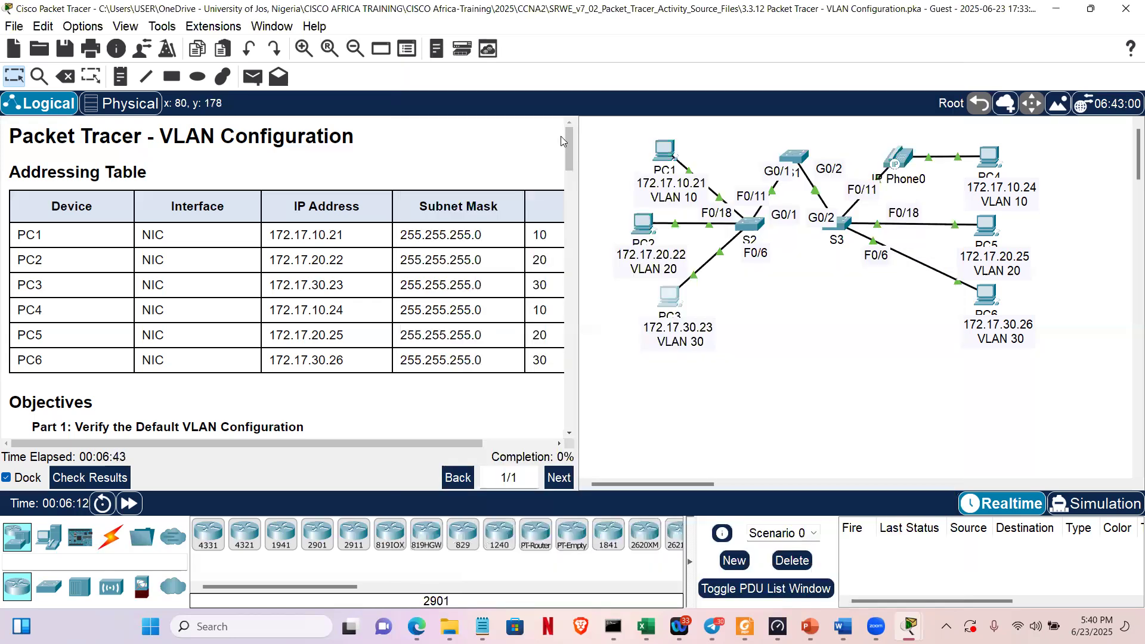
Read the Part 2 instructions for creating and naming the VLANs on S1, including the vlan 10 command.
{"action": "left_click", "coordinate": [571, 174]}
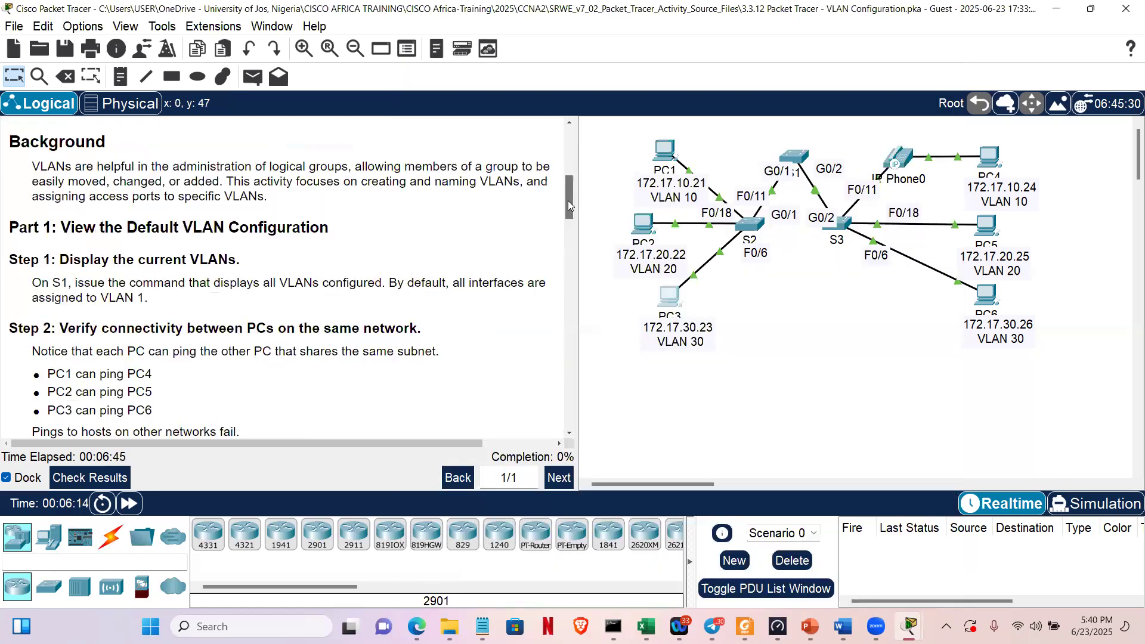
{"action": "scroll", "coordinate": [568, 201], "scroll_direction": "down", "scroll_amount": 2}
{"action": "scroll", "coordinate": [566, 196], "scroll_direction": "up", "scroll_amount": 1}
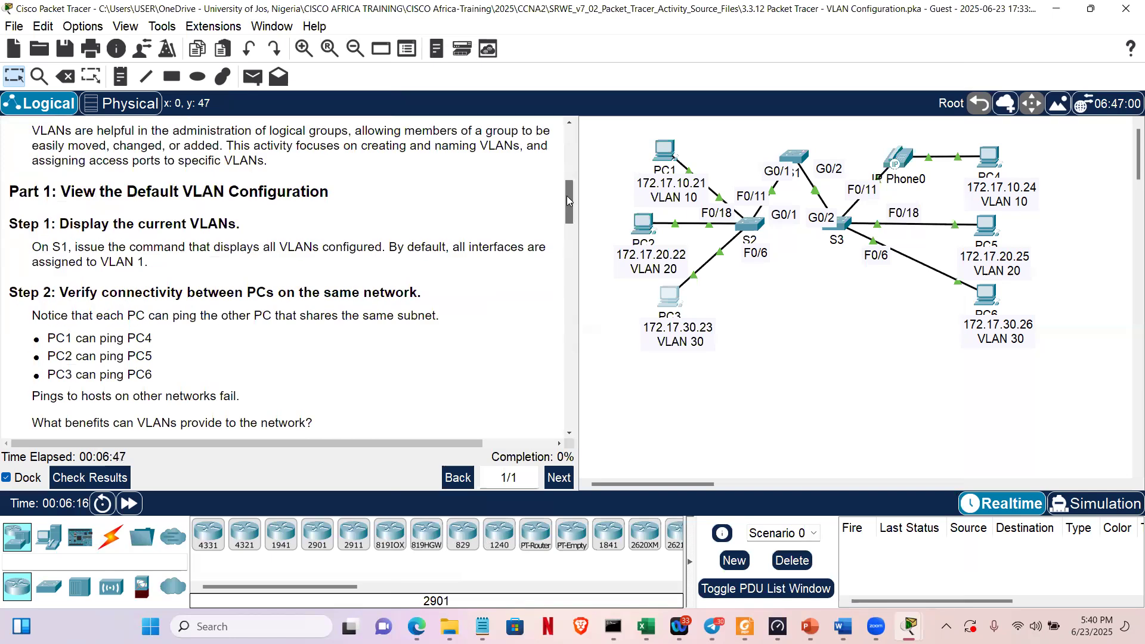
{"action": "scroll", "coordinate": [567, 196], "scroll_direction": "down", "scroll_amount": 1}
{"action": "scroll", "coordinate": [565, 209], "scroll_direction": "down", "scroll_amount": 1}
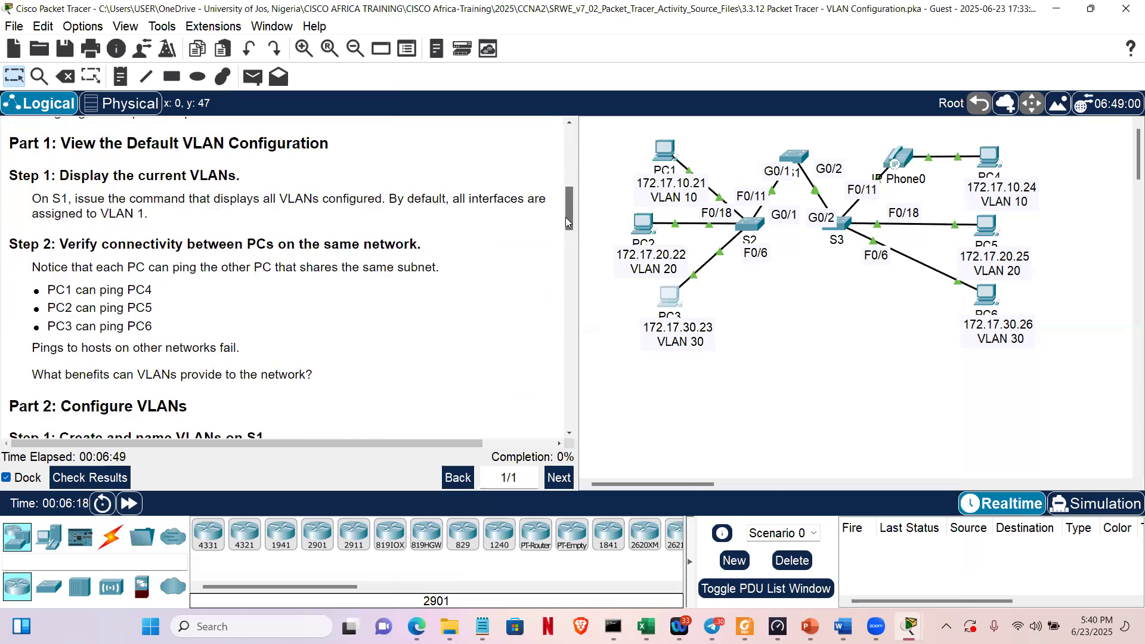
{"action": "scroll", "coordinate": [565, 227], "scroll_direction": "down", "scroll_amount": 5}
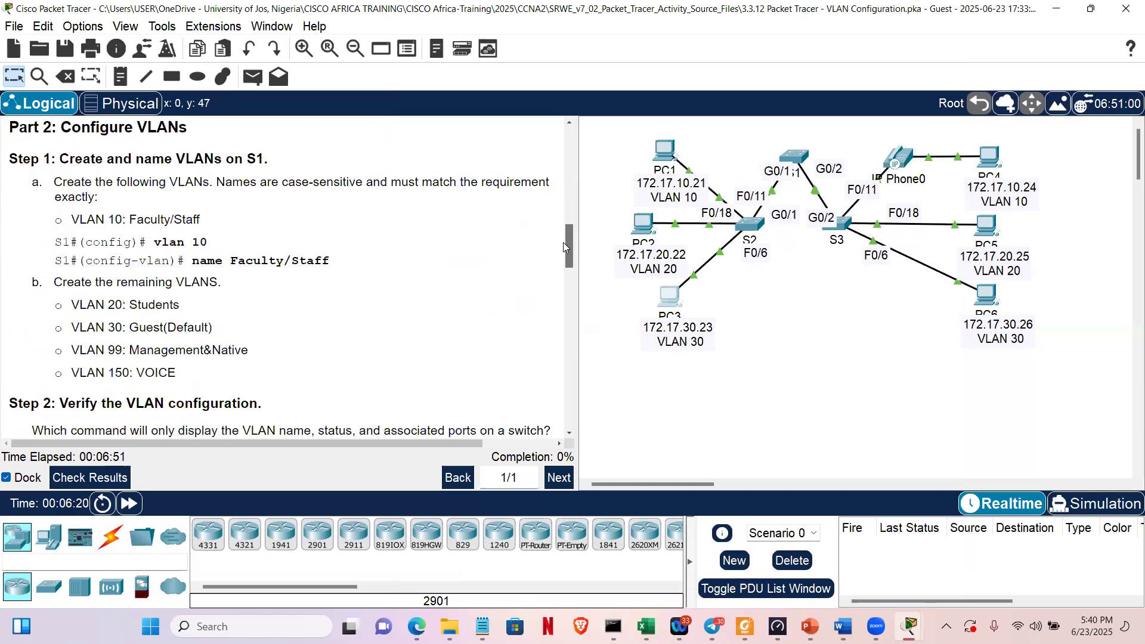
{"action": "scroll", "coordinate": [562, 242], "scroll_direction": "down", "scroll_amount": 1}
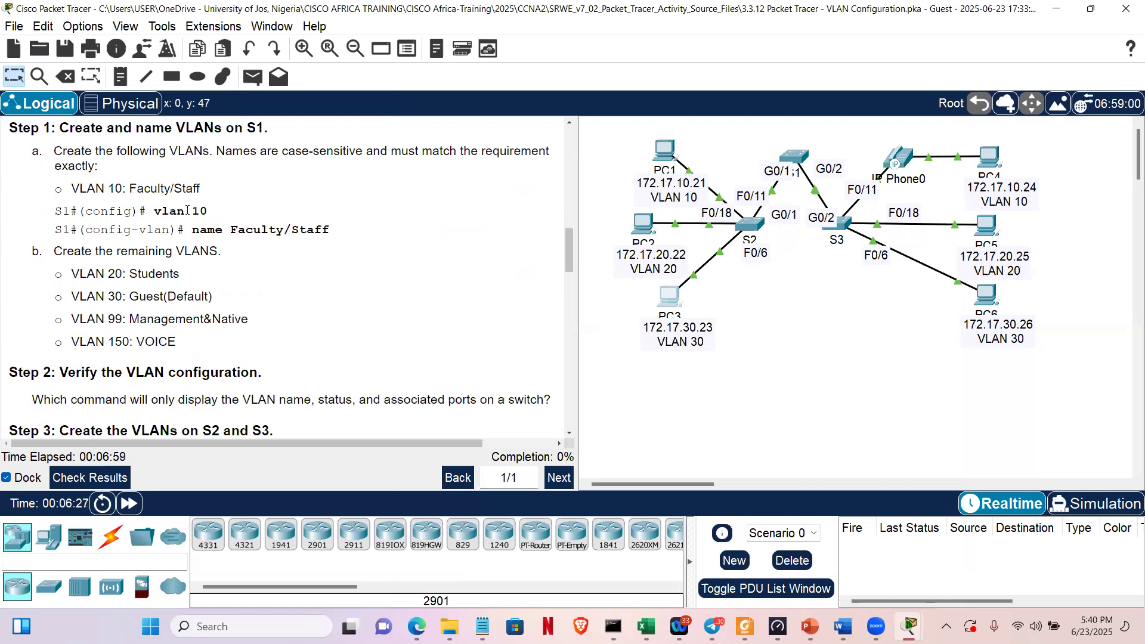
{"action": "left_click_drag", "start_coordinate": [154, 211], "coordinate": [199, 233]}
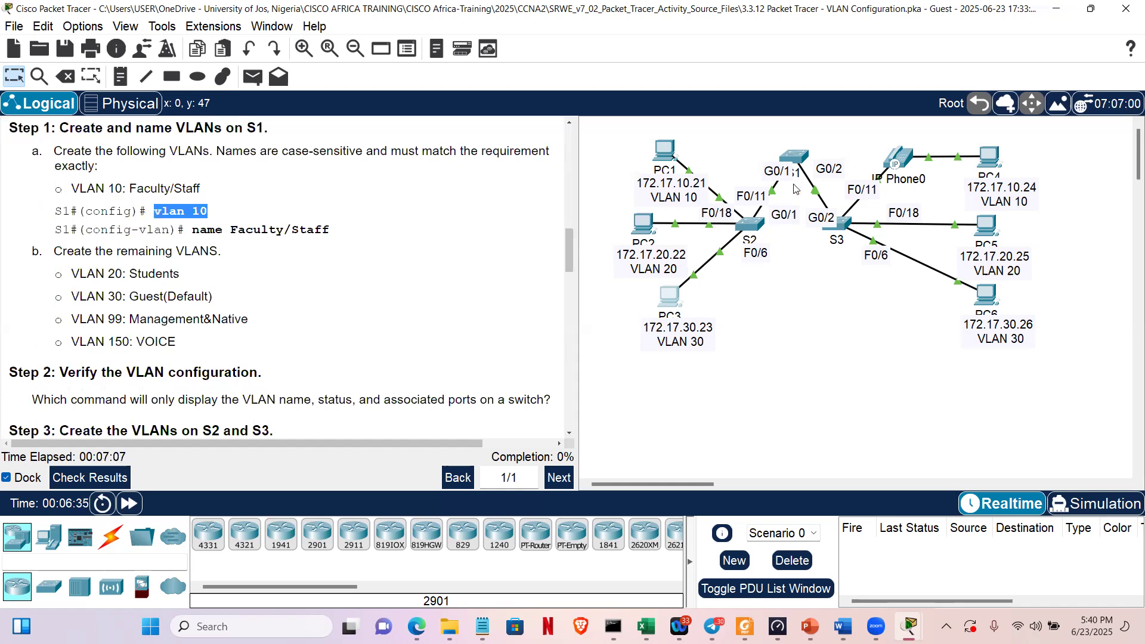
Return to S1's command line, finish the paged VLAN output and enter global configuration mode with config t.
{"action": "left_click", "coordinate": [792, 160]}
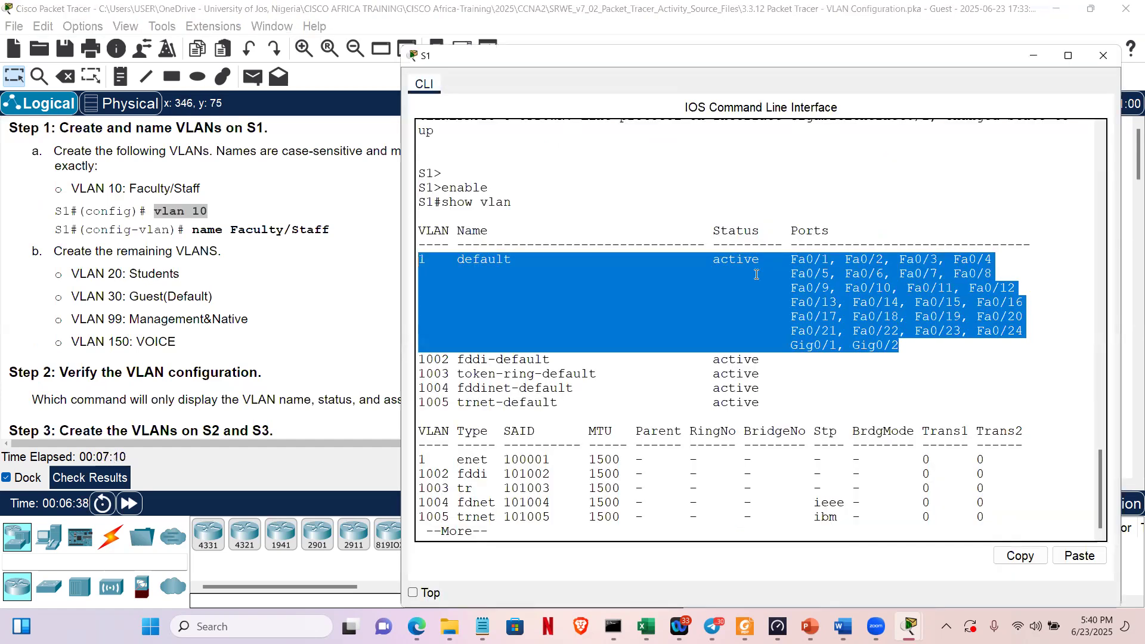
{"action": "key", "text": "Return"}
{"action": "key", "text": "space"}
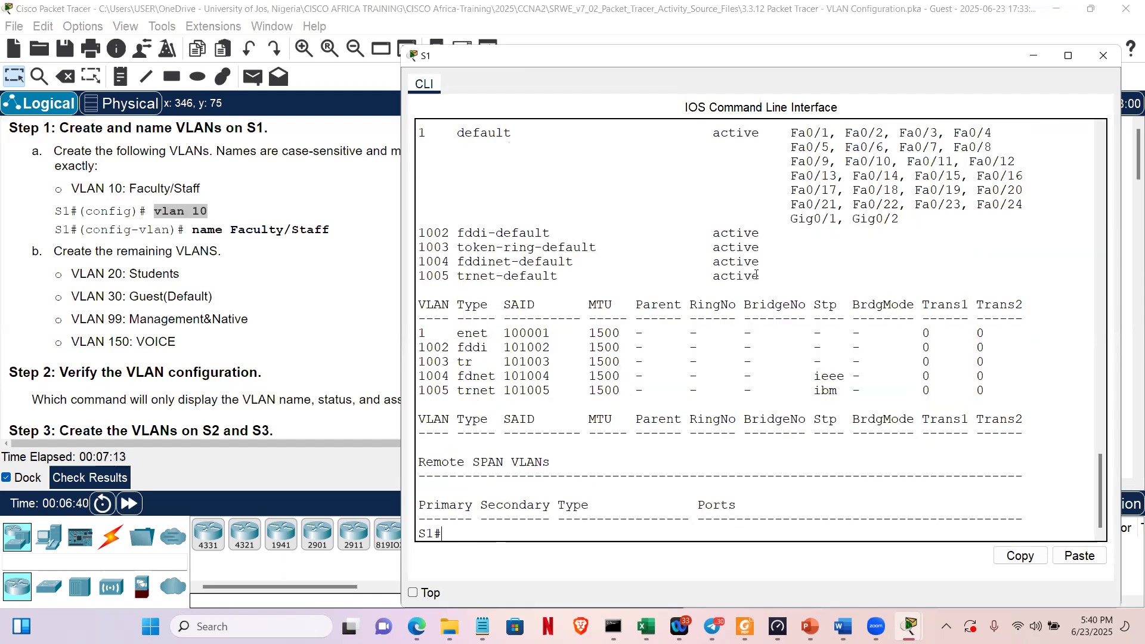
{"action": "type", "text": "config t"}
{"action": "key", "text": "Return"}
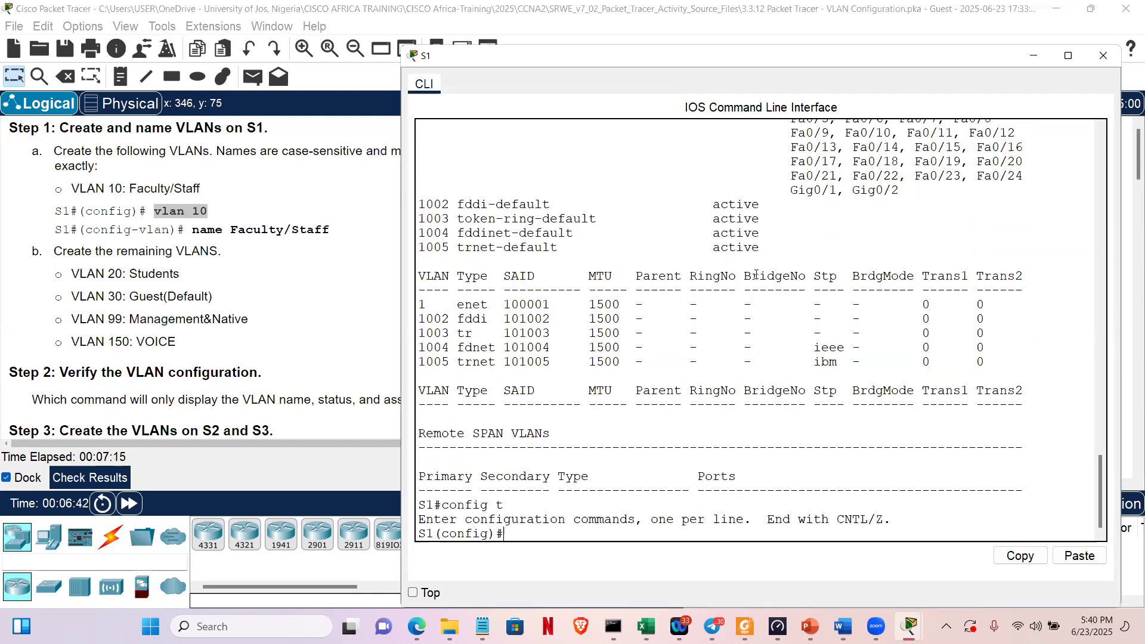
{"action": "key", "text": "Return"}
{"action": "key", "text": "Return"}
{"action": "key", "text": "Return"}
{"action": "key", "text": "Return"}
{"action": "key", "text": "Return"}
{"action": "key", "text": "Return"}
{"action": "key", "text": "Return"}
Create VLAN 10 on S1 and name it Faculty/Staff.
{"action": "type", "text": "vlan 10"}
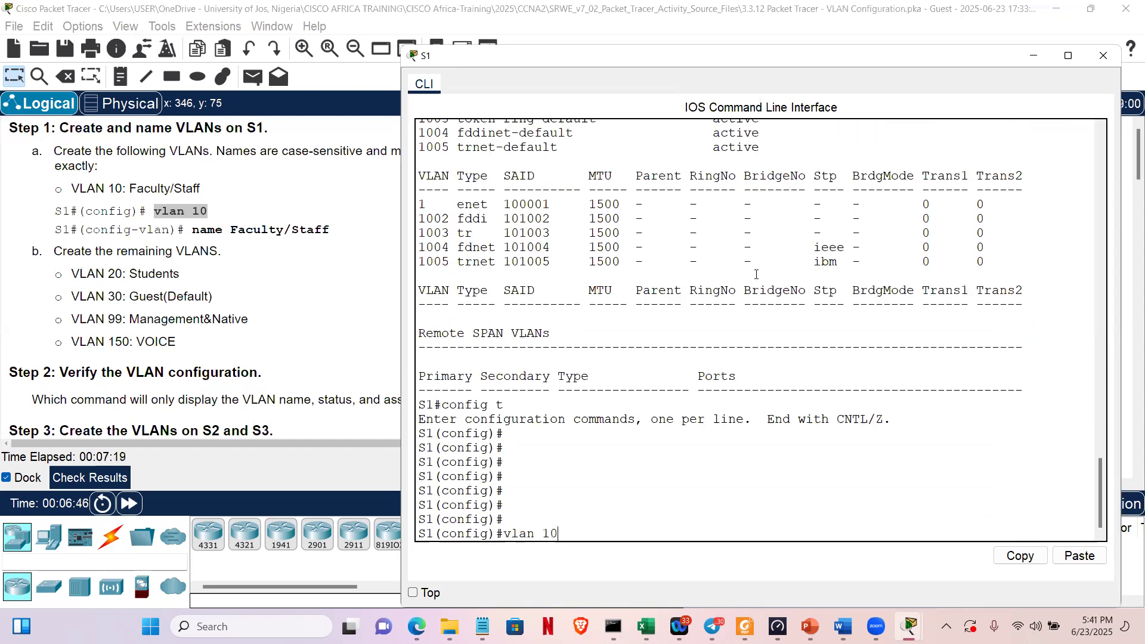
{"action": "key", "text": "Return"}
{"action": "type", "text": "name "}
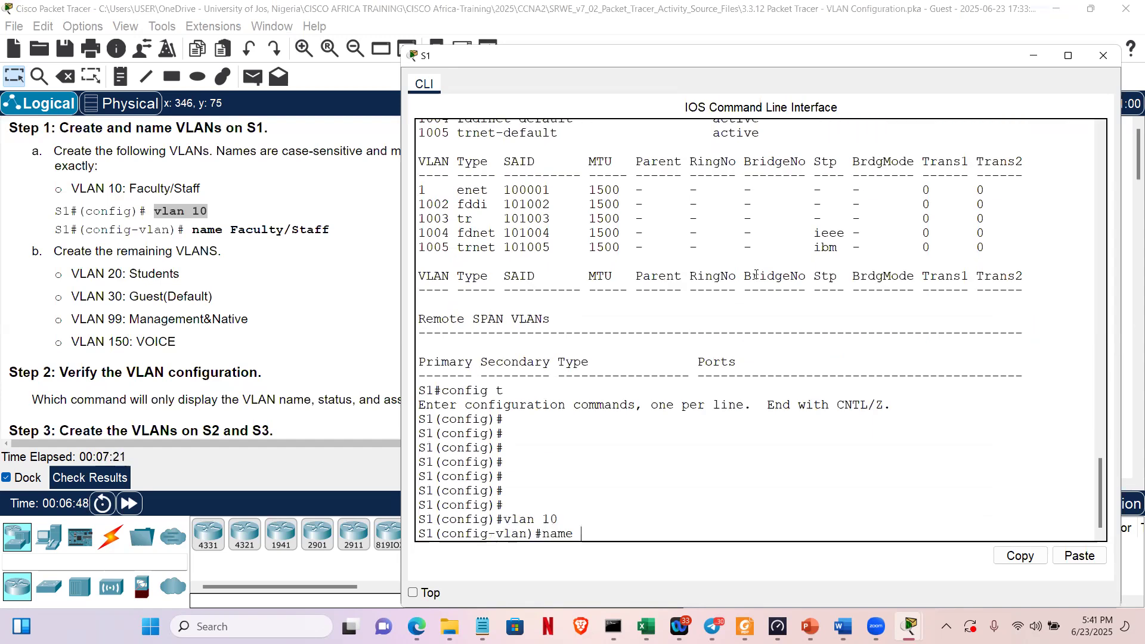
{"action": "type", "text": "Faculty/Staff"}
{"action": "key", "text": "Return"}
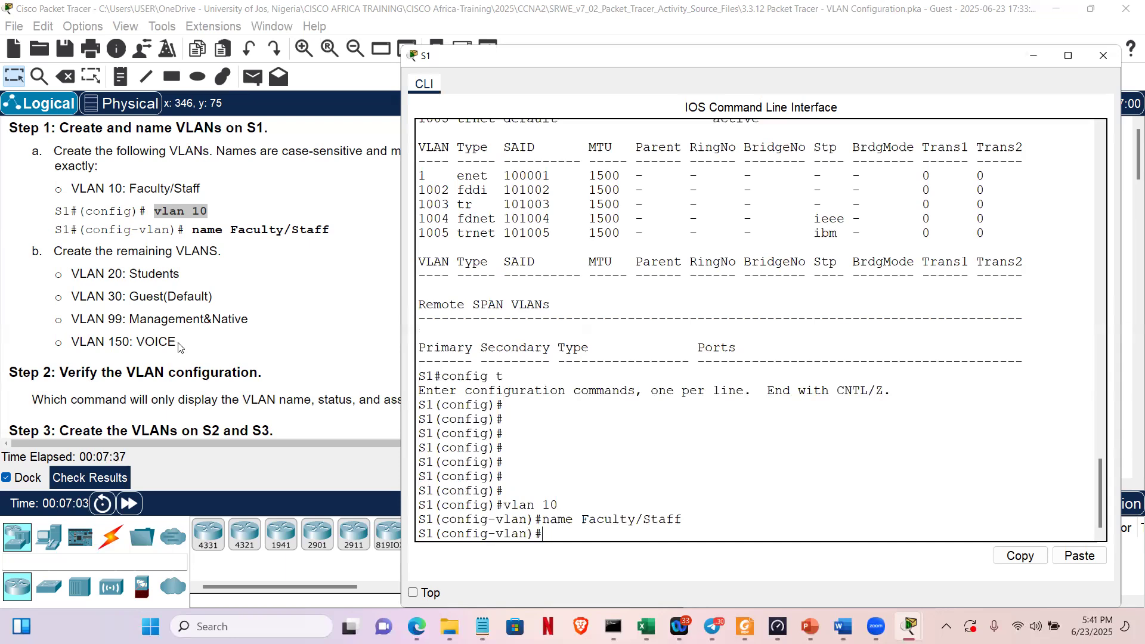
Copy the list of remaining VLANs (20, 30, 99 and 150) from the instructions and paste it into Notepad, replacing the existing text.
{"action": "left_click_drag", "start_coordinate": [179, 344], "coordinate": [56, 268]}
{"action": "key", "text": "ctrl+c"}
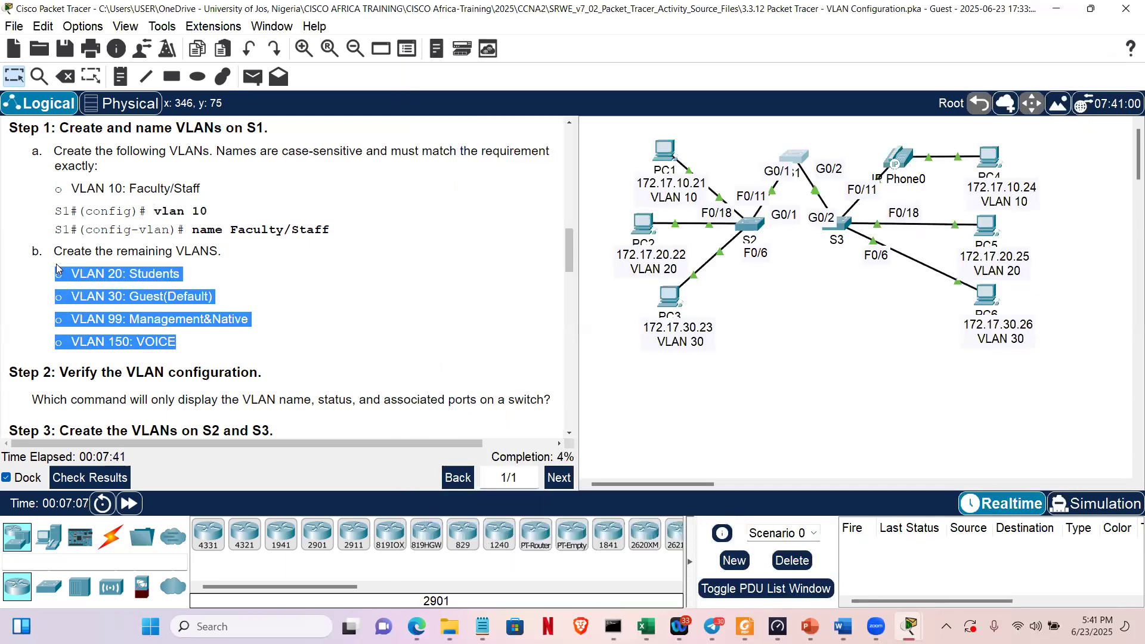
{"action": "right_click", "coordinate": [121, 284]}
{"action": "left_click", "coordinate": [141, 291]}
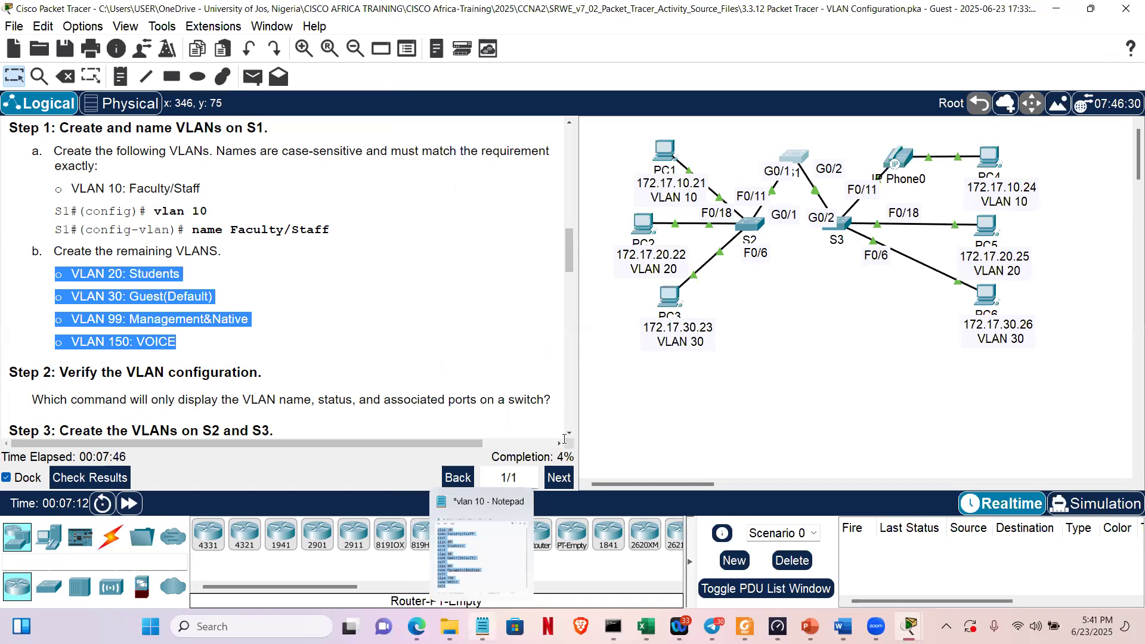
{"action": "key", "text": "alt+Tab"}
{"action": "key", "text": "Delete"}
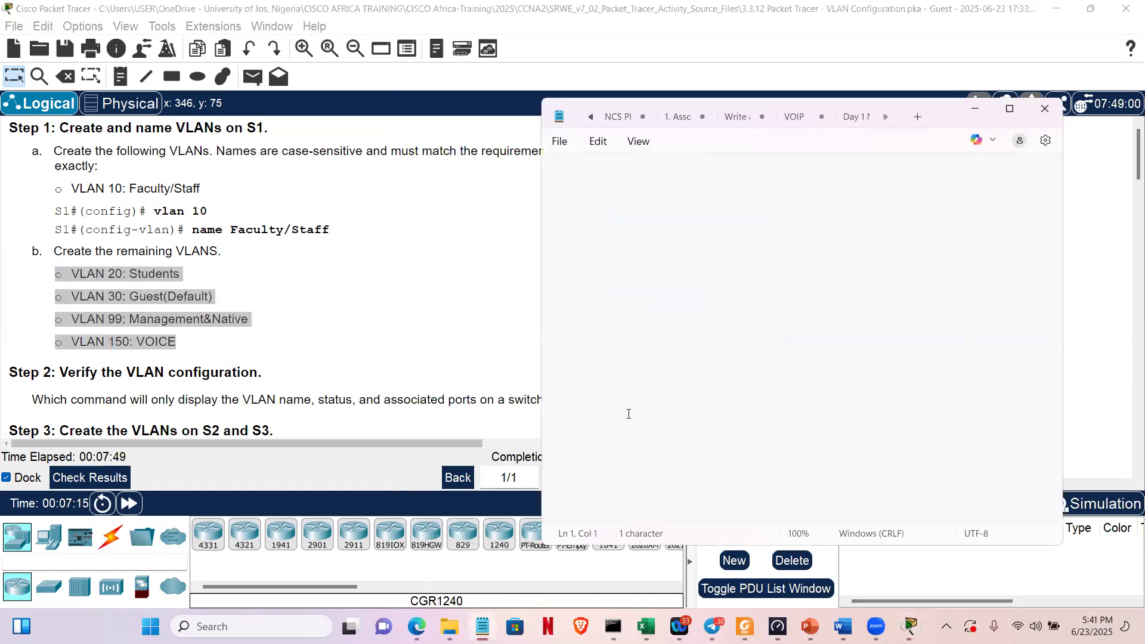
{"action": "key", "text": "ctrl+v"}
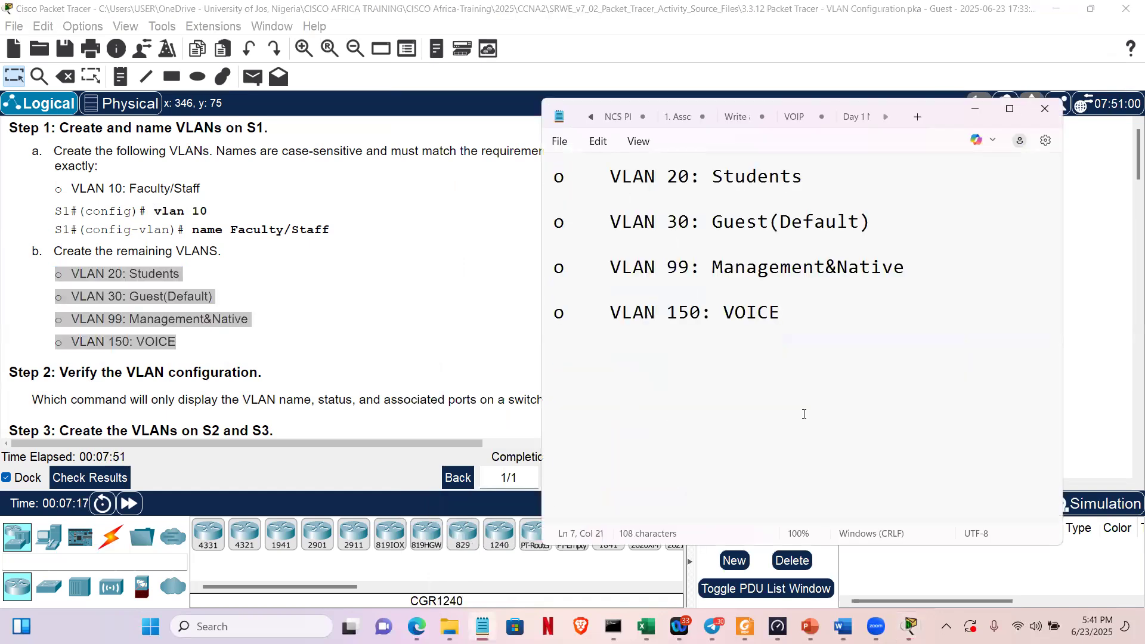
Below the pasted VLAN list, write the VLAN 20 script lines "vlan 20", "name: Students" and "exit".
{"action": "key", "text": "Return"}
{"action": "key", "text": "Return"}
{"action": "key", "text": "Return"}
{"action": "key", "text": "Return"}
{"action": "key", "text": "Return"}
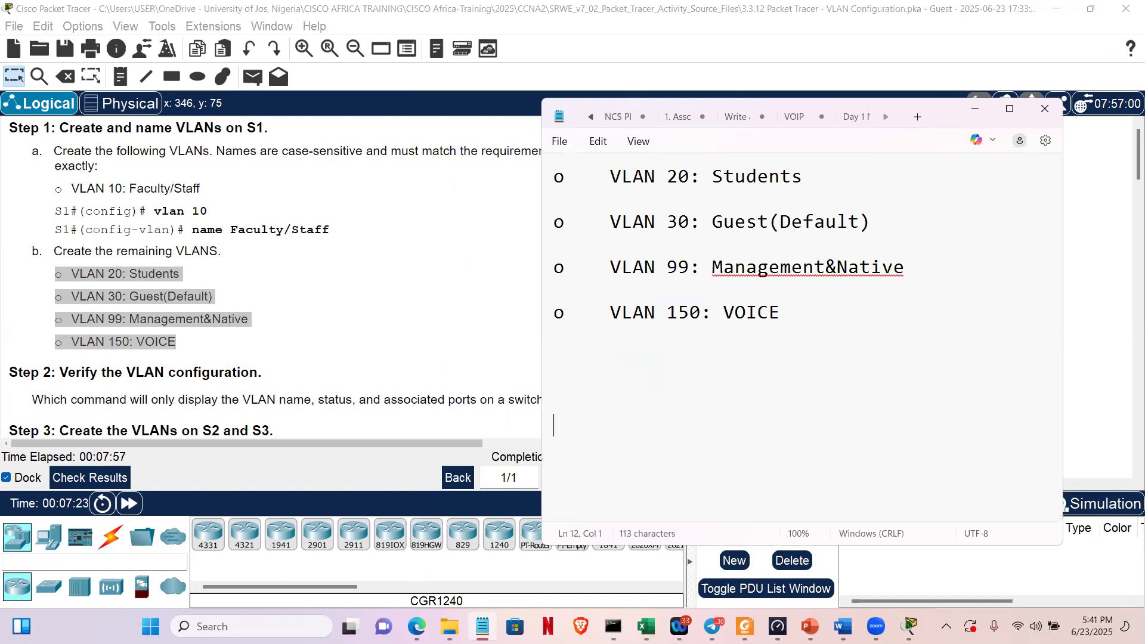
{"action": "type", "text": "vlan 20"}
{"action": "key", "text": "Return"}
{"action": "type", "text": "name: Stud"}
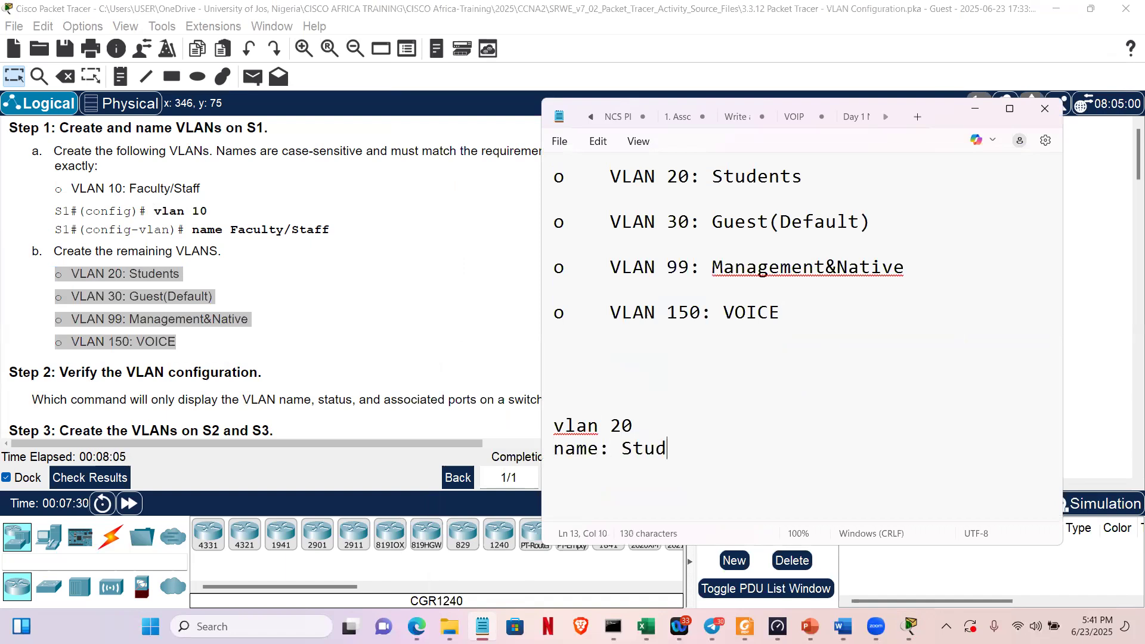
{"action": "type", "text": "ents"}
{"action": "key", "text": "Return"}
{"action": "type", "text": "exit"}
{"action": "key", "text": "Return"}
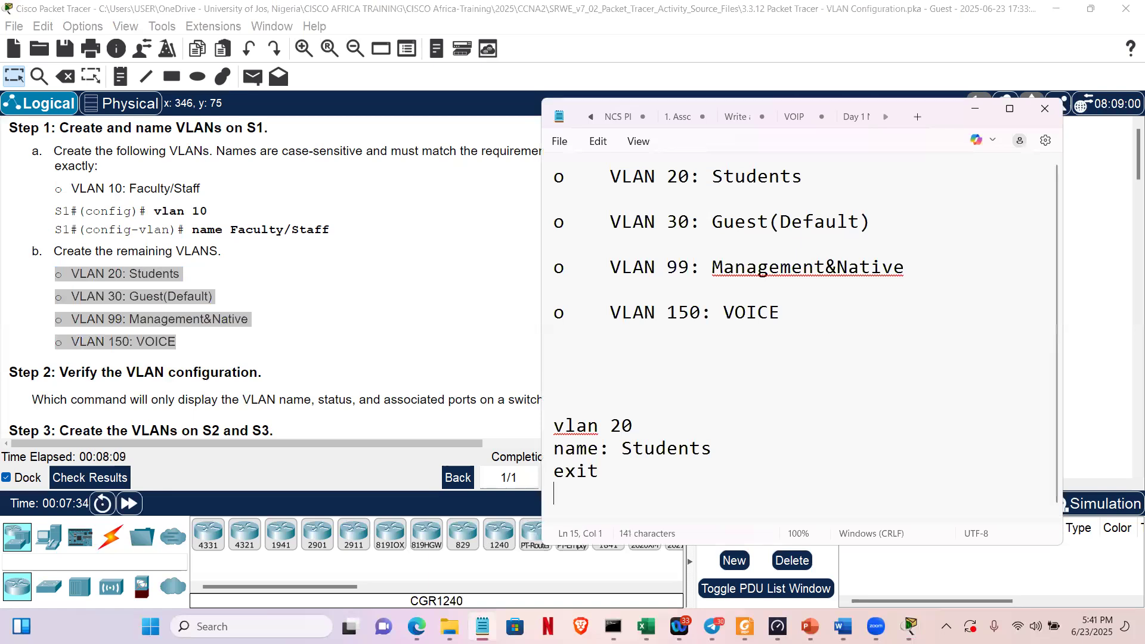
Add the VLAN 30 script lines "vlan 30", "name Guest(Default)" and "exit", copying the name from the pasted VLAN list.
{"action": "type", "text": "vlan 30"}
{"action": "key", "text": "Return"}
{"action": "type", "text": "name"}
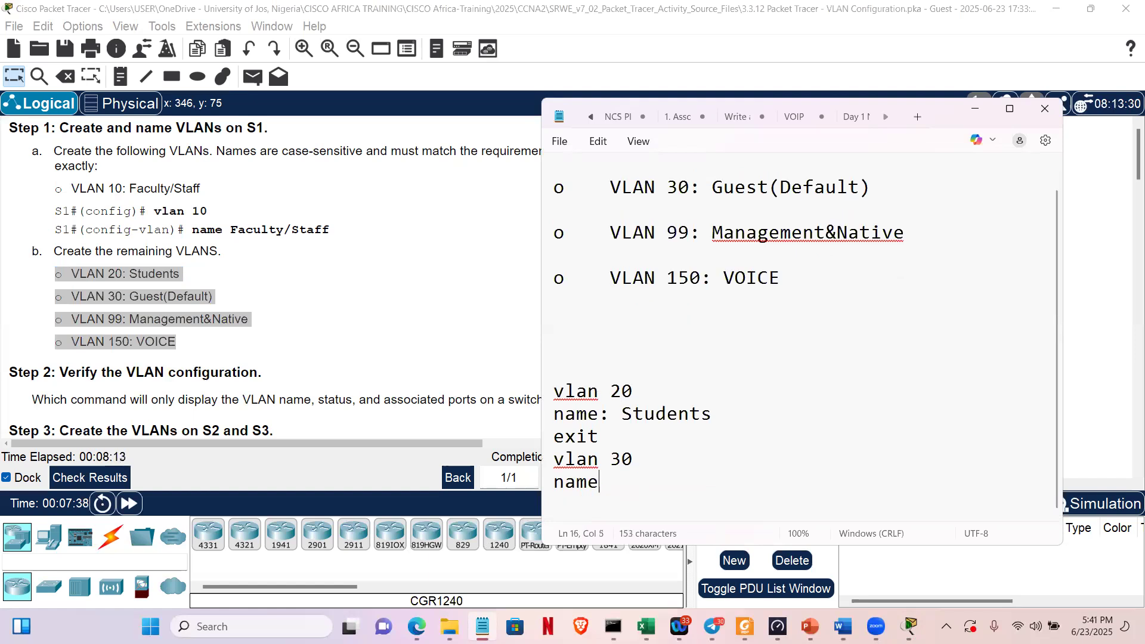
{"action": "type", "text": " Guest"}
{"action": "left_click_drag", "start_coordinate": [711, 182], "coordinate": [869, 188]}
{"action": "key", "text": "ctrl+c"}
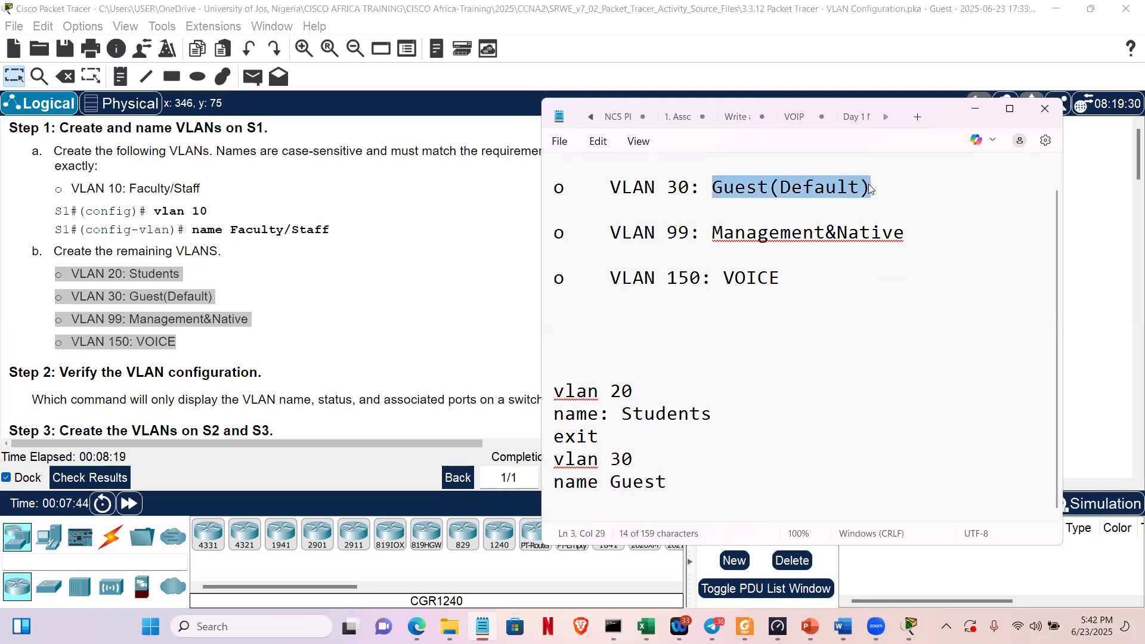
{"action": "double_click", "coordinate": [612, 489]}
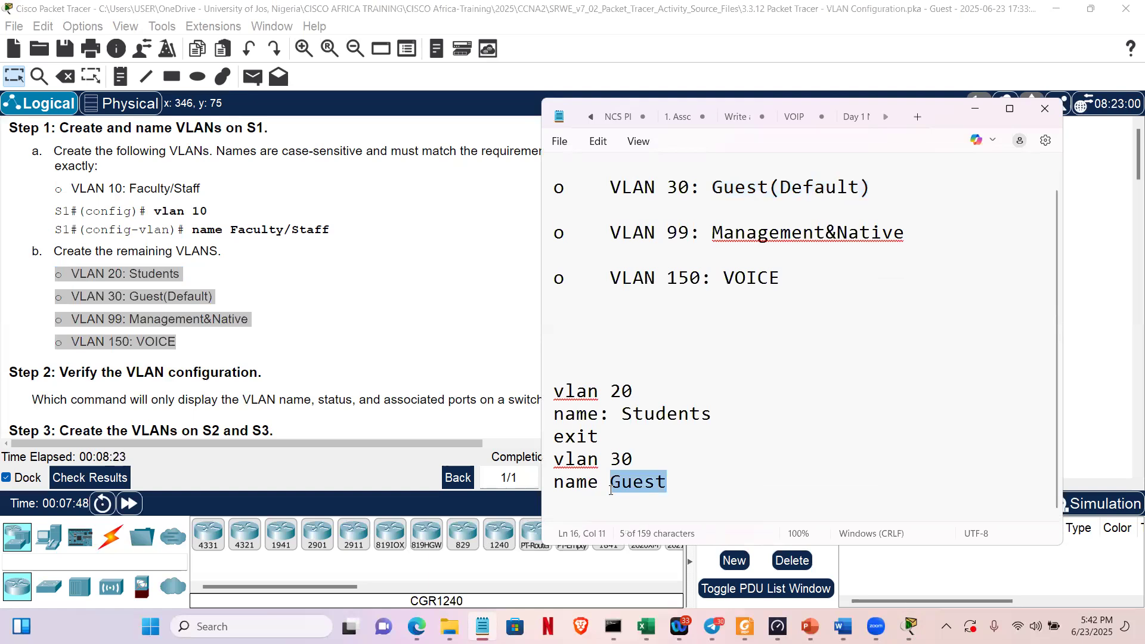
{"action": "key", "text": "ctrl+v"}
{"action": "key", "text": "Return"}
{"action": "type", "text": "exit"}
{"action": "key", "text": "Return"}
Add the VLAN 99 script lines "vlan 99", "name Management&Native" and "exit", copying the name from the pasted VLAN list.
{"action": "type", "text": "vlan"}
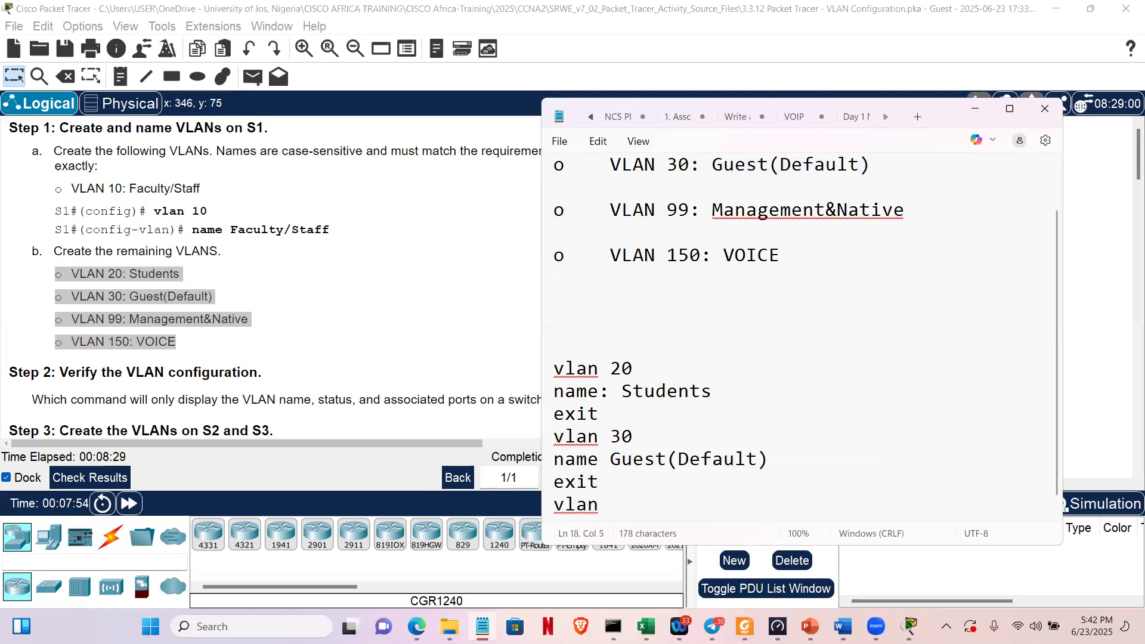
{"action": "type", "text": " 99"}
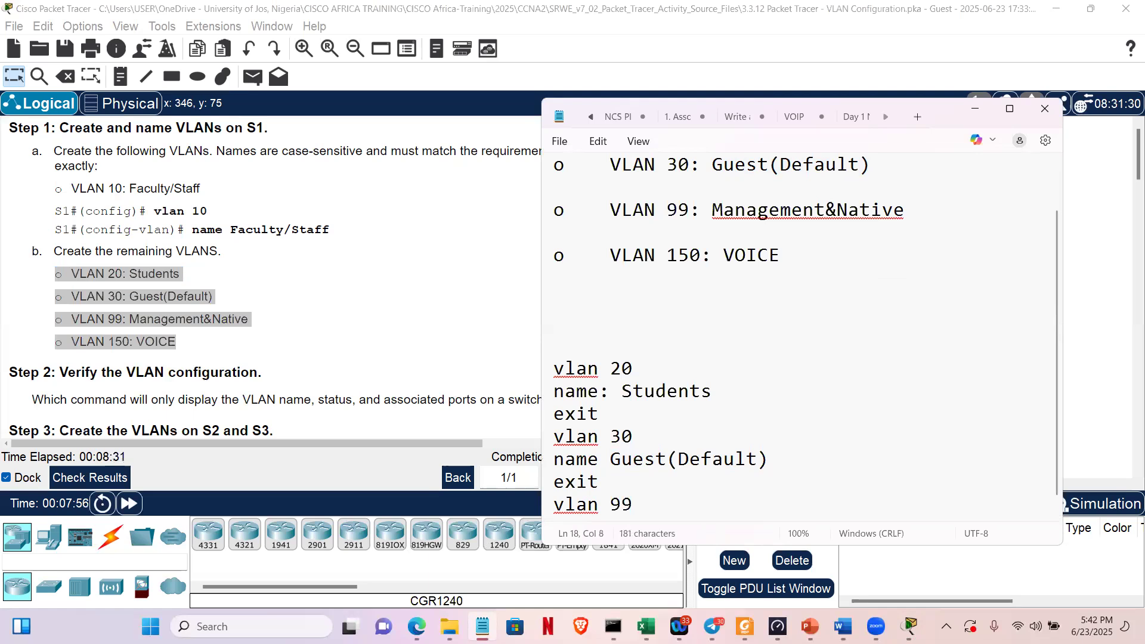
{"action": "key", "text": "Return"}
{"action": "type", "text": "name"}
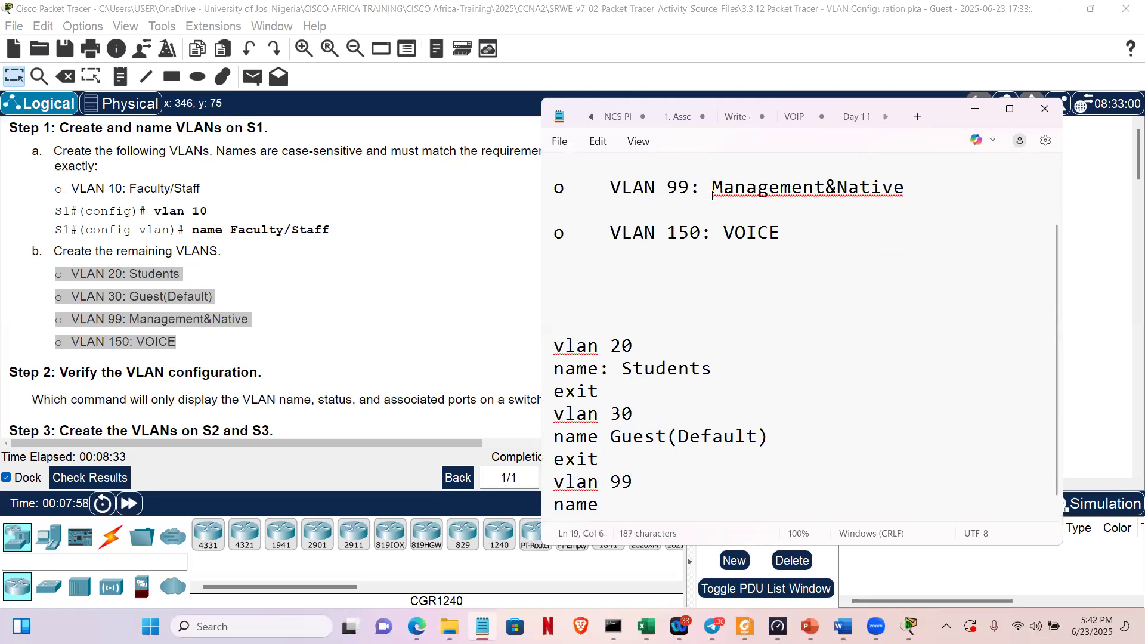
{"action": "left_click_drag", "start_coordinate": [712, 189], "coordinate": [906, 187]}
{"action": "key", "text": "ctrl+c"}
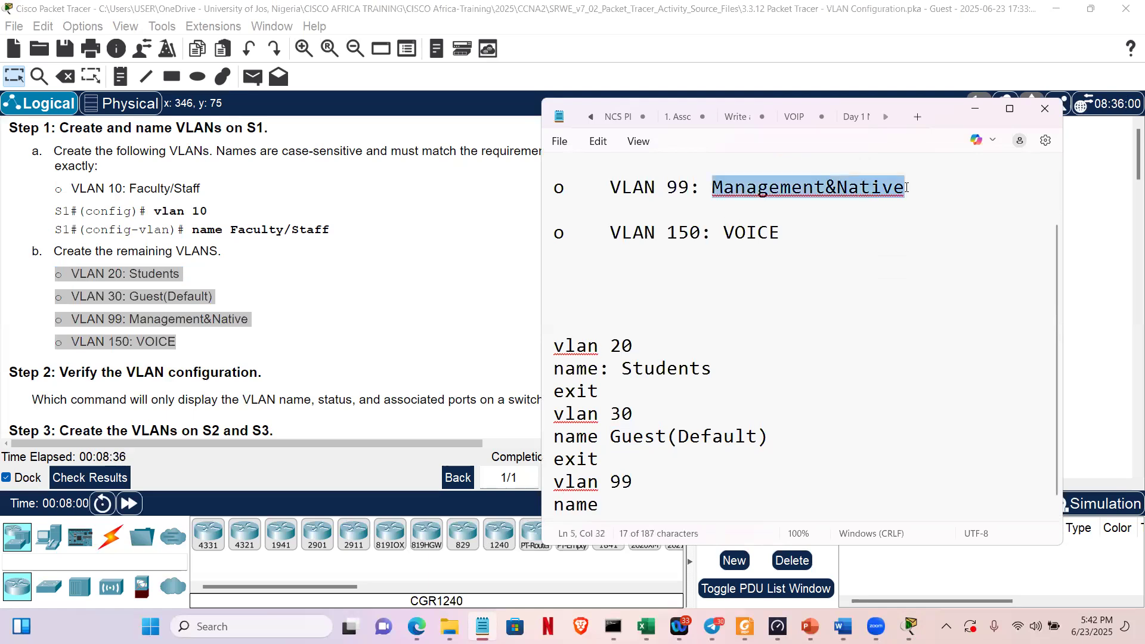
{"action": "left_click", "coordinate": [622, 511]}
{"action": "key", "text": "ctrl+v"}
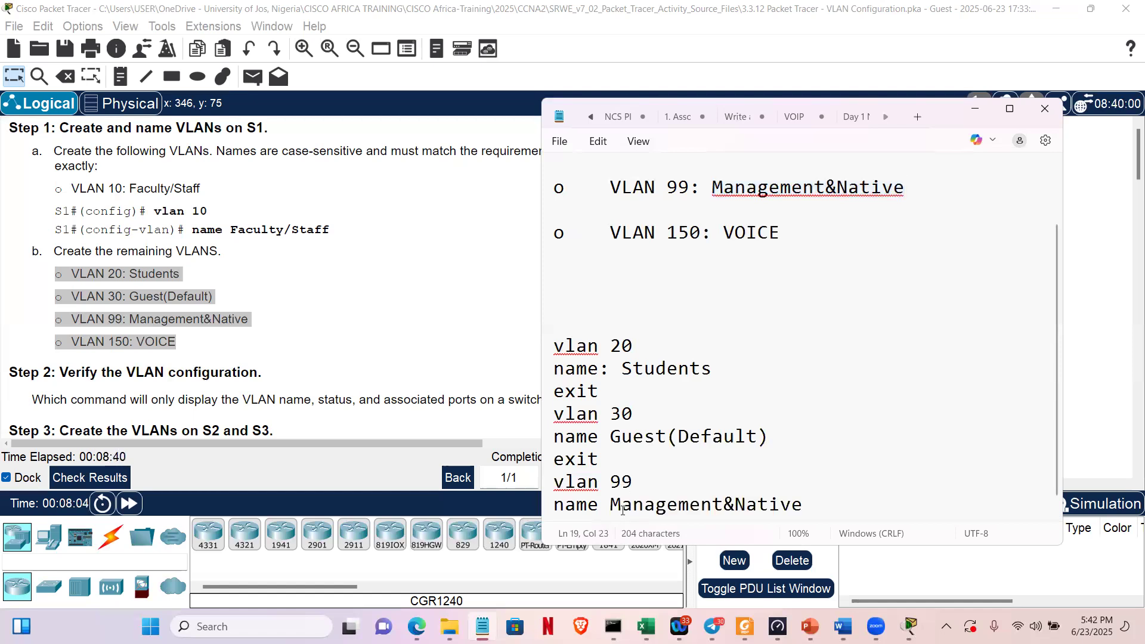
{"action": "key", "text": "Return"}
{"action": "type", "text": "exi"}
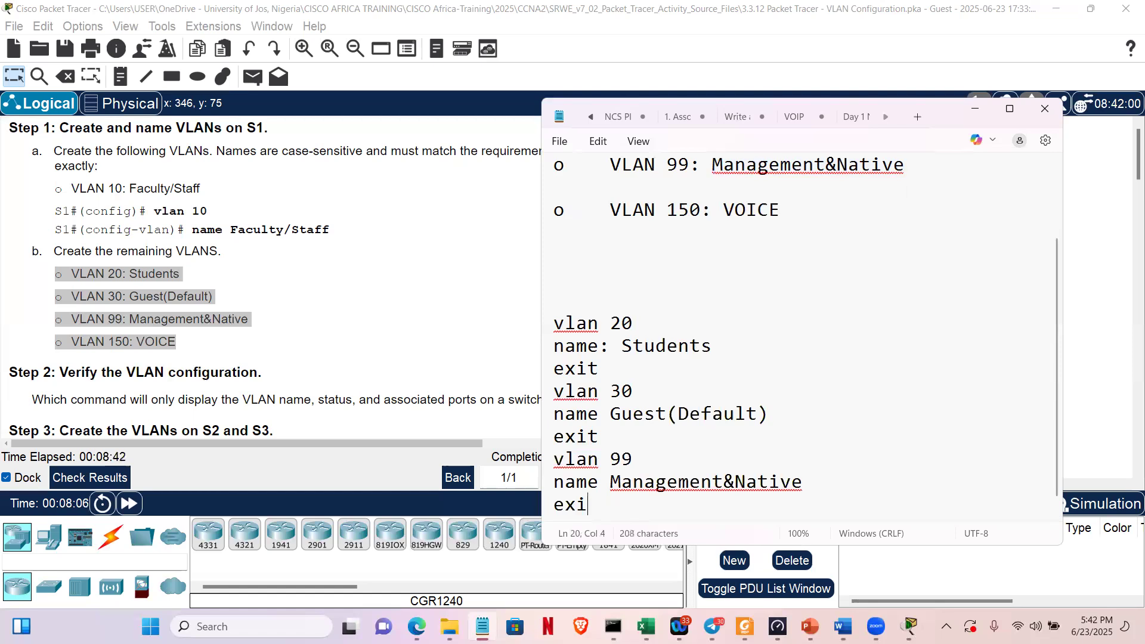
{"action": "type", "text": "t"}
{"action": "key", "text": "Return"}
Finish the script with the VLAN 150 lines "vlan 150" and "name VOICE".
{"action": "type", "text": "vlan "}
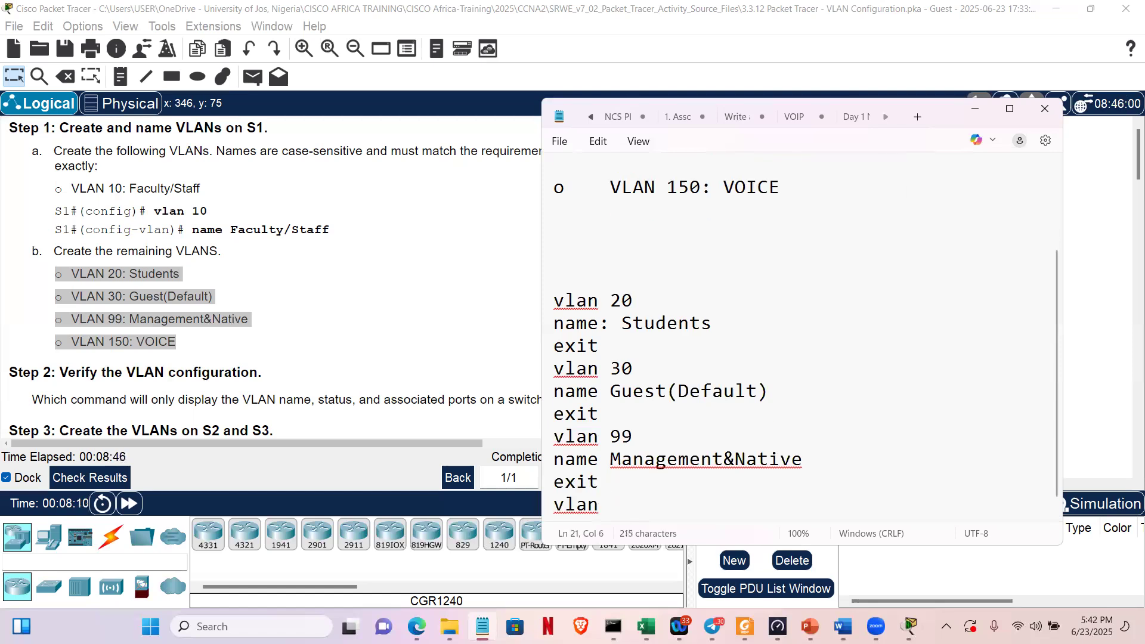
{"action": "type", "text": "150"}
{"action": "key", "text": "Return"}
{"action": "type", "text": "na"}
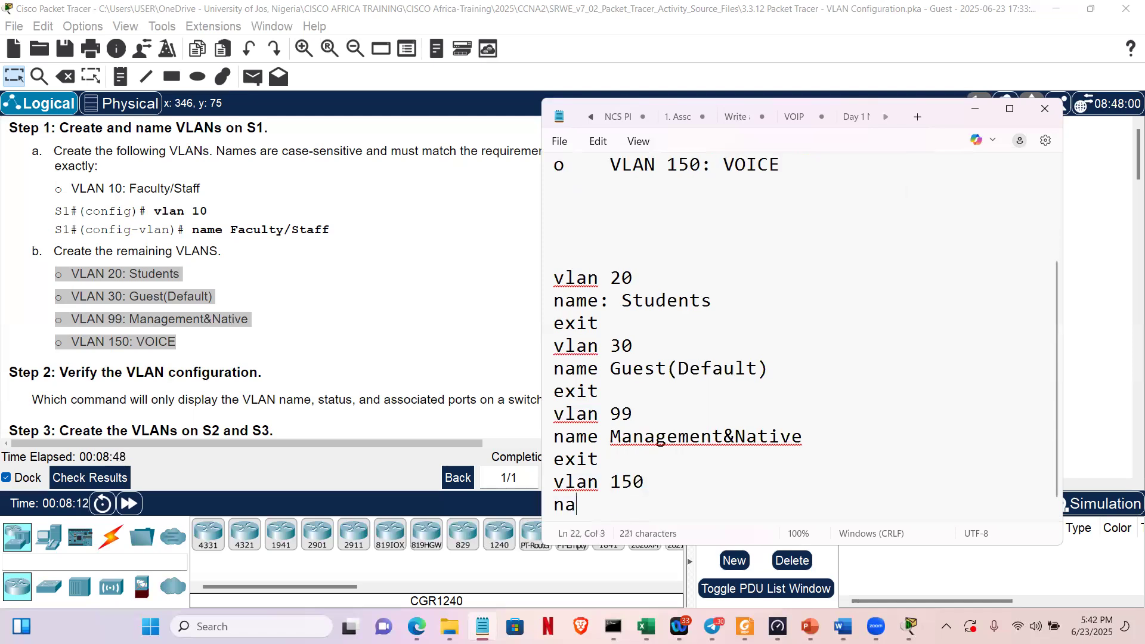
{"action": "type", "text": "me VOIC"}
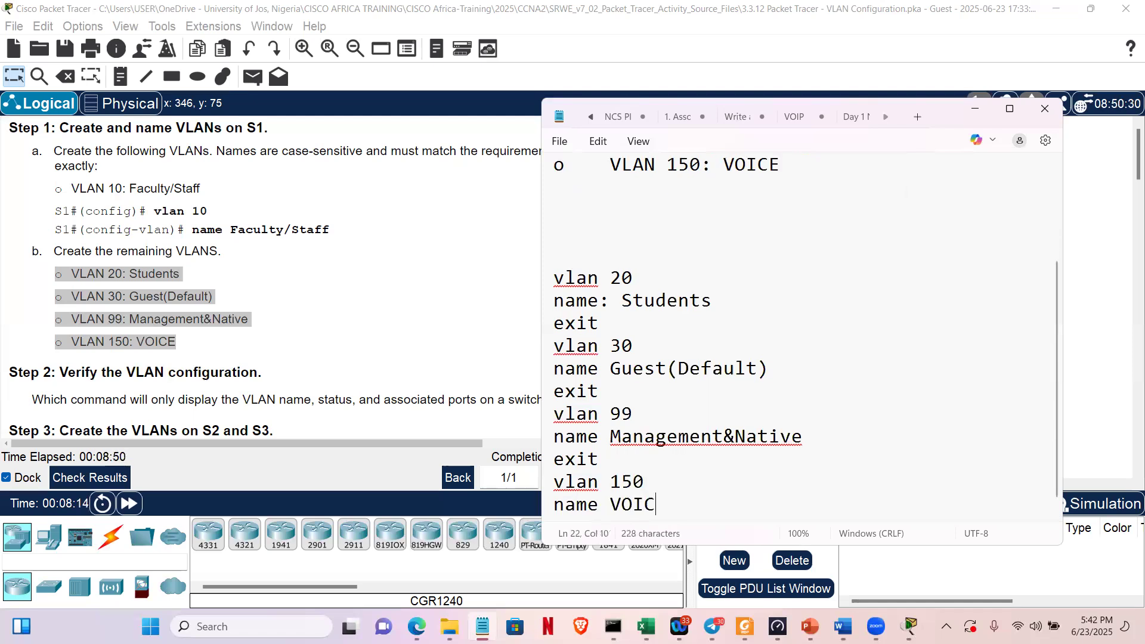
{"action": "type", "text": "E"}
Copy the whole script from "vlan 20" to "name VOICE", then paste and run it in S1's command line in Packet Tracer.
{"action": "key", "text": "shift+Up"}
{"action": "key", "text": "shift+Up"}
{"action": "key", "text": "shift+Up"}
{"action": "key", "text": "shift+Up"}
{"action": "key", "text": "shift+Up"}
{"action": "key", "text": "shift+Up"}
{"action": "key", "text": "shift+Up"}
{"action": "key", "text": "shift+Up"}
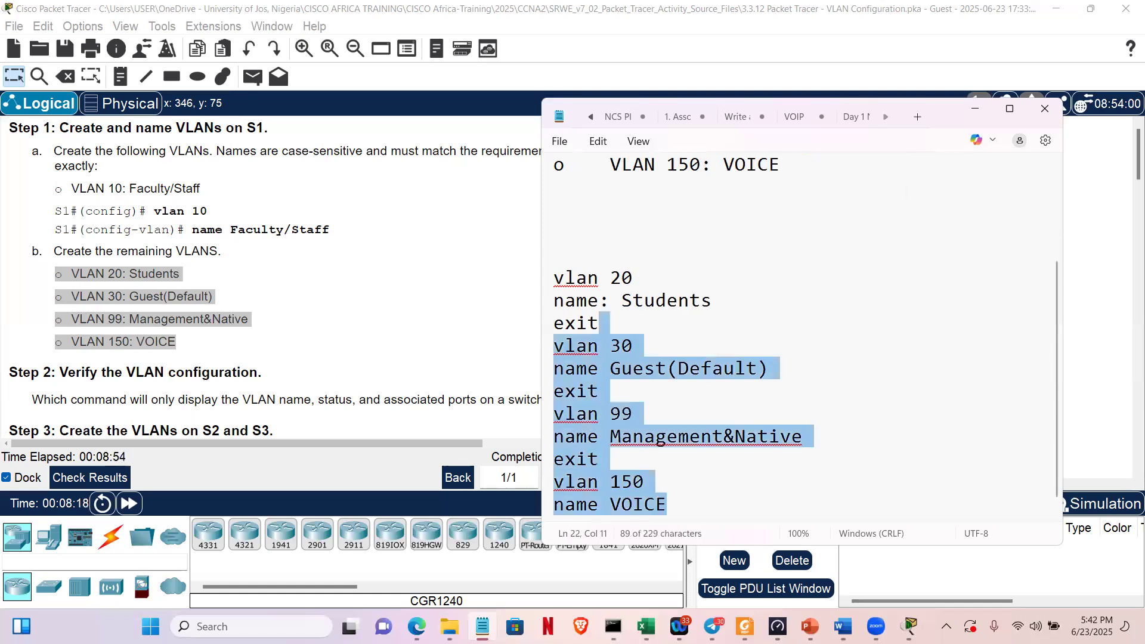
{"action": "key", "text": "shift+Up"}
{"action": "key", "text": "shift+Up"}
{"action": "key", "text": "shift+Home"}
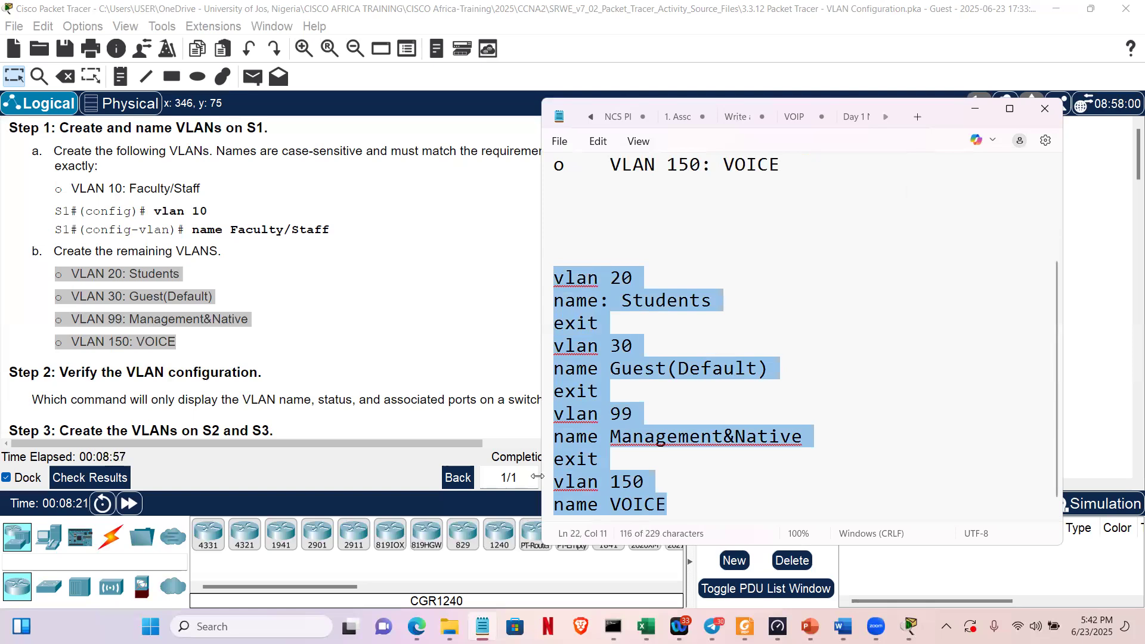
{"action": "left_click", "coordinate": [491, 356]}
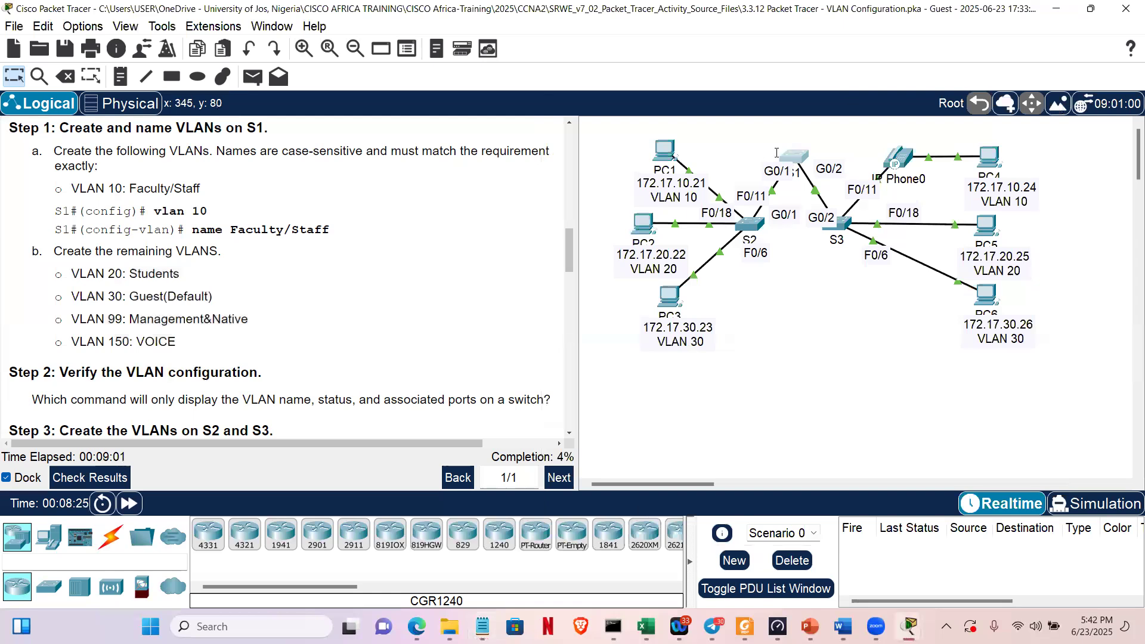
{"action": "left_click", "coordinate": [778, 154]}
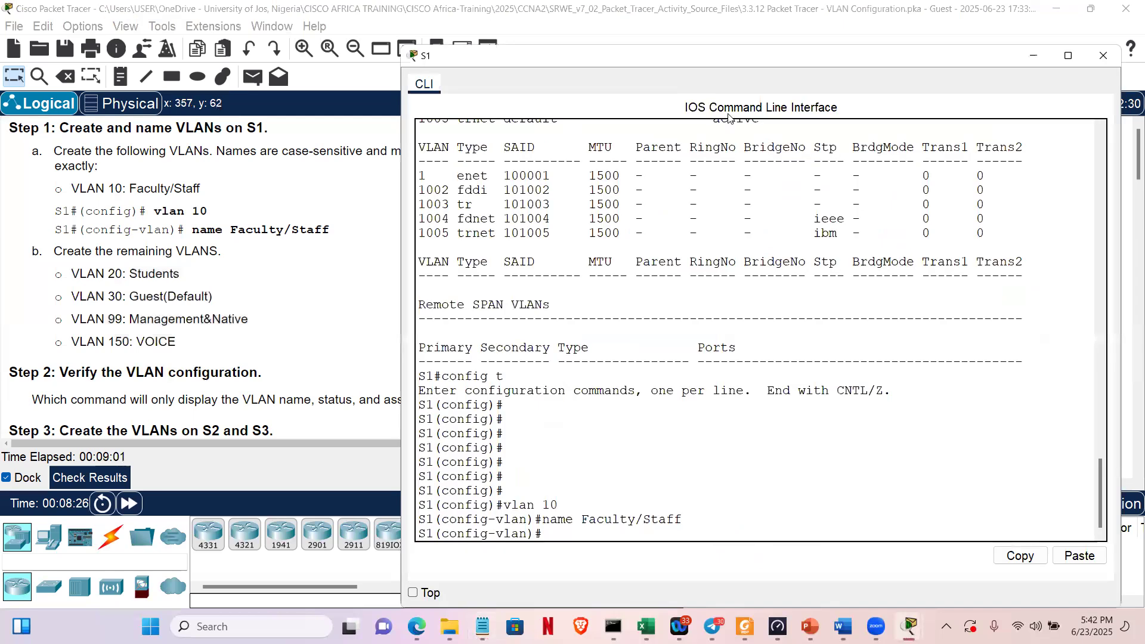
{"action": "right_click", "coordinate": [699, 489]}
{"action": "left_click", "coordinate": [735, 516]}
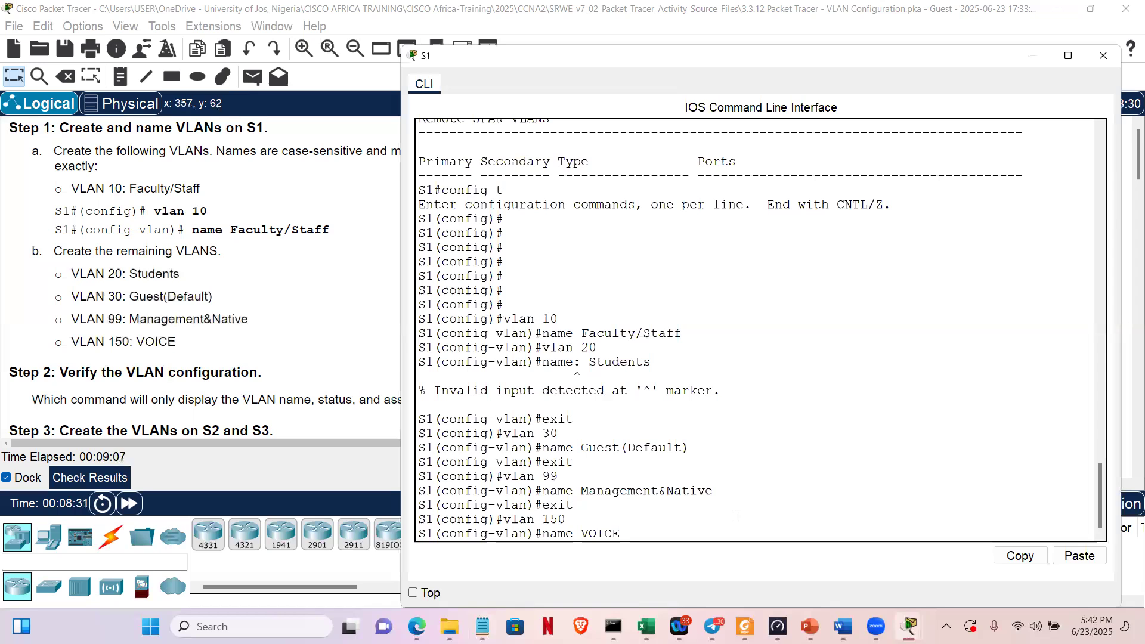
{"action": "key", "text": "Return"}
{"action": "key", "text": "Return"}
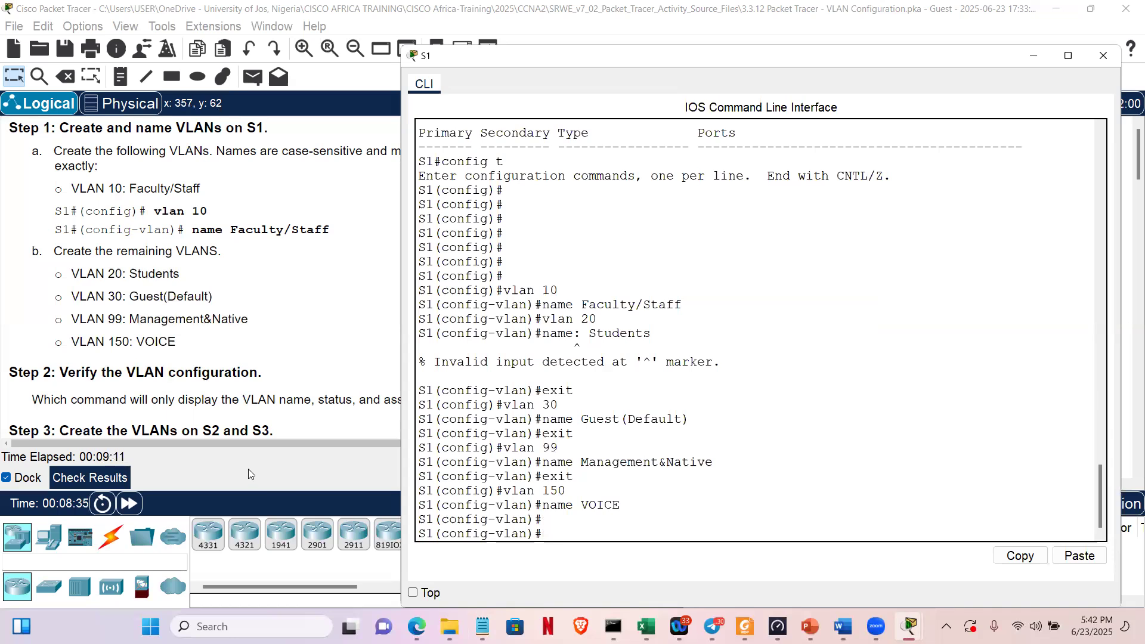
{"action": "left_click", "coordinate": [192, 408]}
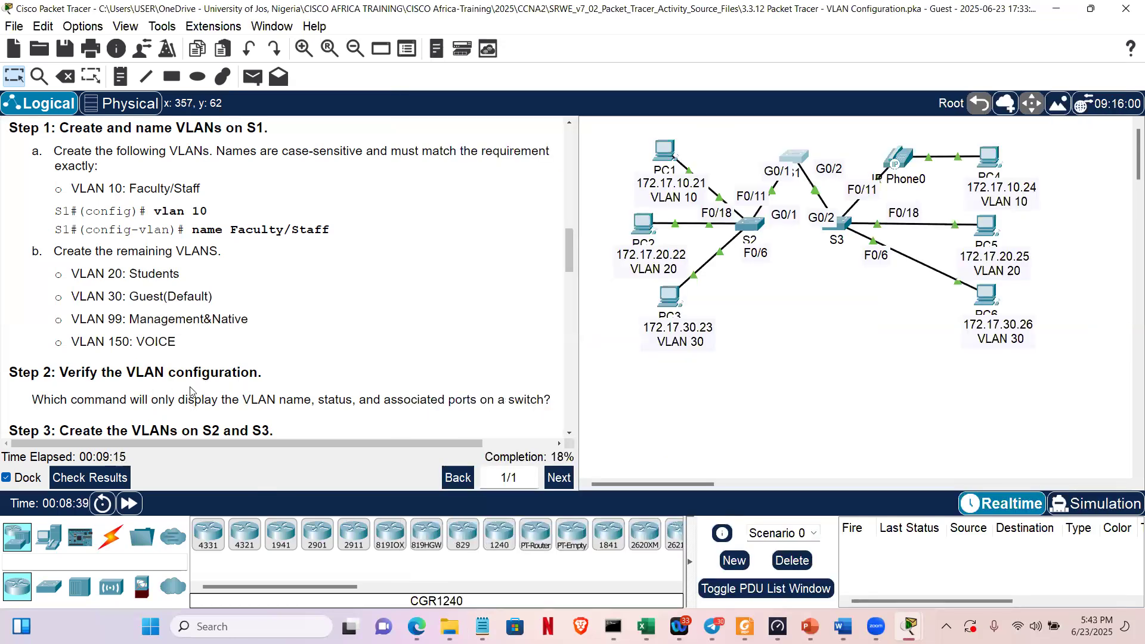
{"action": "left_click", "coordinate": [754, 226]}
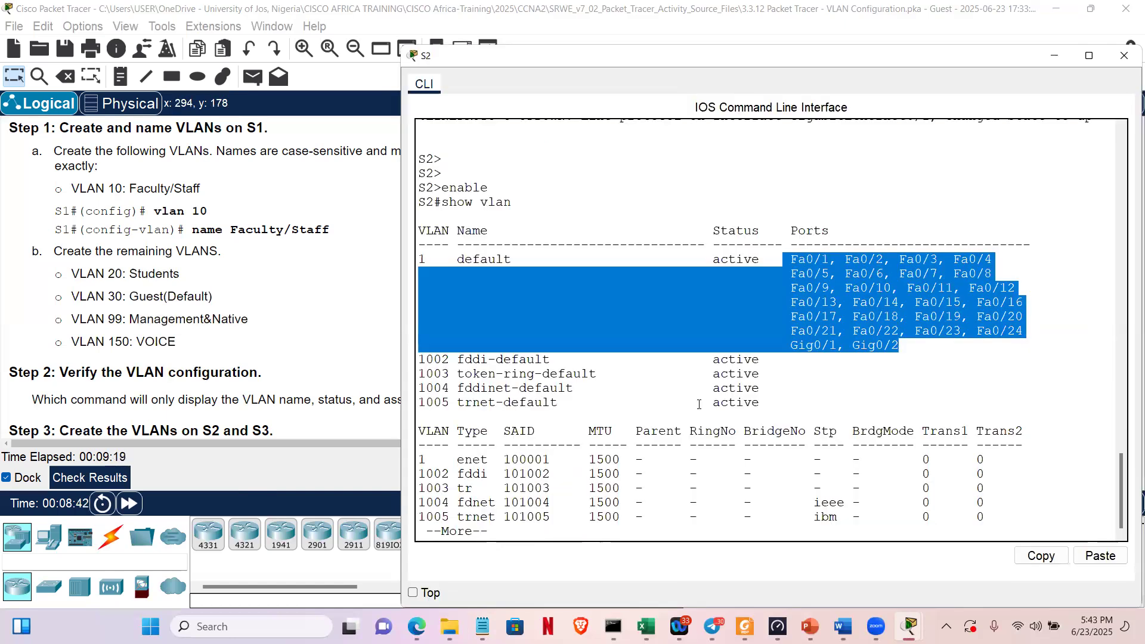
{"action": "key", "text": "alt+Tab"}
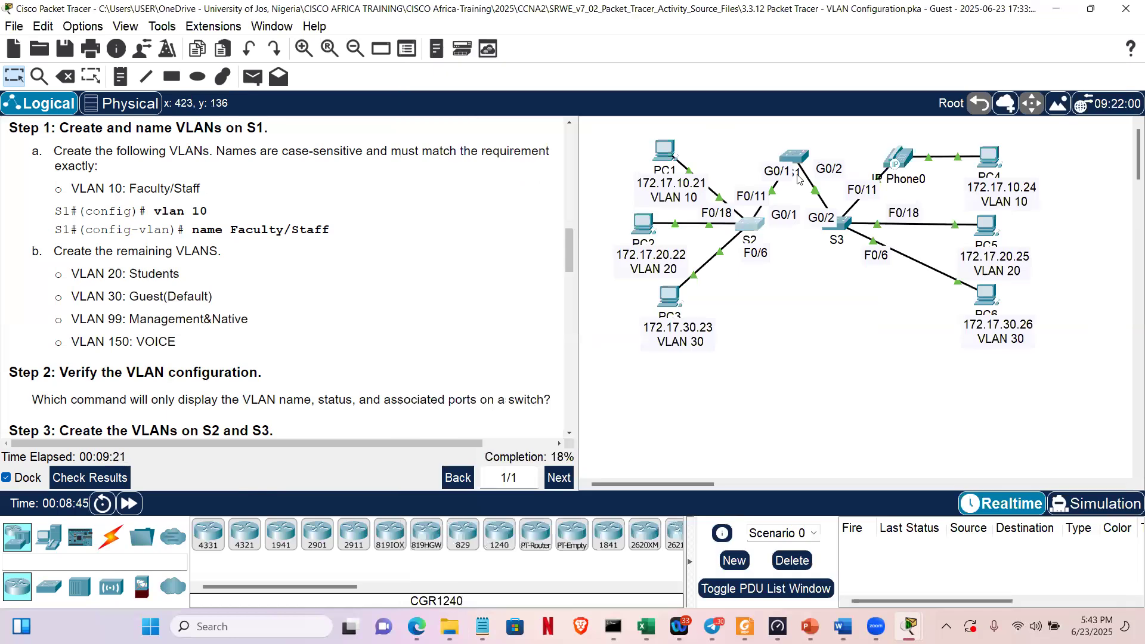
Reopen S1's command line and exit VLAN and global configuration modes to the privileged EXEC prompt.
{"action": "left_click", "coordinate": [796, 161]}
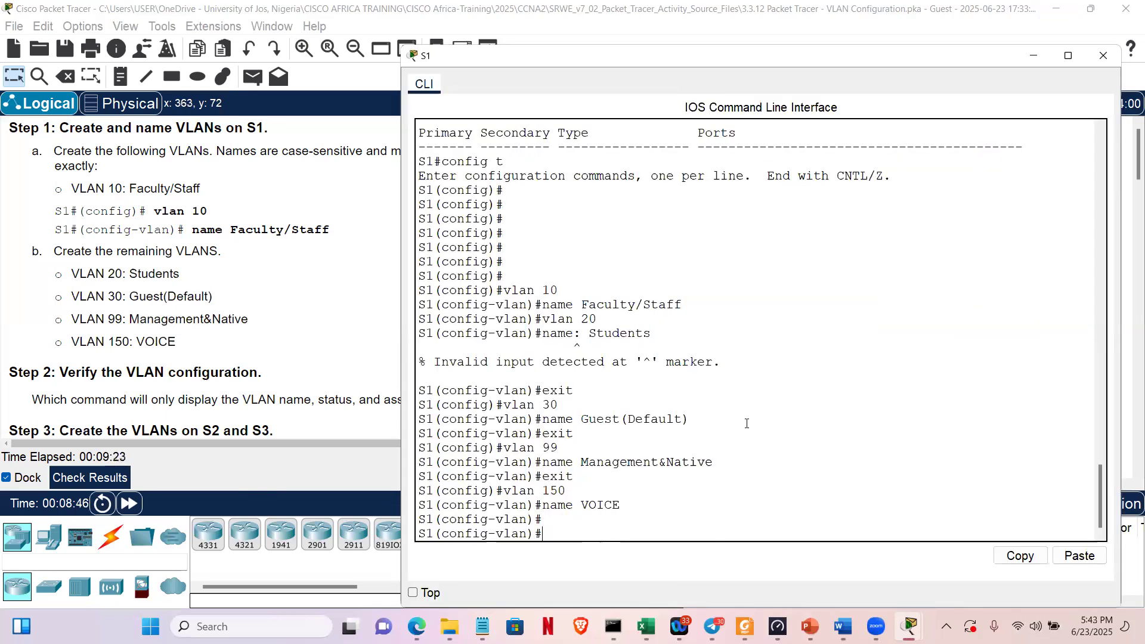
{"action": "type", "text": "EXIT"}
{"action": "key", "text": "Return"}
{"action": "type", "text": "e"}
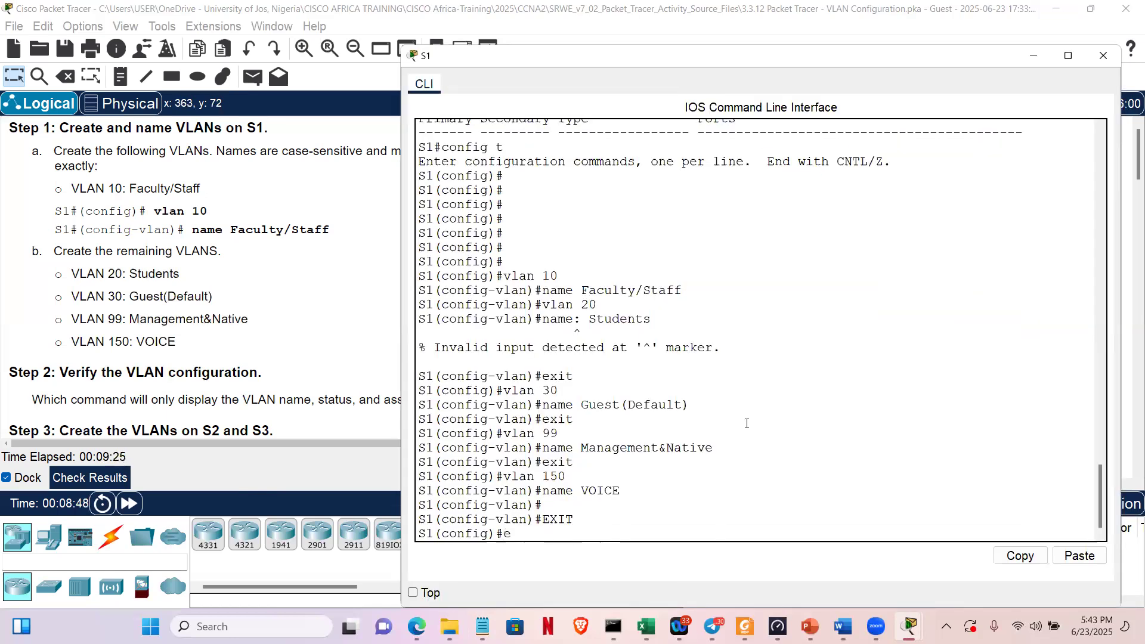
{"action": "type", "text": "xit"}
{"action": "key", "text": "Return"}
{"action": "key", "text": "Return"}
{"action": "key", "text": "Return"}
List S1's VLANs with show vlan and check the entries for VLANs 10 and 20.
{"action": "type", "text": "sho"}
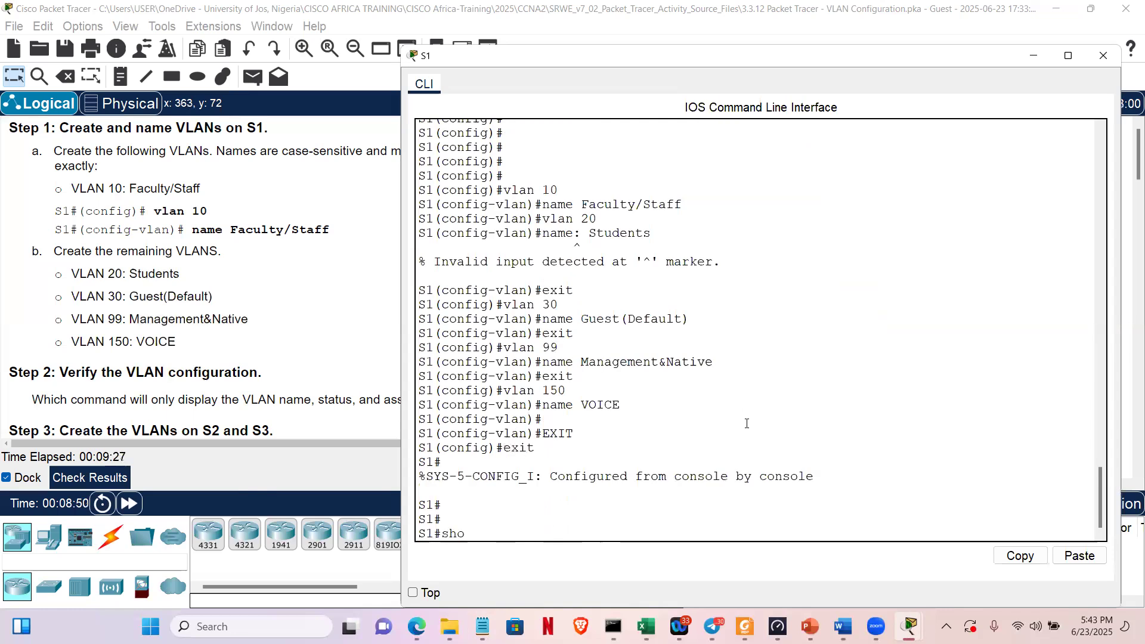
{"action": "type", "text": "w vlan"}
{"action": "key", "text": "Return"}
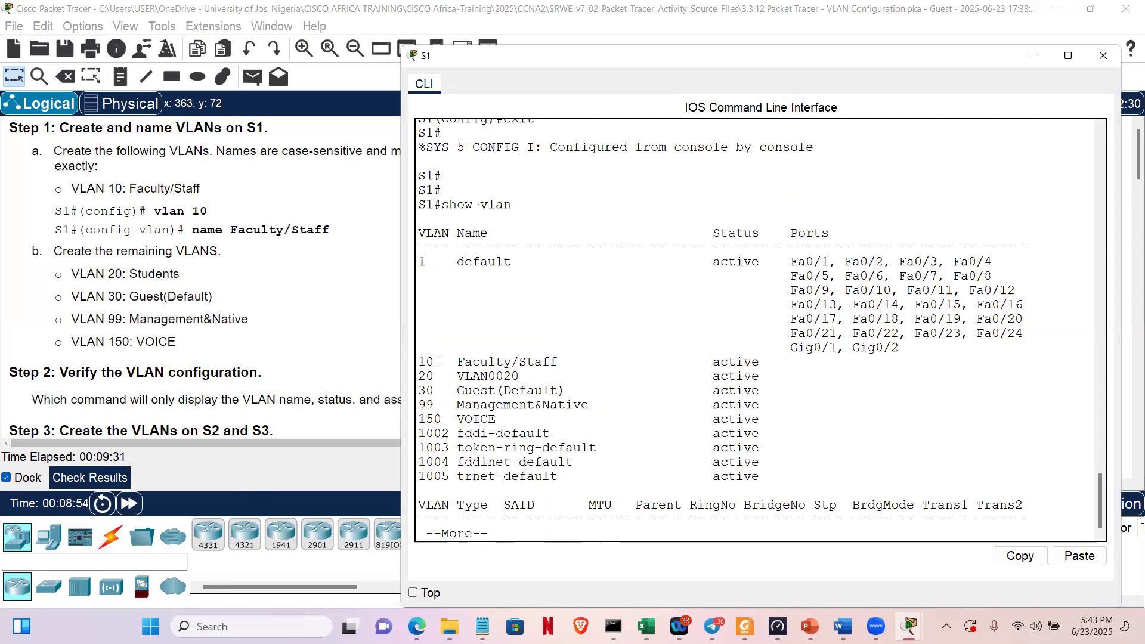
{"action": "left_click_drag", "start_coordinate": [401, 361], "coordinate": [441, 362]}
{"action": "left_click_drag", "start_coordinate": [765, 359], "coordinate": [511, 379]}
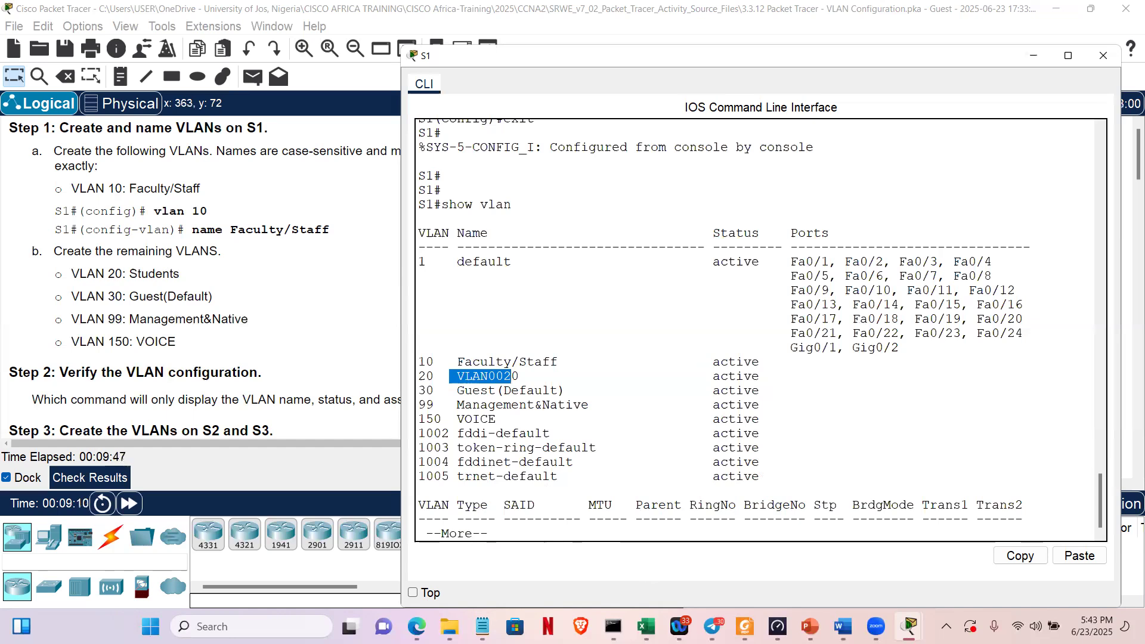
Switch to the Notepad script and remove the colon after "name" in the VLAN 20 line.
{"action": "mouse_move", "coordinate": [482, 626]}
{"action": "left_click", "coordinate": [493, 573]}
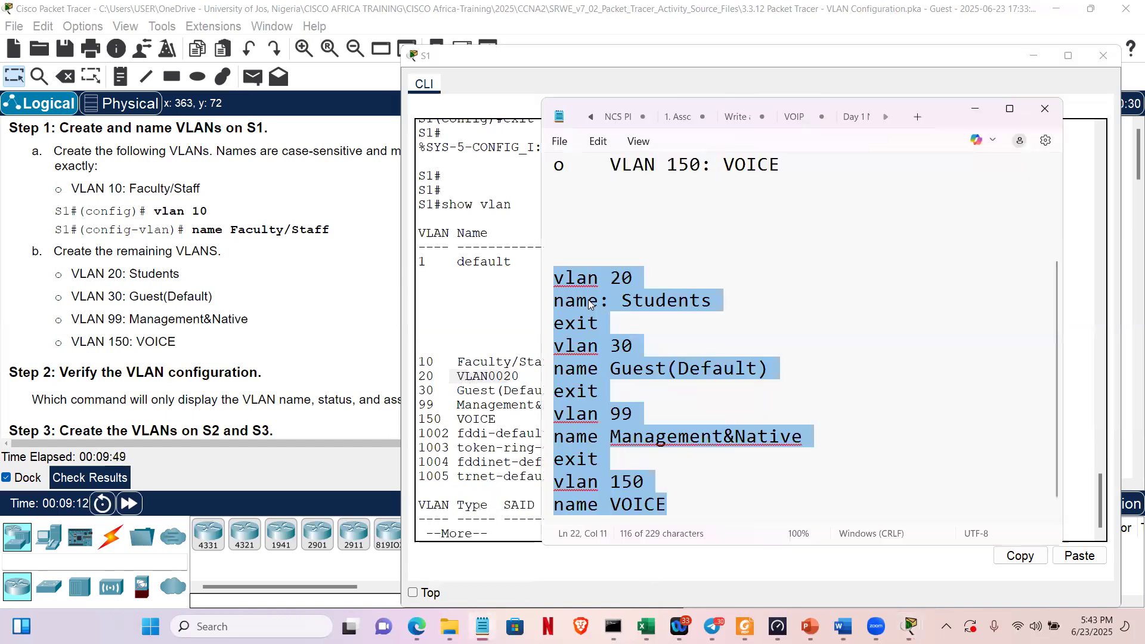
{"action": "left_click", "coordinate": [617, 317]}
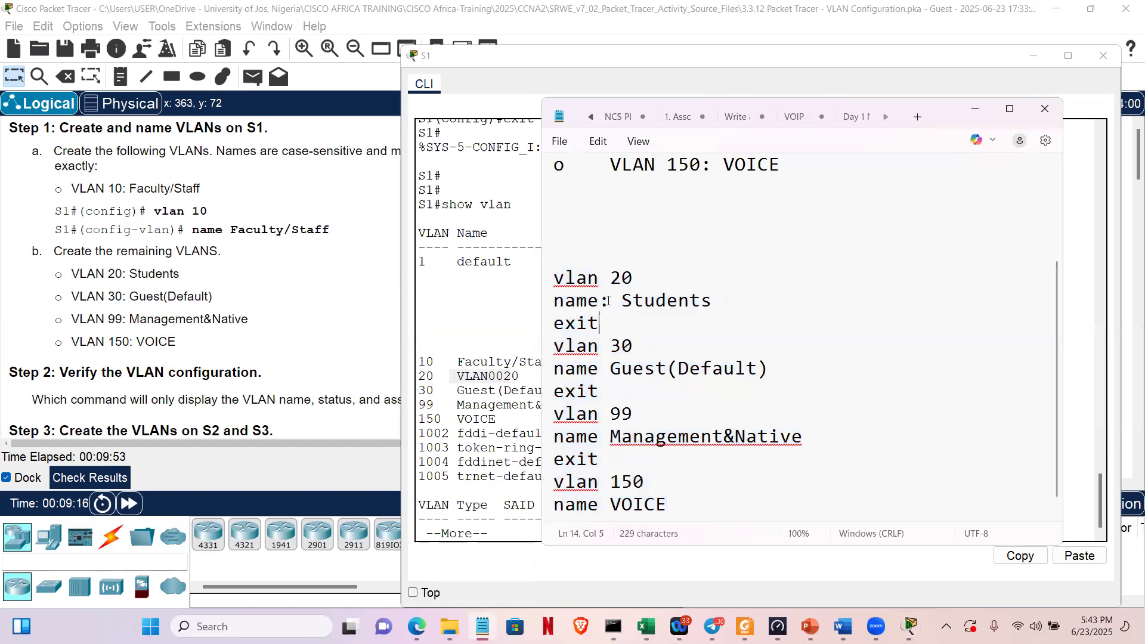
{"action": "key", "text": "Up"}
{"action": "key", "text": "BackSpace"}
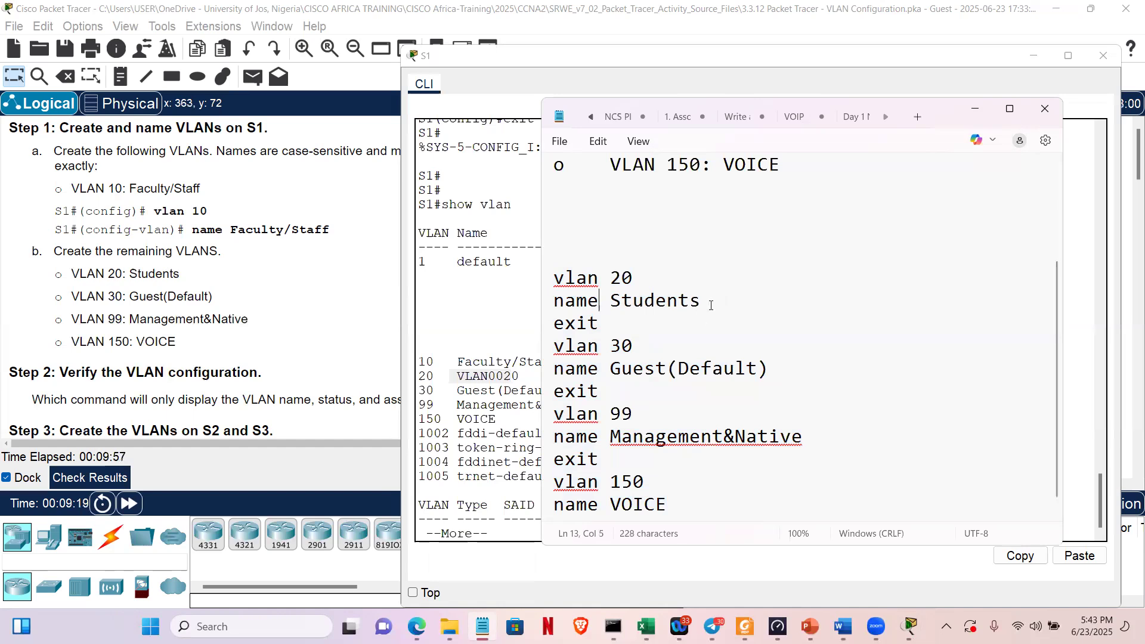
Copy the corrected lines "vlan 20" and "name Students" and return to S1's command line in Packet Tracer.
{"action": "left_click_drag", "start_coordinate": [546, 278], "coordinate": [545, 281]}
{"action": "key", "text": "ctrl+c"}
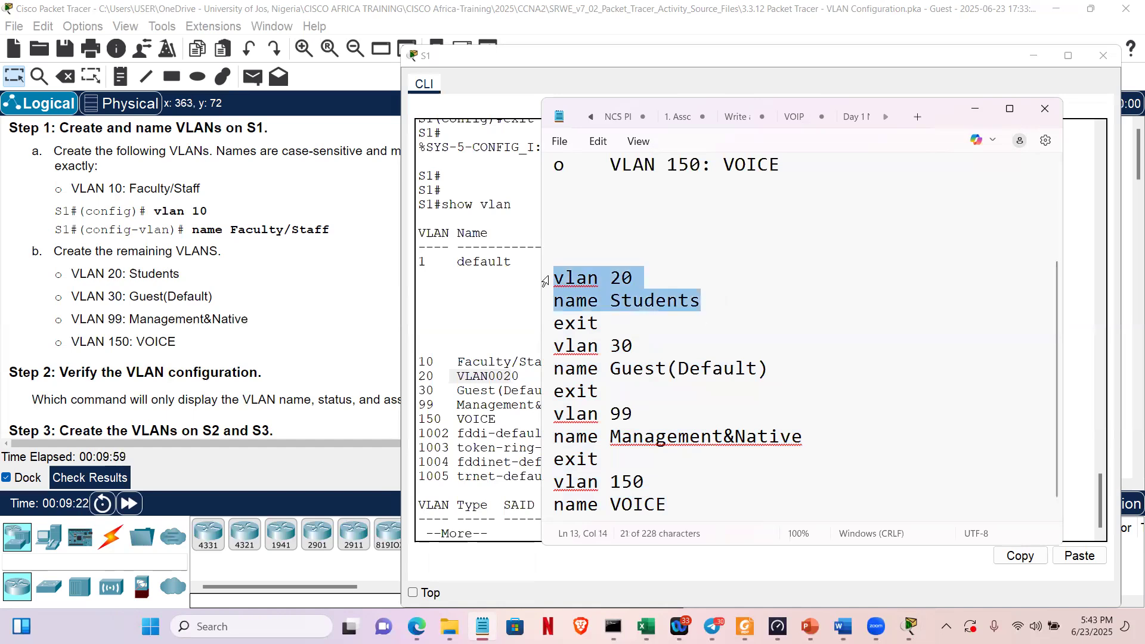
{"action": "left_click", "coordinate": [332, 371]}
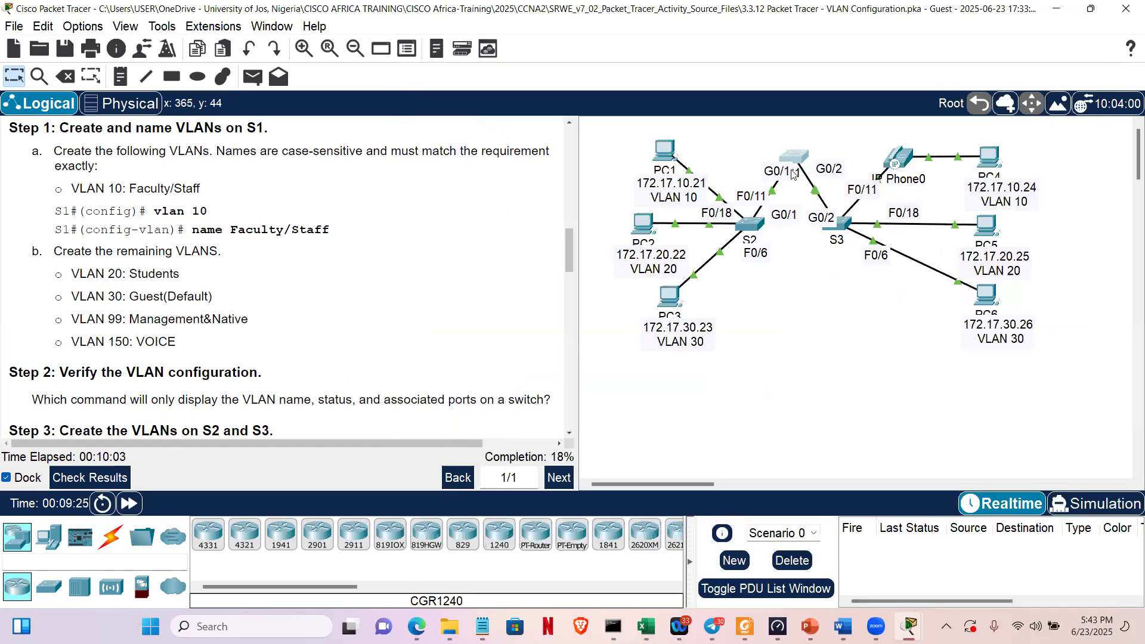
{"action": "left_click", "coordinate": [789, 170]}
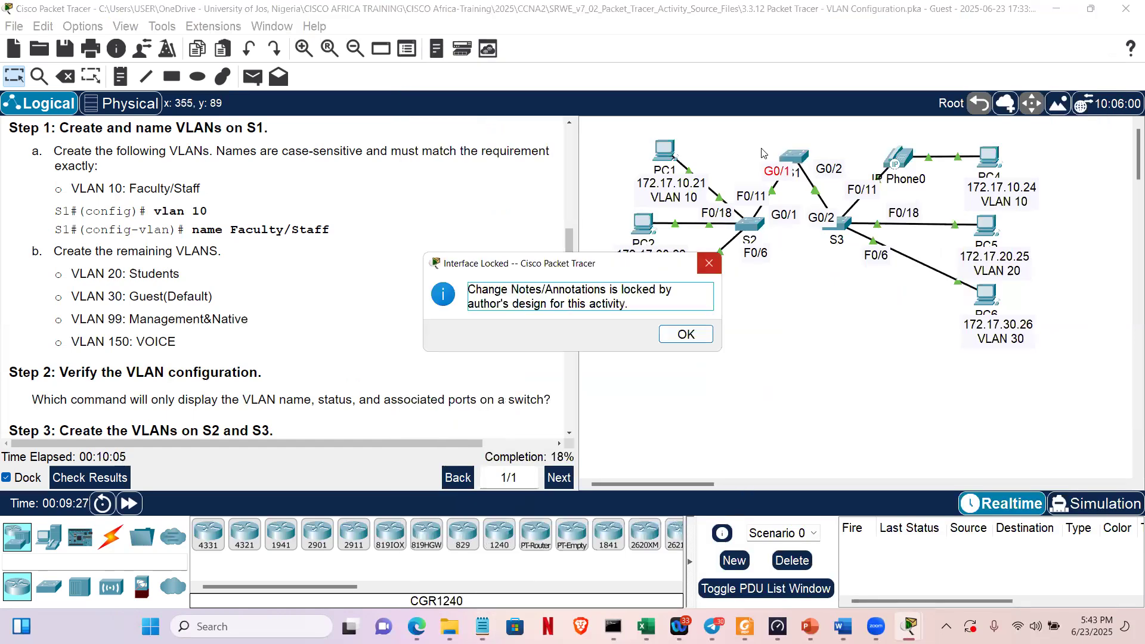
{"action": "left_click", "coordinate": [709, 263]}
{"action": "left_click", "coordinate": [800, 153]}
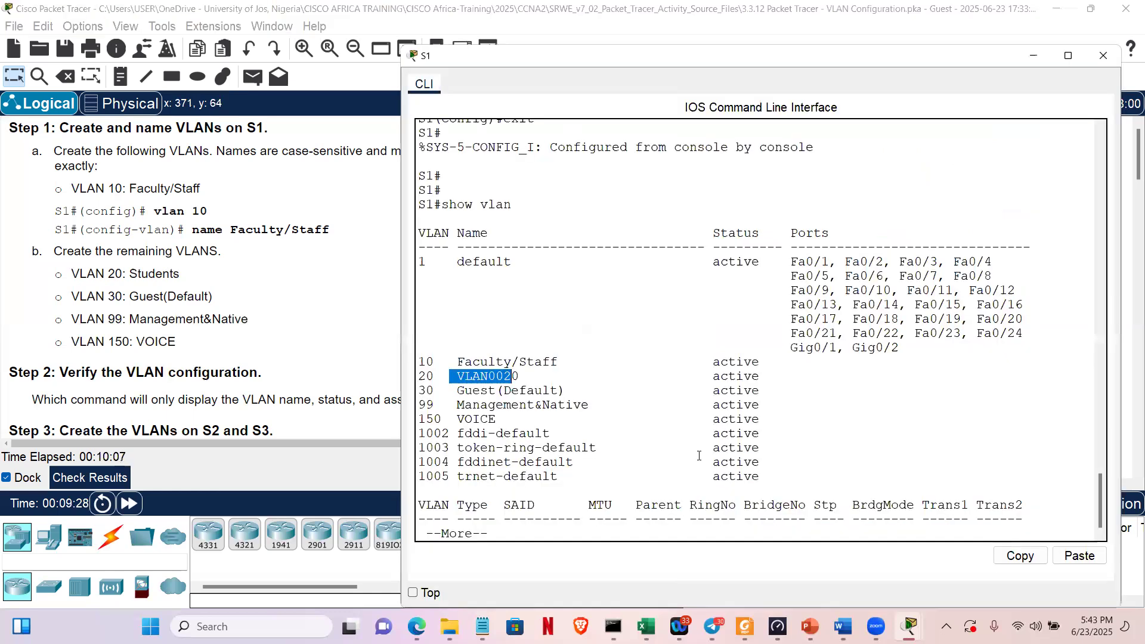
Page through the rest of S1's VLAN listing and enter global configuration mode with config t.
{"action": "left_click", "coordinate": [699, 457]}
{"action": "key", "text": "Return"}
{"action": "key", "text": "Return"}
{"action": "key", "text": "Return"}
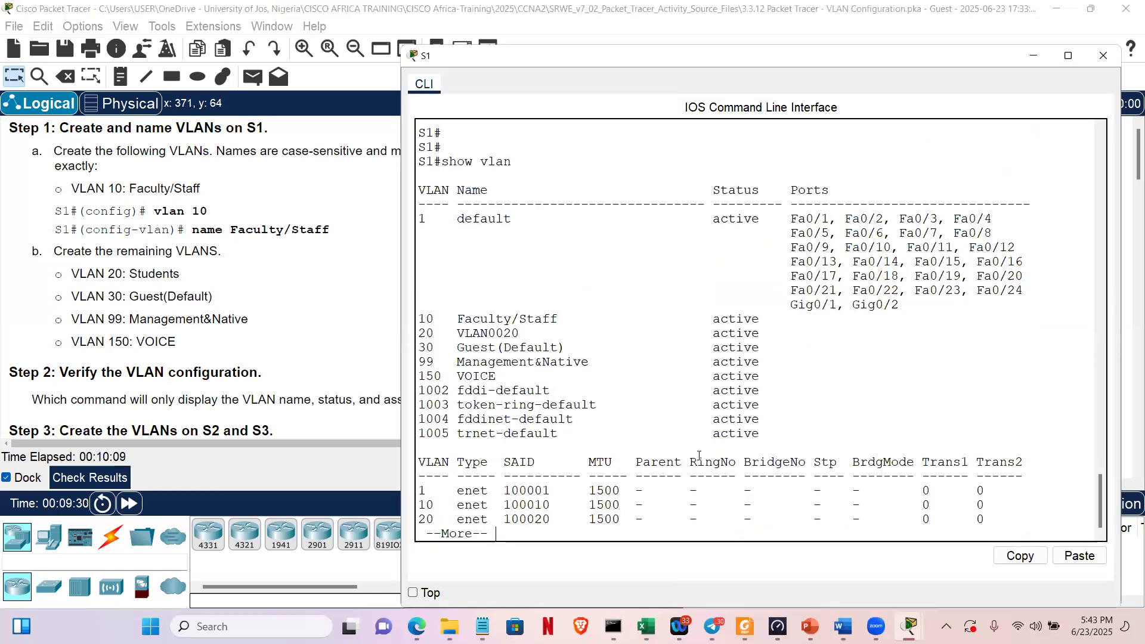
{"action": "key", "text": "space"}
{"action": "type", "text": "e"}
{"action": "key", "text": "BackSpace"}
{"action": "type", "text": "con"}
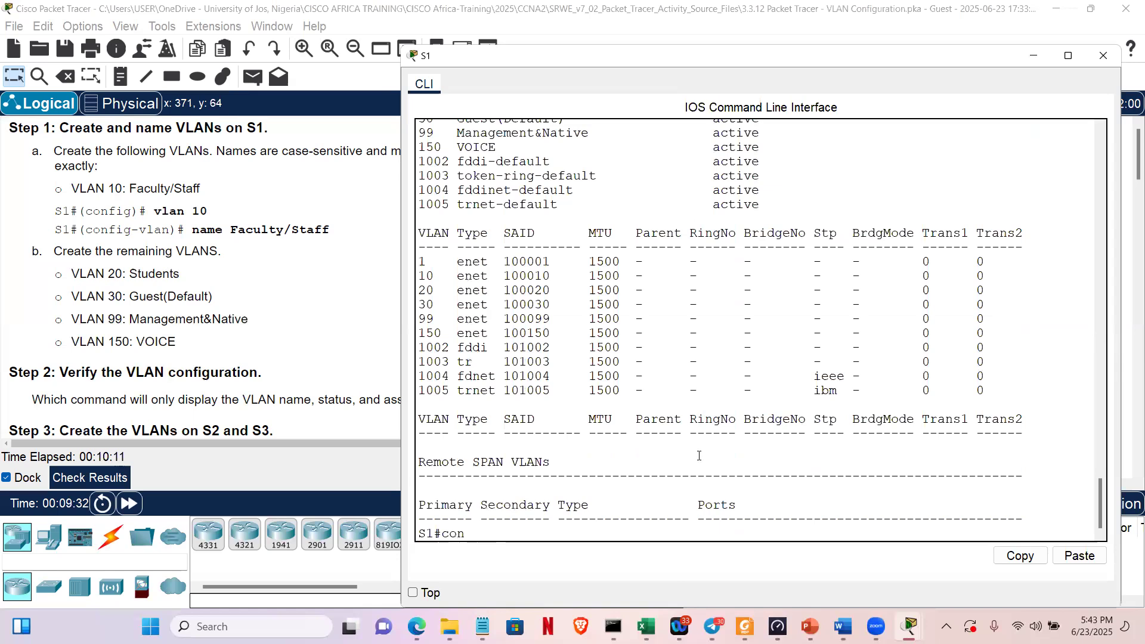
{"action": "type", "text": "fig t"}
{"action": "key", "text": "Return"}
{"action": "key", "text": "Return"}
{"action": "key", "text": "Return"}
Paste the copied lines "vlan 20" and "name Students" into S1 and end configuration mode.
{"action": "right_click", "coordinate": [699, 457]}
{"action": "left_click", "coordinate": [734, 481]}
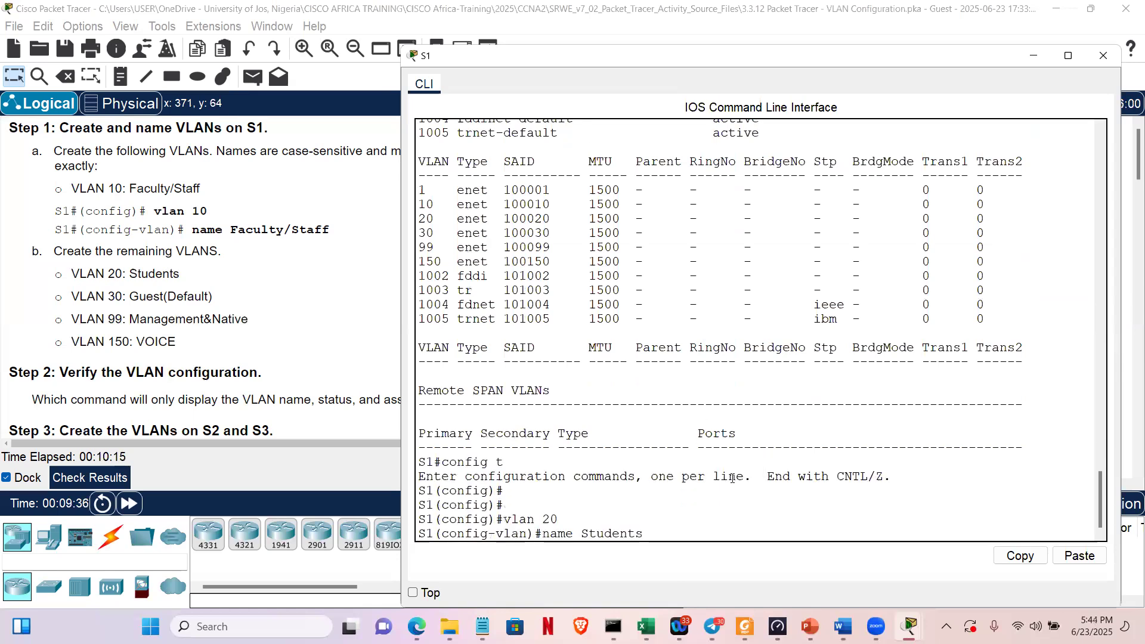
{"action": "key", "text": "Return"}
{"action": "key", "text": "Return"}
{"action": "key", "text": "Return"}
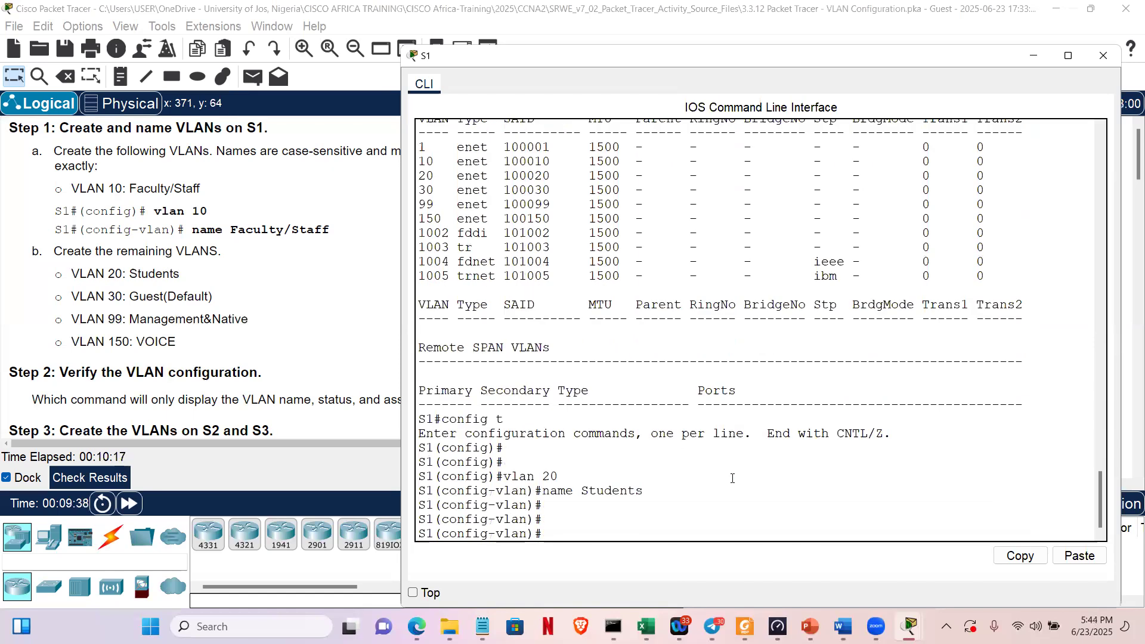
{"action": "type", "text": "end"}
{"action": "key", "text": "Return"}
{"action": "key", "text": "Return"}
{"action": "key", "text": "Return"}
{"action": "key", "text": "Return"}
{"action": "key", "text": "Return"}
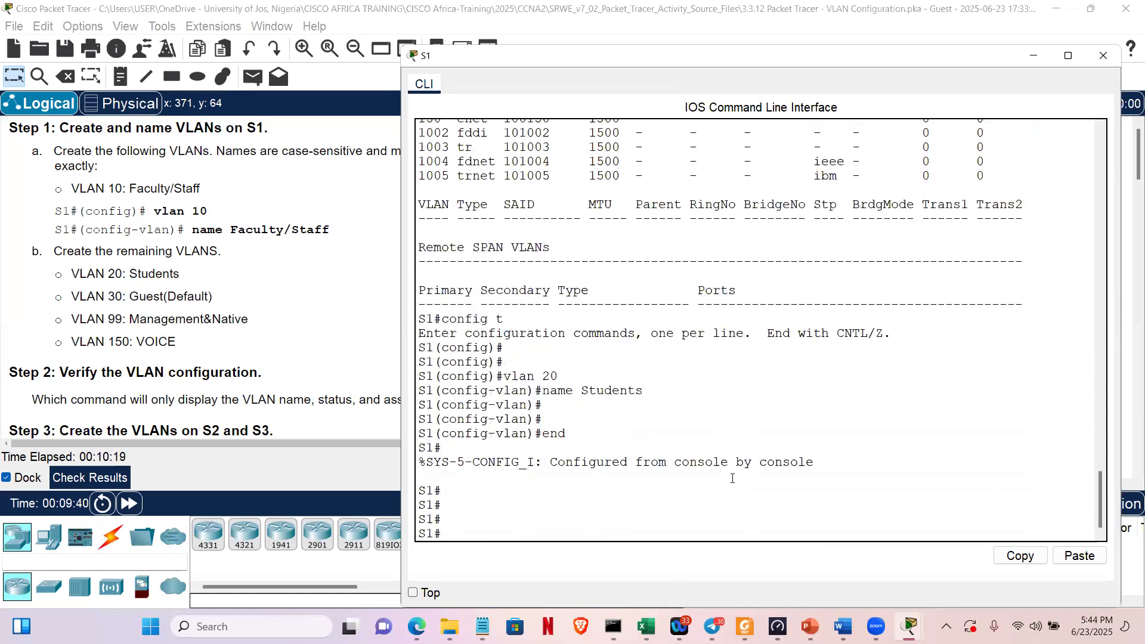
List S1's VLANs with show vlan and check the entries for VLANs 10, 20, 30, 99 and 150.
{"action": "type", "text": "show vlan"}
{"action": "key", "text": "Return"}
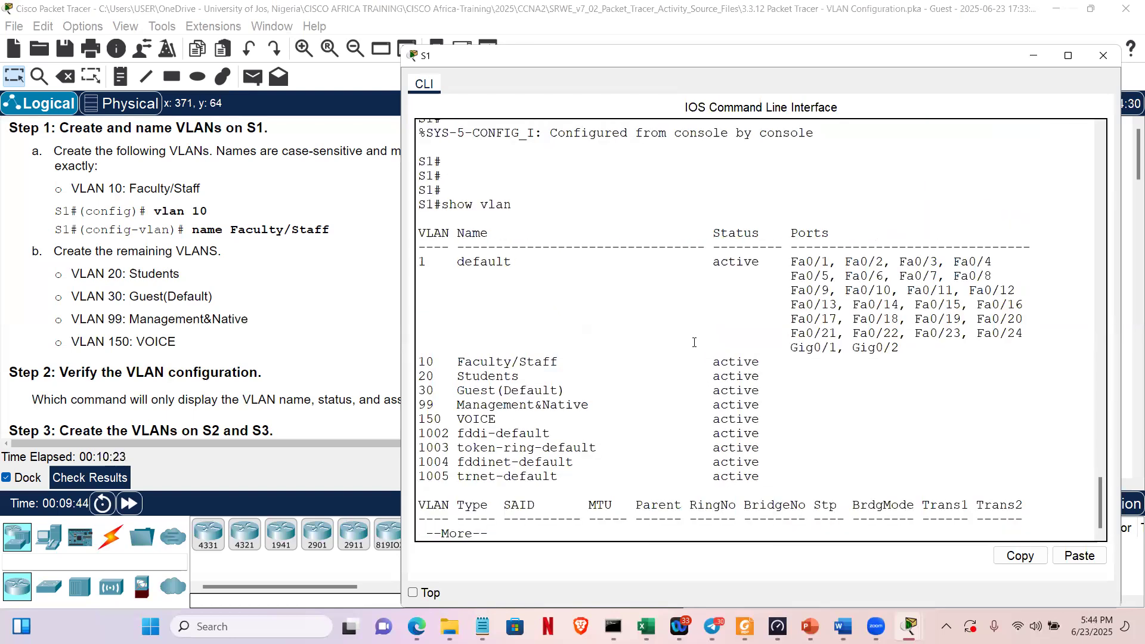
{"action": "left_click_drag", "start_coordinate": [563, 362], "coordinate": [419, 363]}
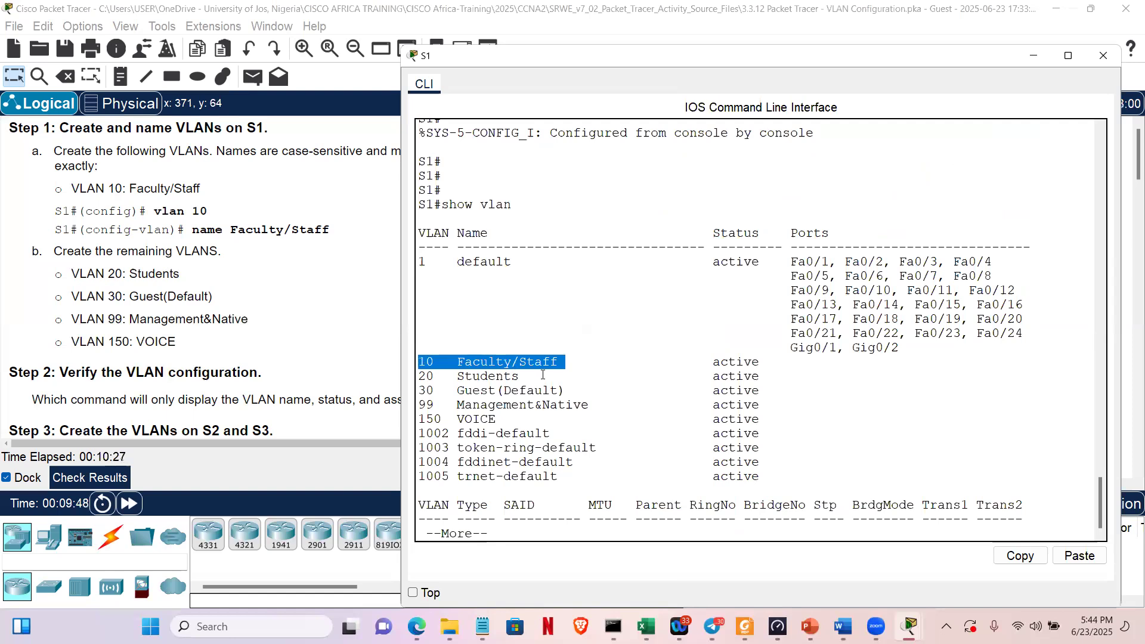
{"action": "left_click_drag", "start_coordinate": [541, 376], "coordinate": [406, 408]}
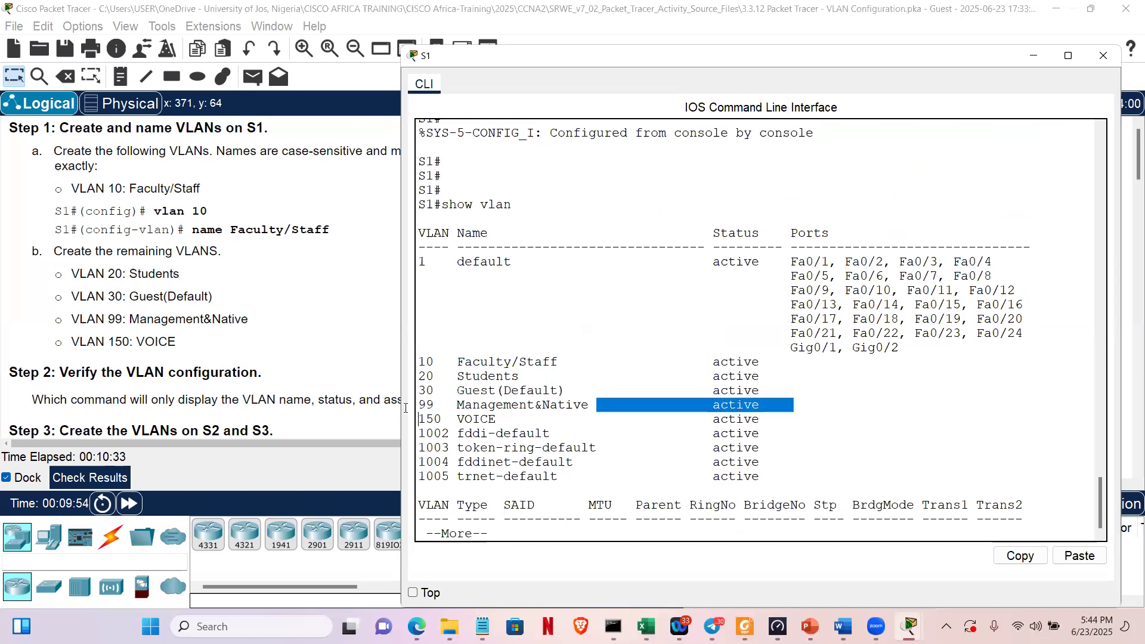
{"action": "left_click_drag", "start_coordinate": [800, 417], "coordinate": [759, 406]}
{"action": "left_click_drag", "start_coordinate": [522, 359], "coordinate": [398, 360]}
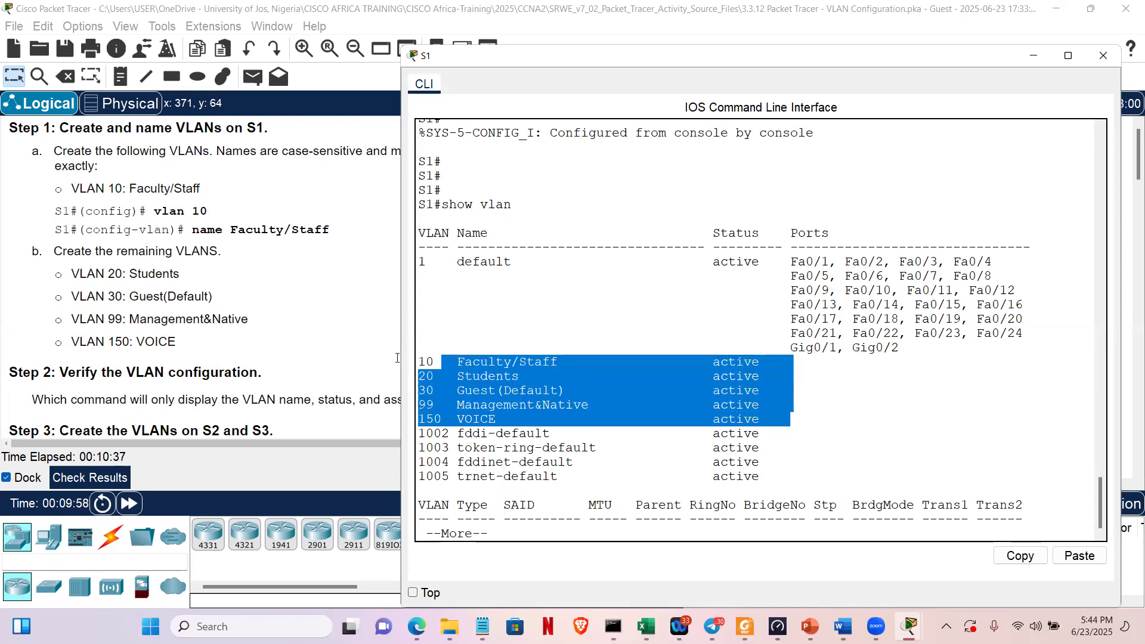
Consult the activity's instructions for S2 and S3, and add a "vlan 10" line above "vlan 20" in the Notepad script.
{"action": "left_click", "coordinate": [296, 371]}
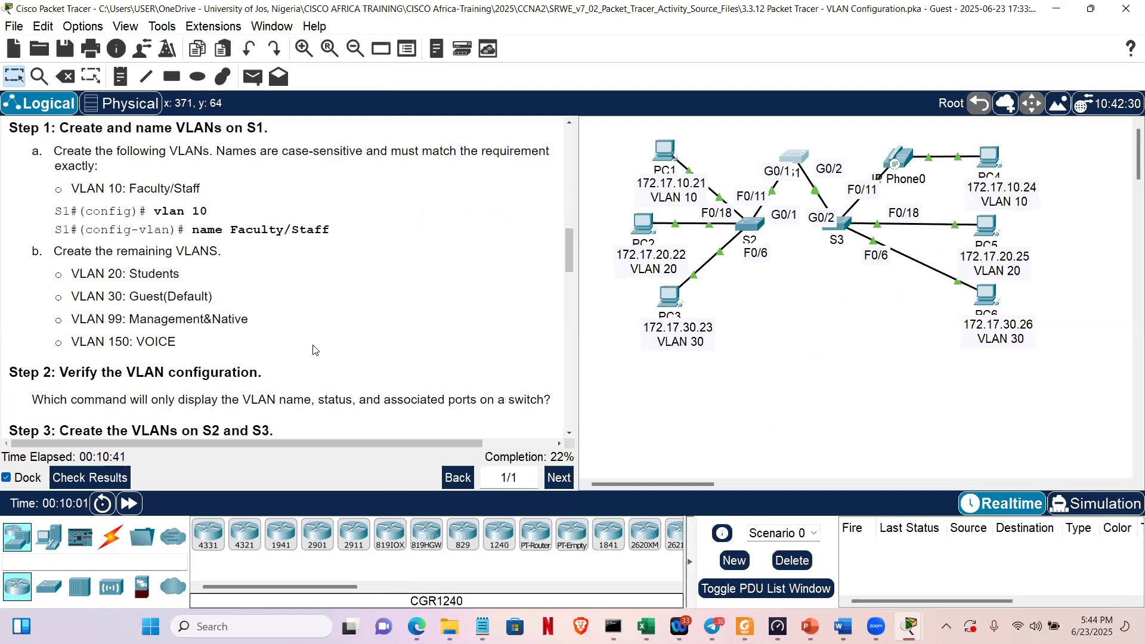
{"action": "left_click_drag", "start_coordinate": [569, 250], "coordinate": [568, 286]}
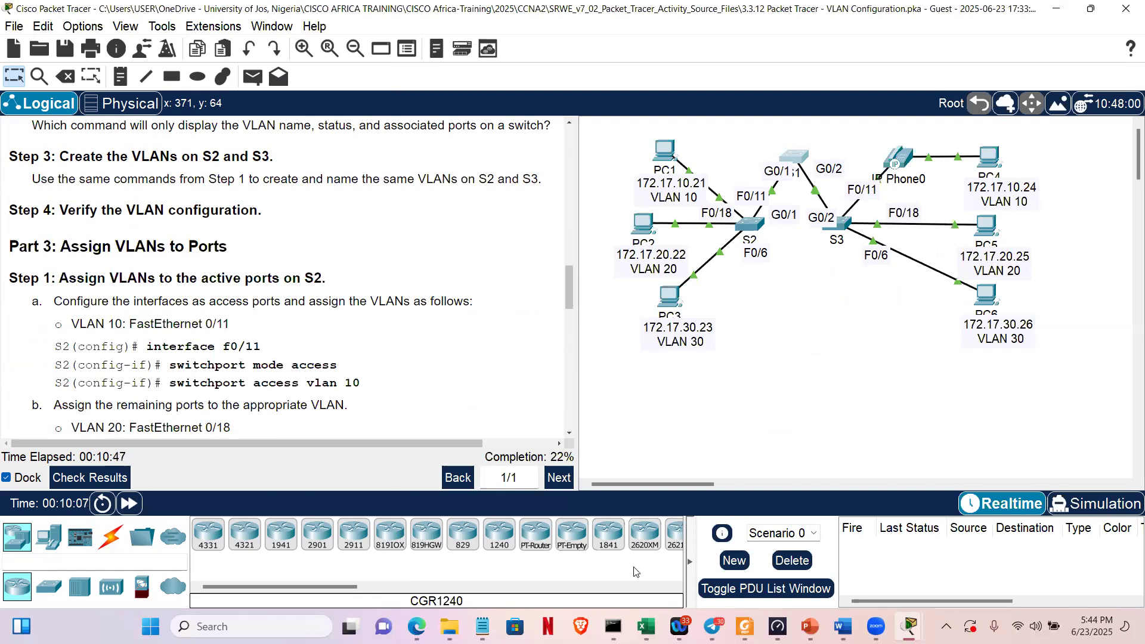
{"action": "mouse_move", "coordinate": [483, 626]}
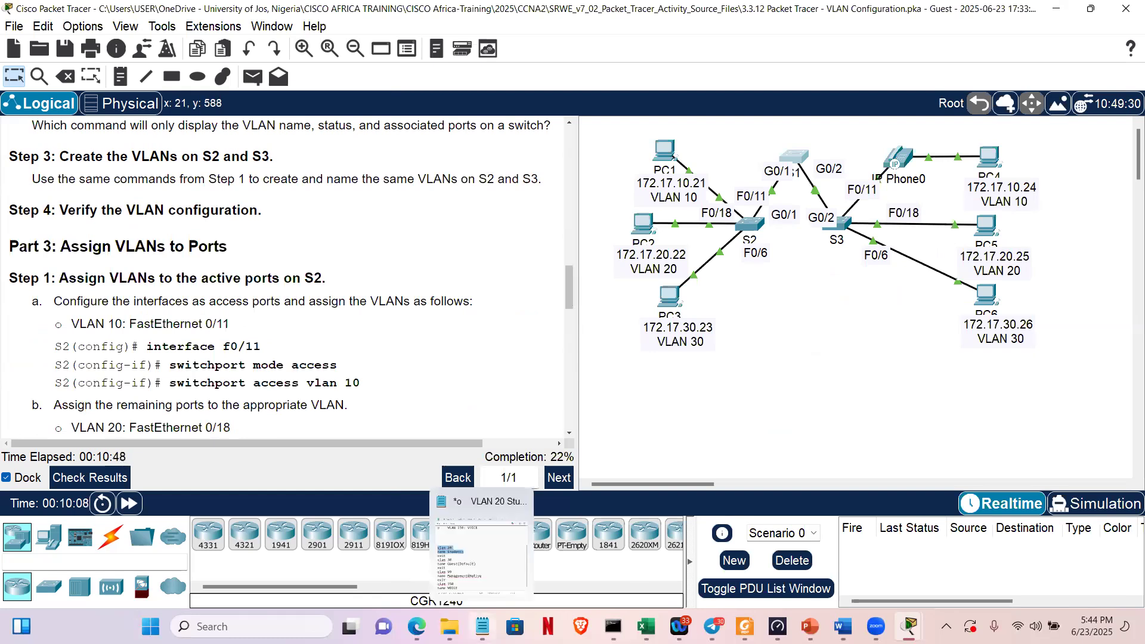
{"action": "left_click", "coordinate": [464, 561]}
{"action": "left_click_drag", "start_coordinate": [545, 249], "coordinate": [569, 249]}
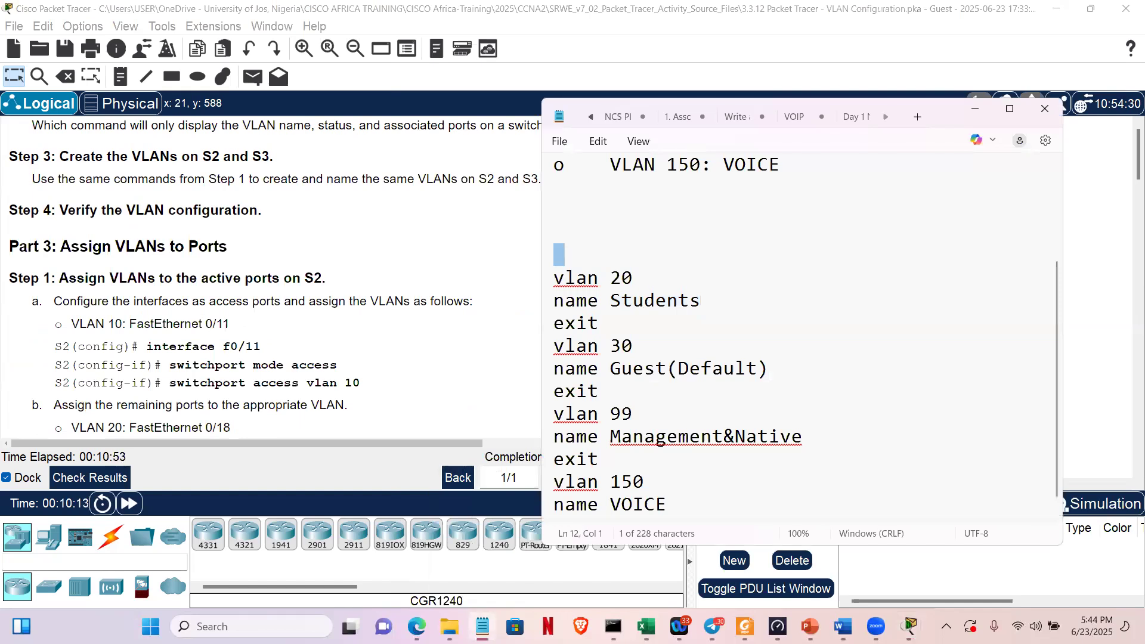
{"action": "type", "text": "vlan"}
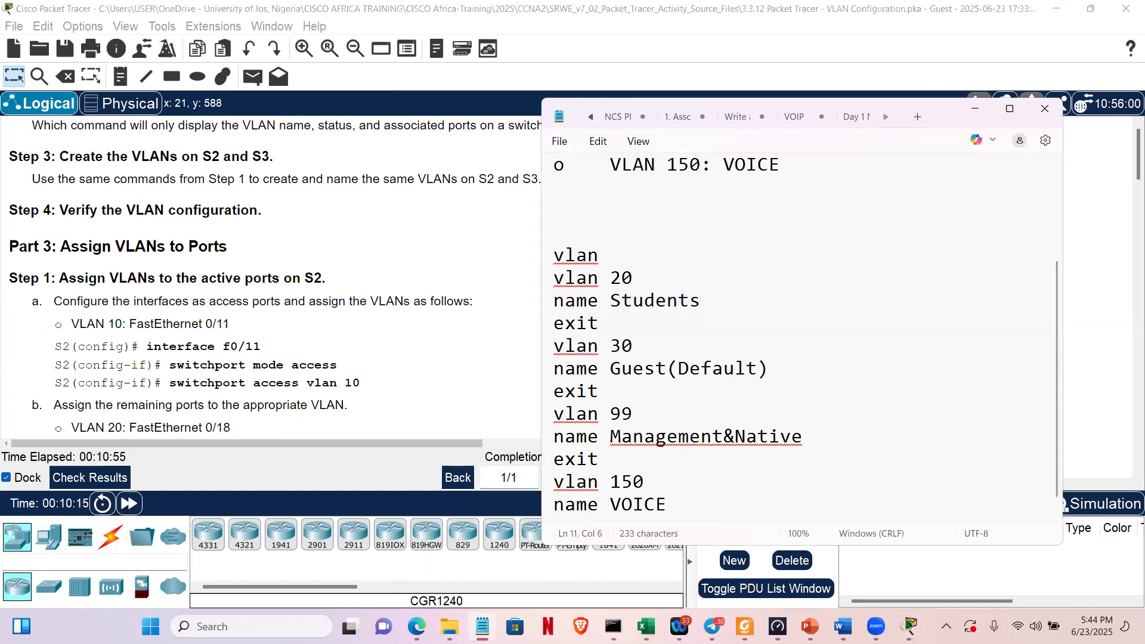
{"action": "type", "text": " 10"}
{"action": "key", "text": "Return"}
Add "name Faculty/Staff" below the "vlan 10" line, taking the exact VLAN name from the activity instructions.
{"action": "type", "text": "name"}
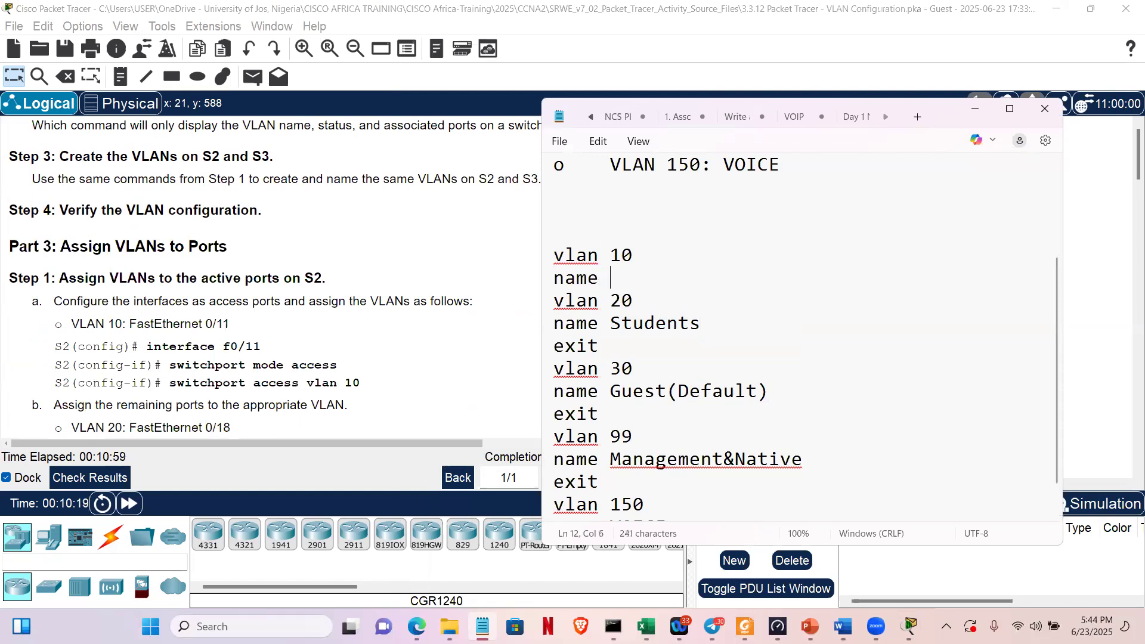
{"action": "left_click", "coordinate": [265, 238]}
{"action": "scroll", "coordinate": [266, 238], "scroll_direction": "up", "scroll_amount": 3}
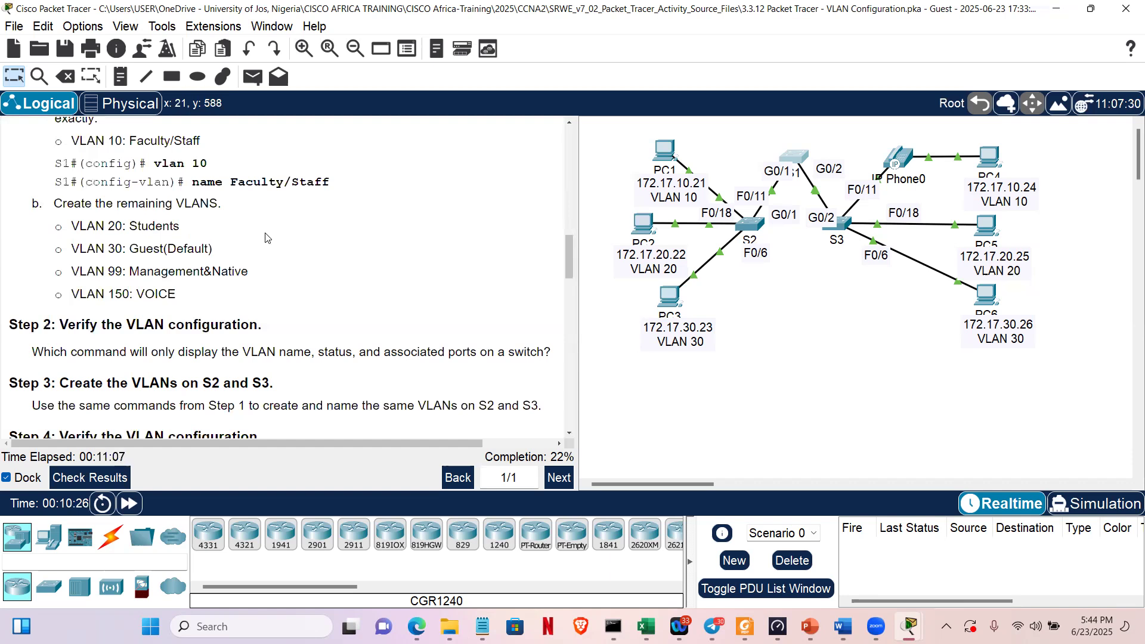
{"action": "key", "text": "alt+Tab"}
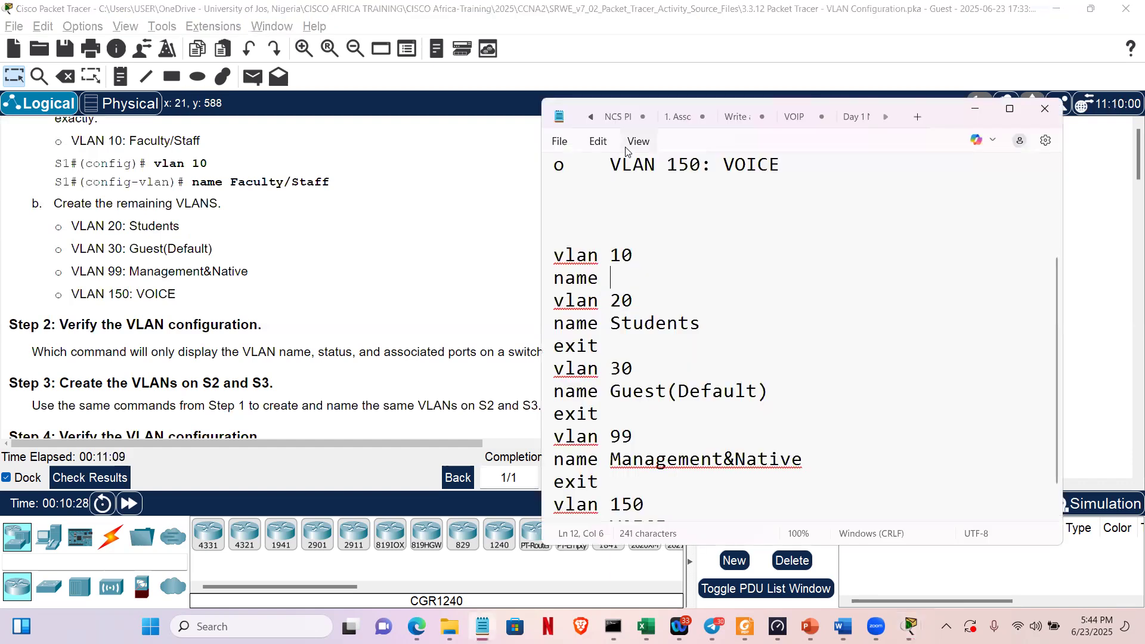
{"action": "type", "text": "Fac"}
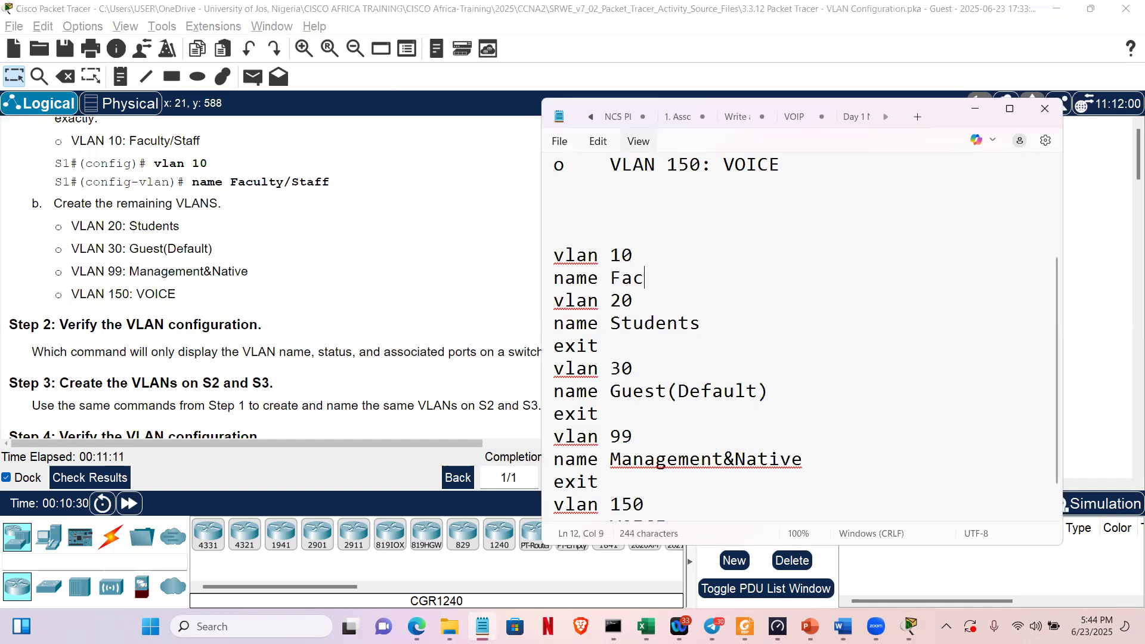
{"action": "type", "text": "ulty/"}
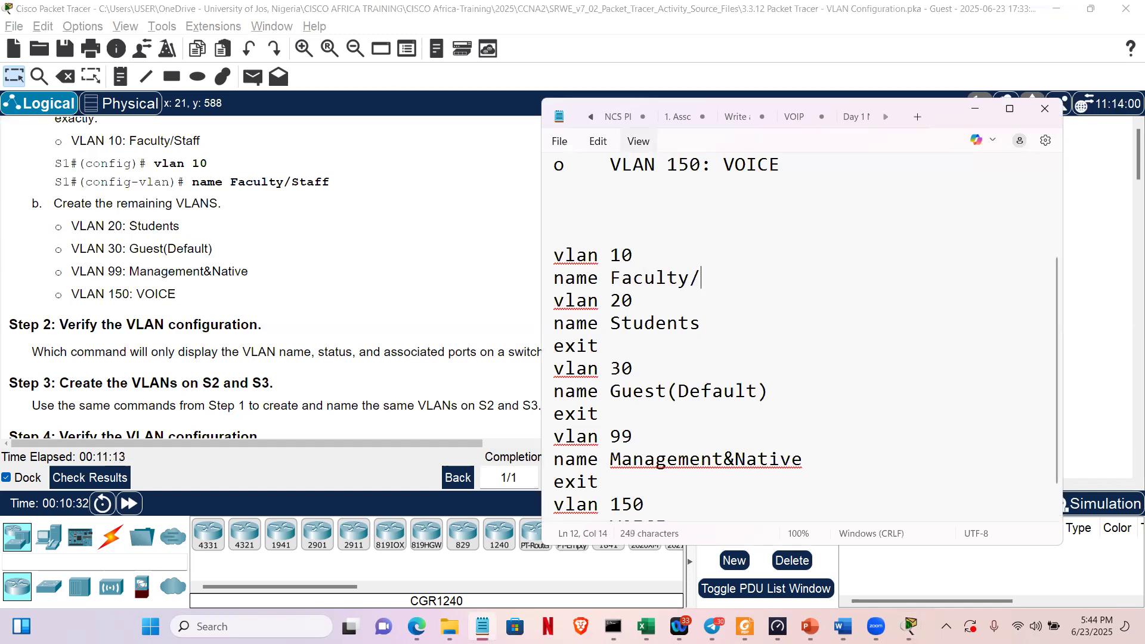
{"action": "type", "text": "Staff"}
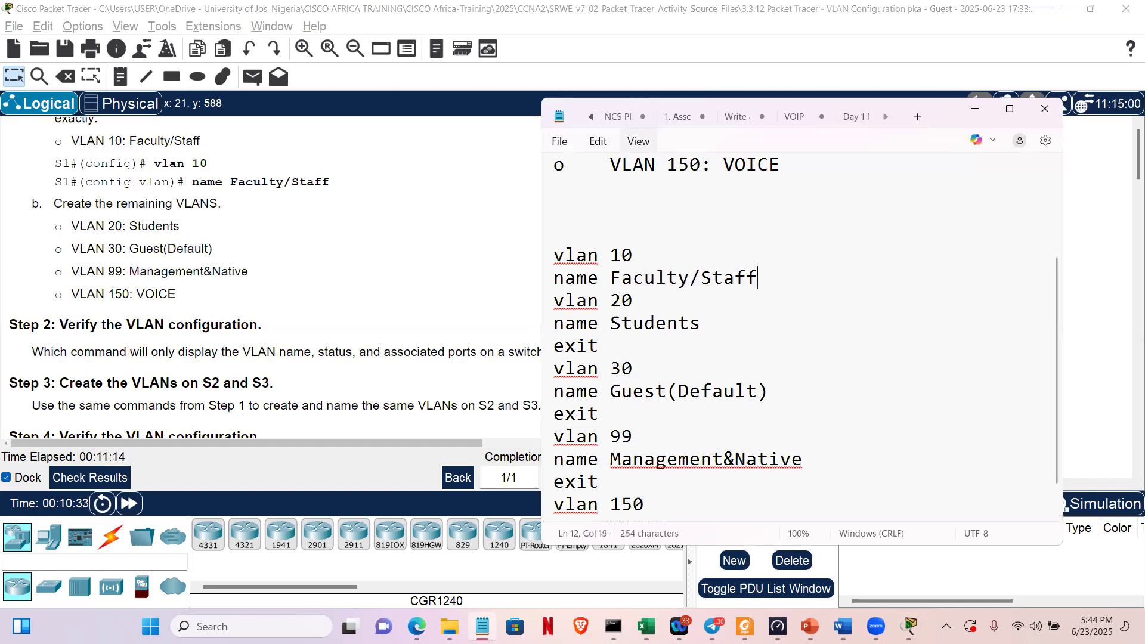
Copy the whole script from "vlan 10" through "name VOICE".
{"action": "left_click", "coordinate": [555, 255]}
{"action": "left_click", "coordinate": [611, 504], "text": "shift"}
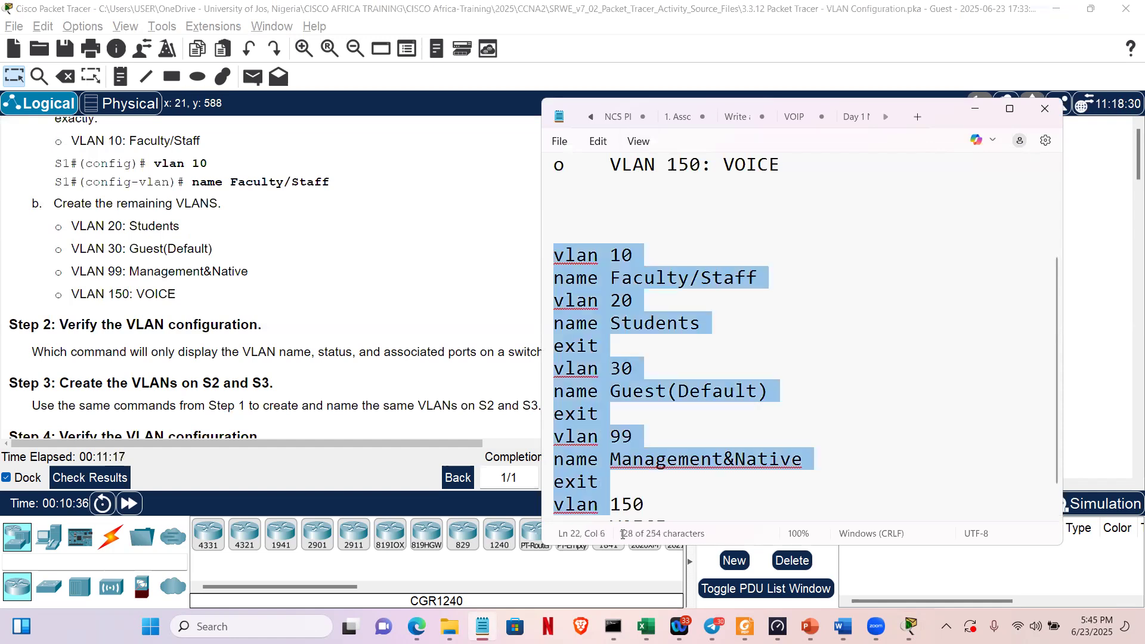
{"action": "key", "text": "shift+Down"}
{"action": "key", "text": "shift+Down"}
{"action": "key", "text": "ctrl+c"}
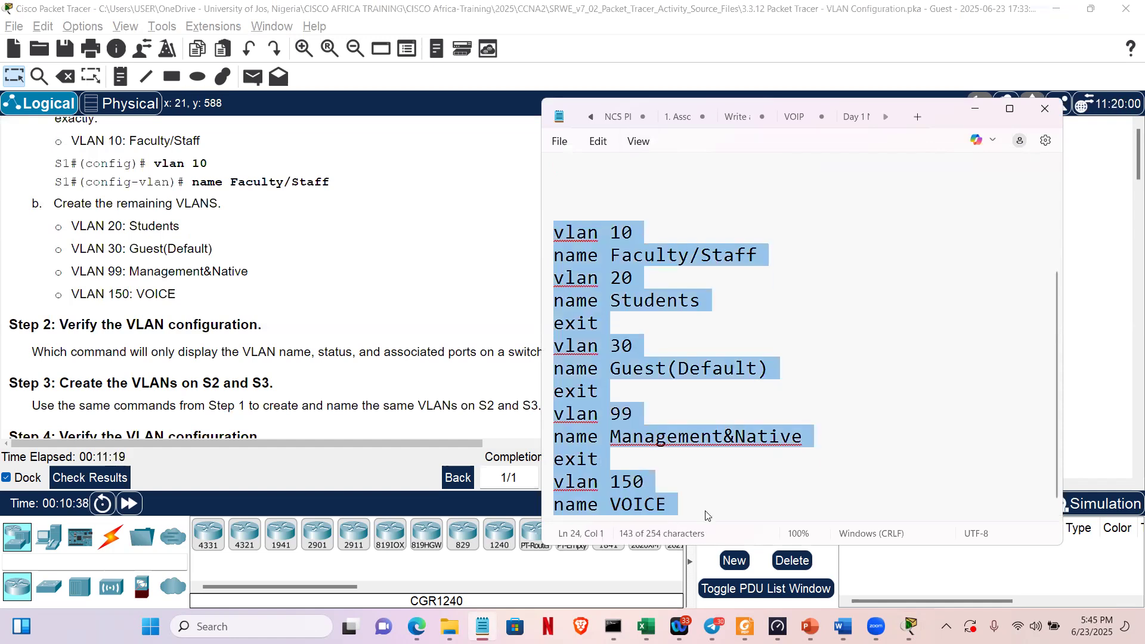
Switch to Packet Tracer, open S2's command line and enter global configuration mode with config t.
{"action": "mouse_move", "coordinate": [777, 626]}
{"action": "mouse_move", "coordinate": [910, 626]}
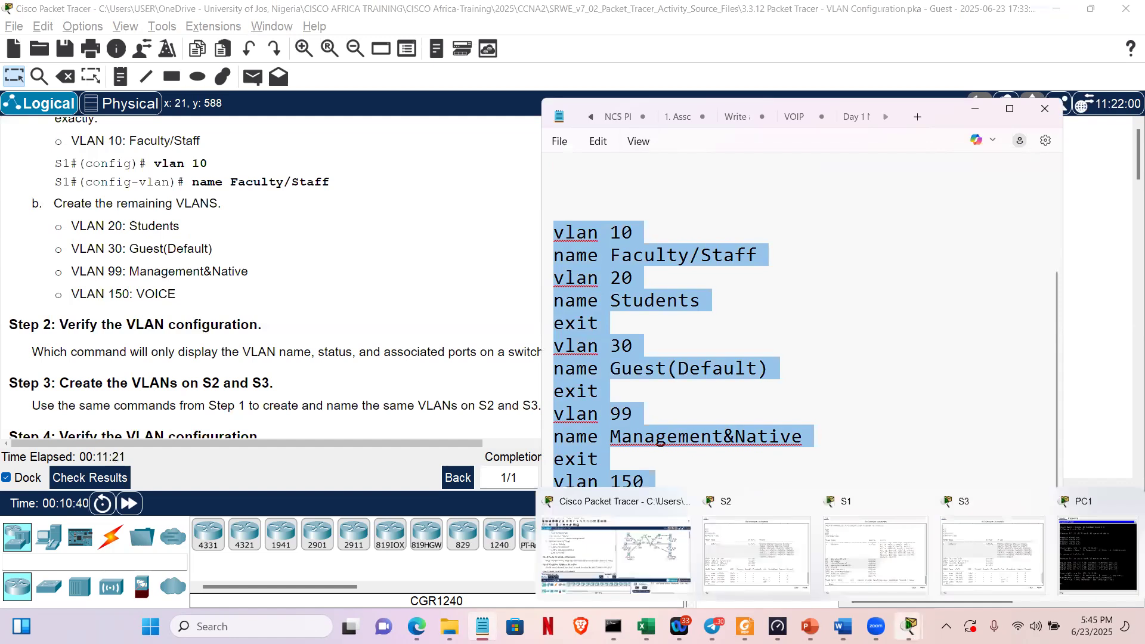
{"action": "left_click", "coordinate": [594, 540]}
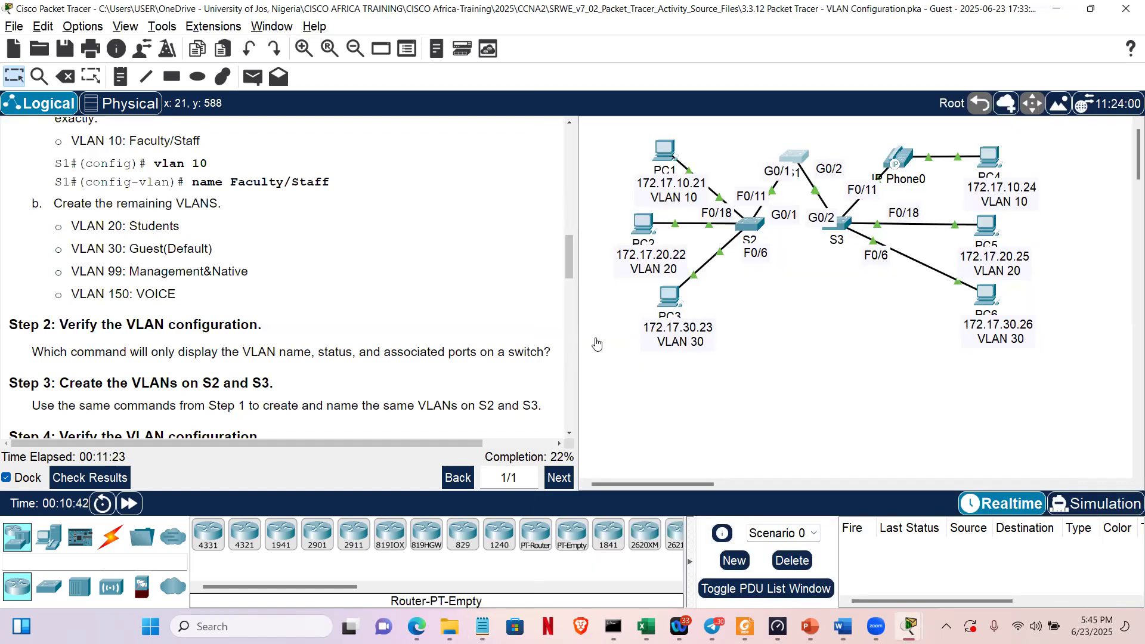
{"action": "left_click", "coordinate": [750, 228]}
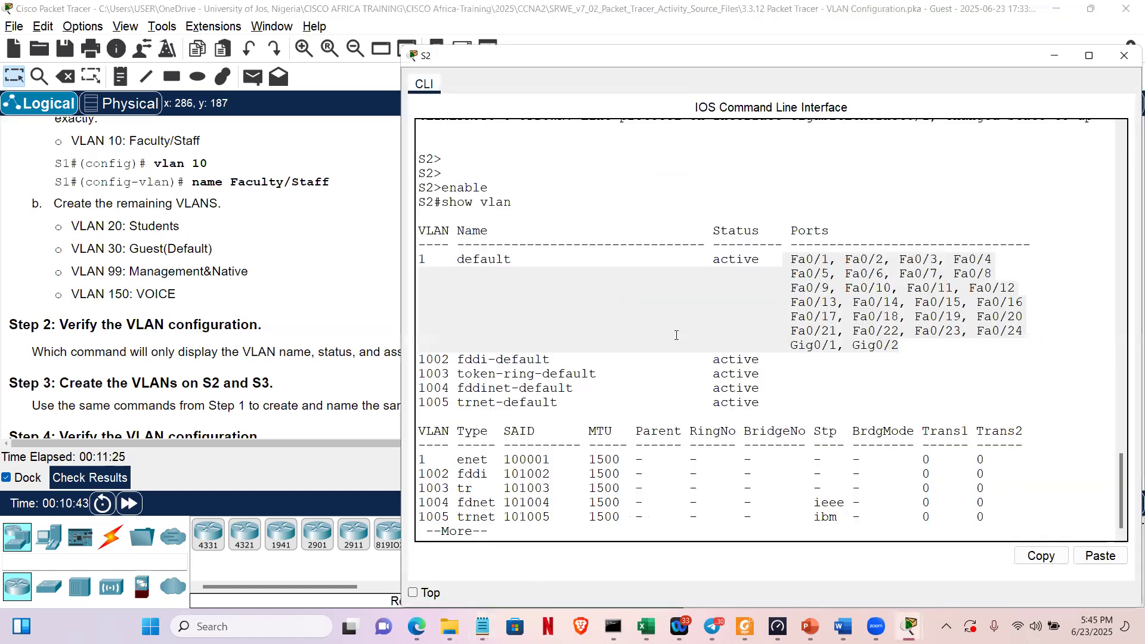
{"action": "key", "text": "space"}
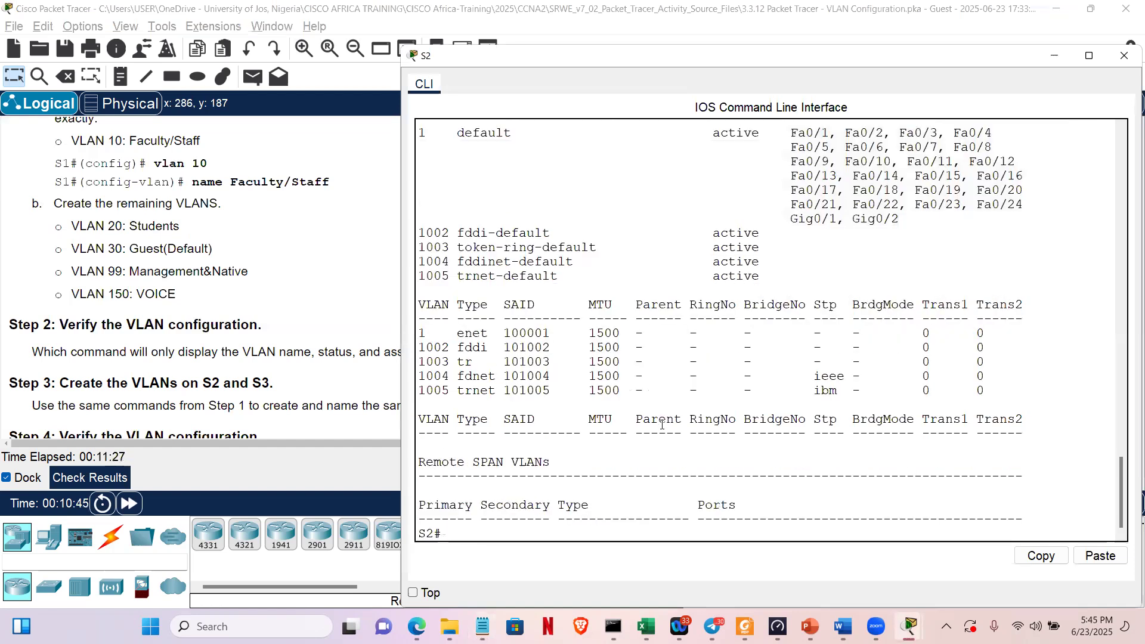
{"action": "type", "text": "config t"}
{"action": "key", "text": "Return"}
{"action": "key", "text": "Return"}
{"action": "key", "text": "Return"}
{"action": "key", "text": "Return"}
{"action": "key", "text": "Return"}
{"action": "key", "text": "Return"}
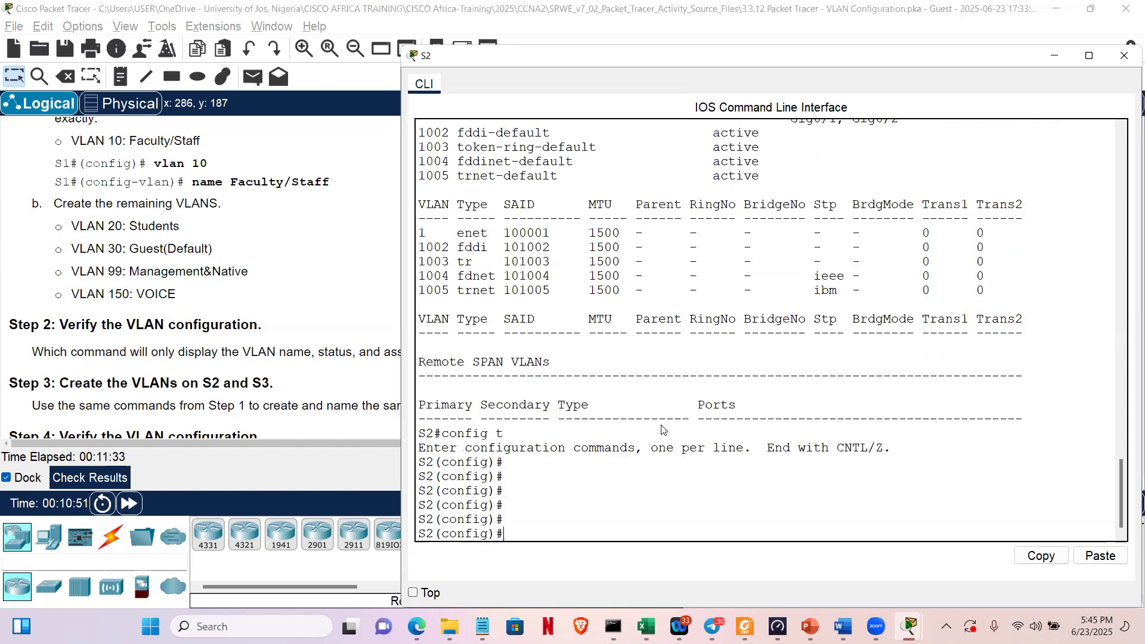
Paste the script into S2 to create and name VLANs 10, 20, 30, 99 and 150.
{"action": "right_click", "coordinate": [663, 428]}
{"action": "left_click", "coordinate": [696, 449]}
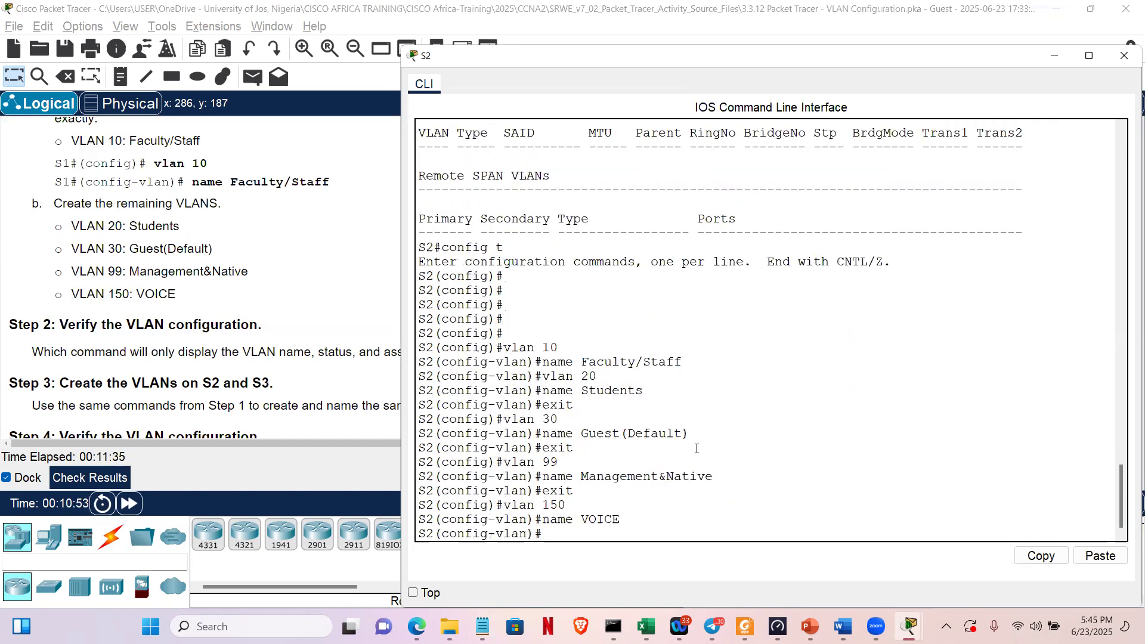
{"action": "key", "text": "Return"}
{"action": "key", "text": "Return"}
{"action": "key", "text": "Return"}
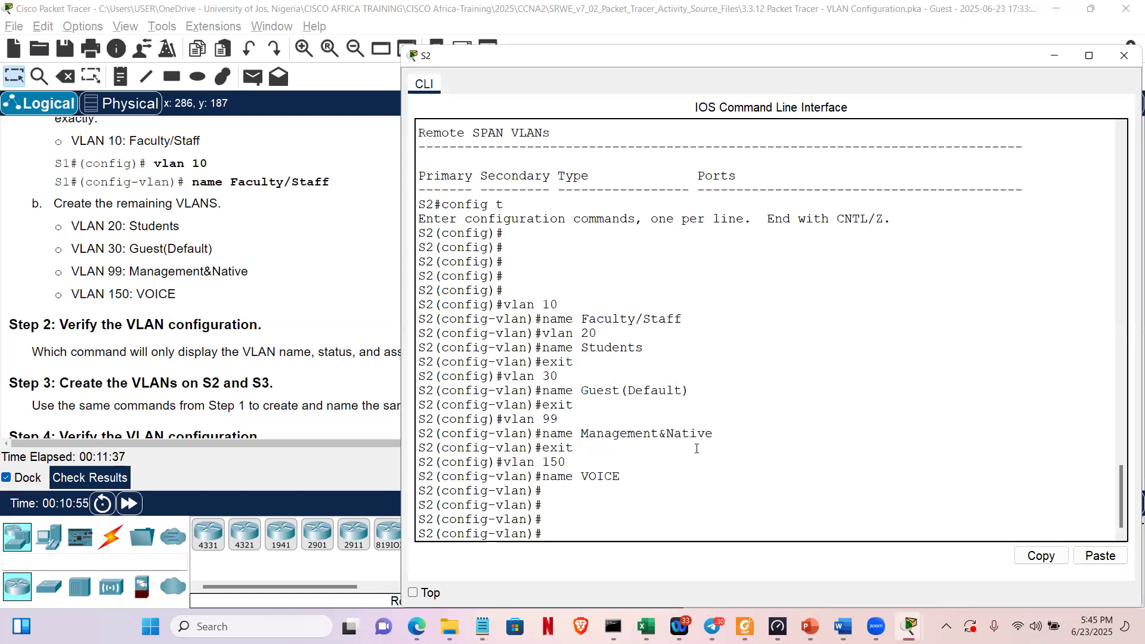
Open S3's command line from the topology, finish its pending VLAN listing and enter global configuration mode with config t.
{"action": "left_click", "coordinate": [338, 379]}
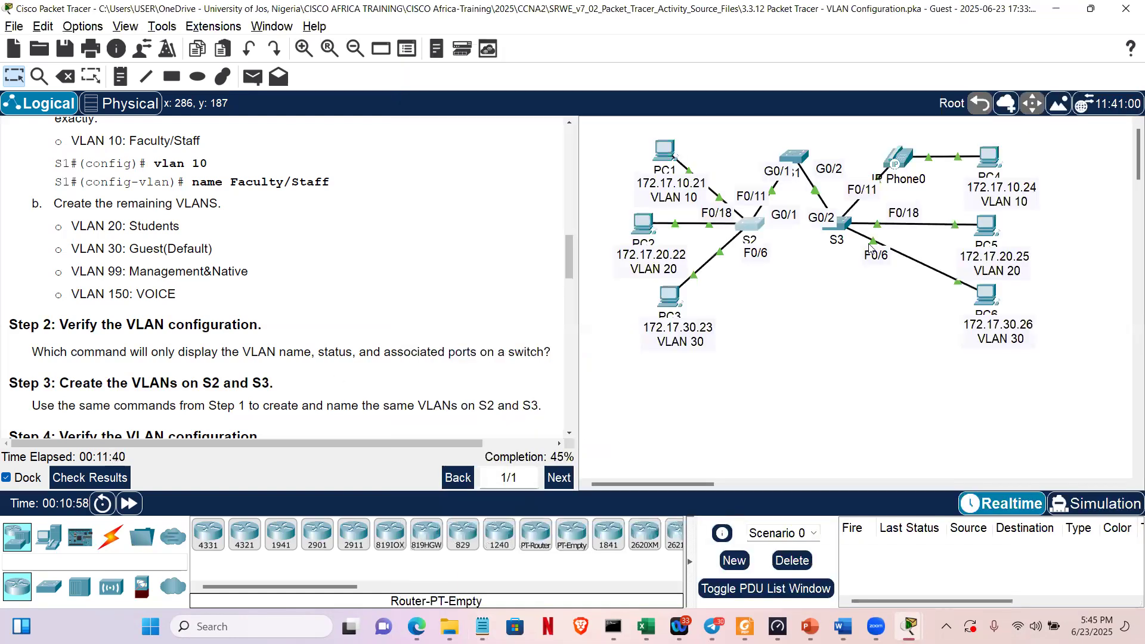
{"action": "left_click", "coordinate": [841, 223]}
{"action": "key", "text": "space"}
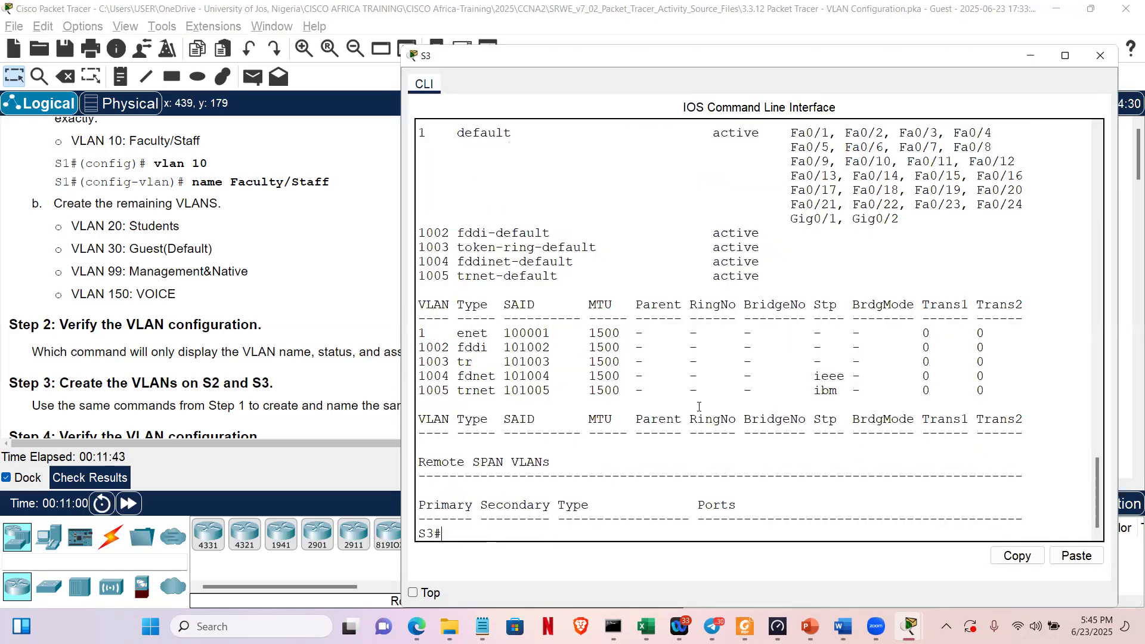
{"action": "type", "text": "config t"}
{"action": "key", "text": "Return"}
{"action": "key", "text": "Return"}
{"action": "key", "text": "Return"}
{"action": "key", "text": "Return"}
{"action": "key", "text": "Return"}
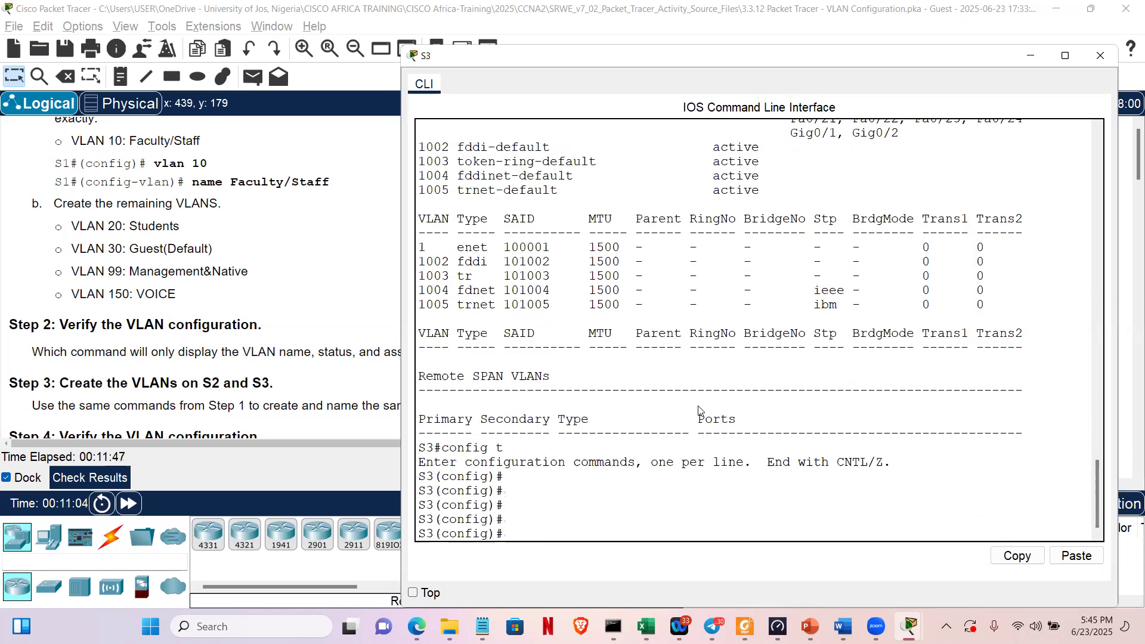
Paste the script into S3 to create and name VLANs 10, 20, 30, 99 and 150.
{"action": "right_click", "coordinate": [698, 408]}
{"action": "left_click", "coordinate": [736, 433]}
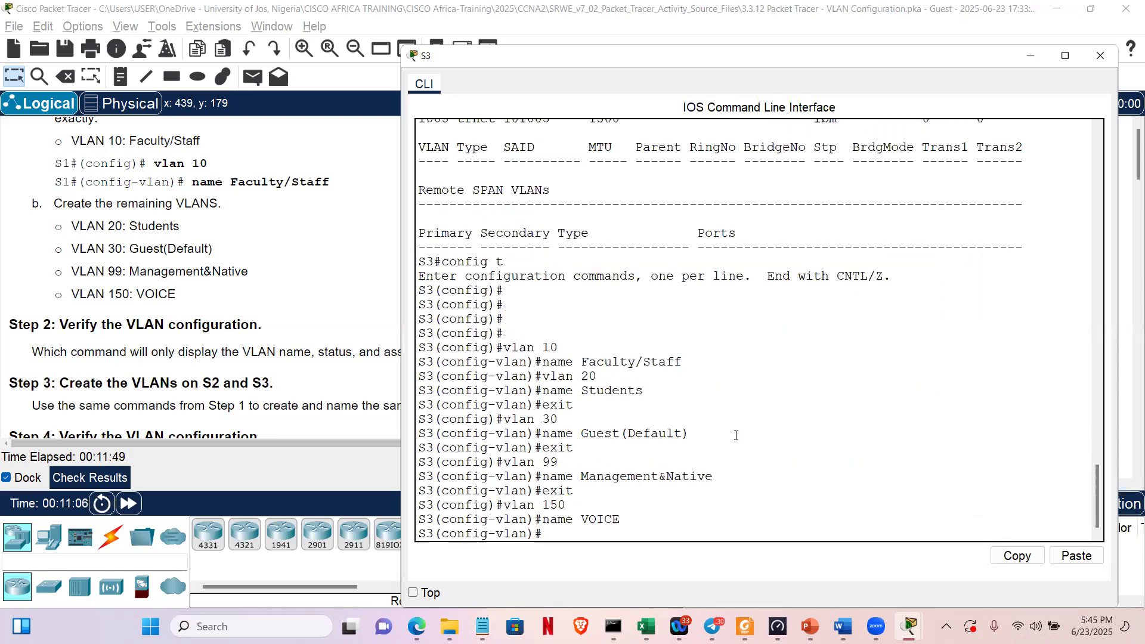
{"action": "key", "text": "Return"}
{"action": "key", "text": "Return"}
{"action": "key", "text": "Return"}
{"action": "key", "text": "Return"}
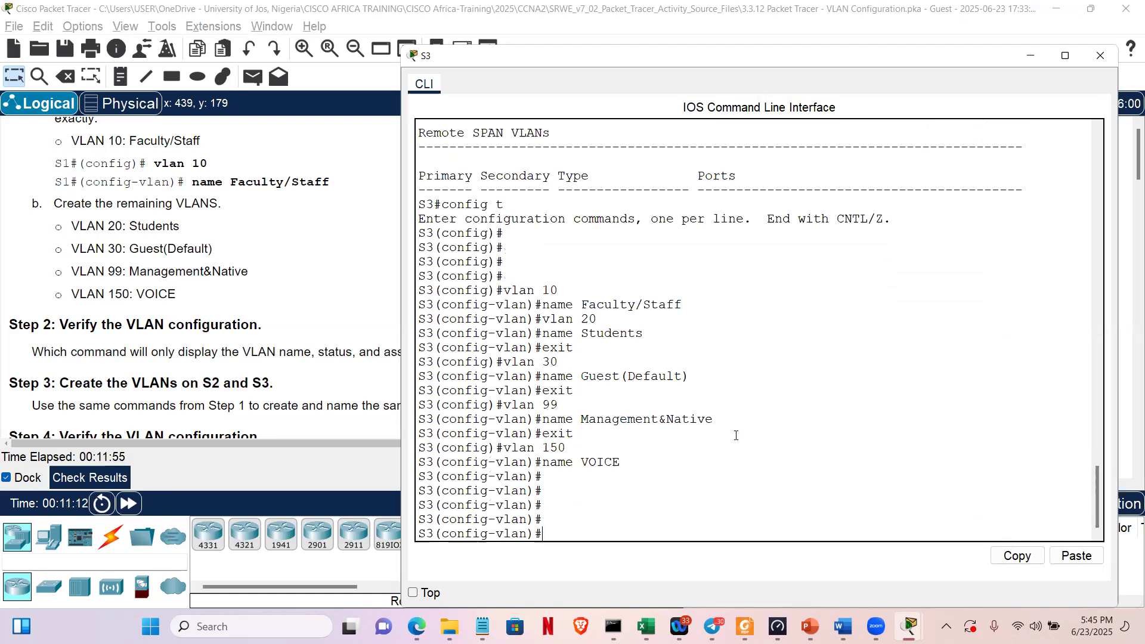
End configuration mode on S3 to return to the privileged EXEC prompt.
{"action": "type", "text": "end"}
{"action": "key", "text": "Return"}
{"action": "key", "text": "Return"}
{"action": "key", "text": "Return"}
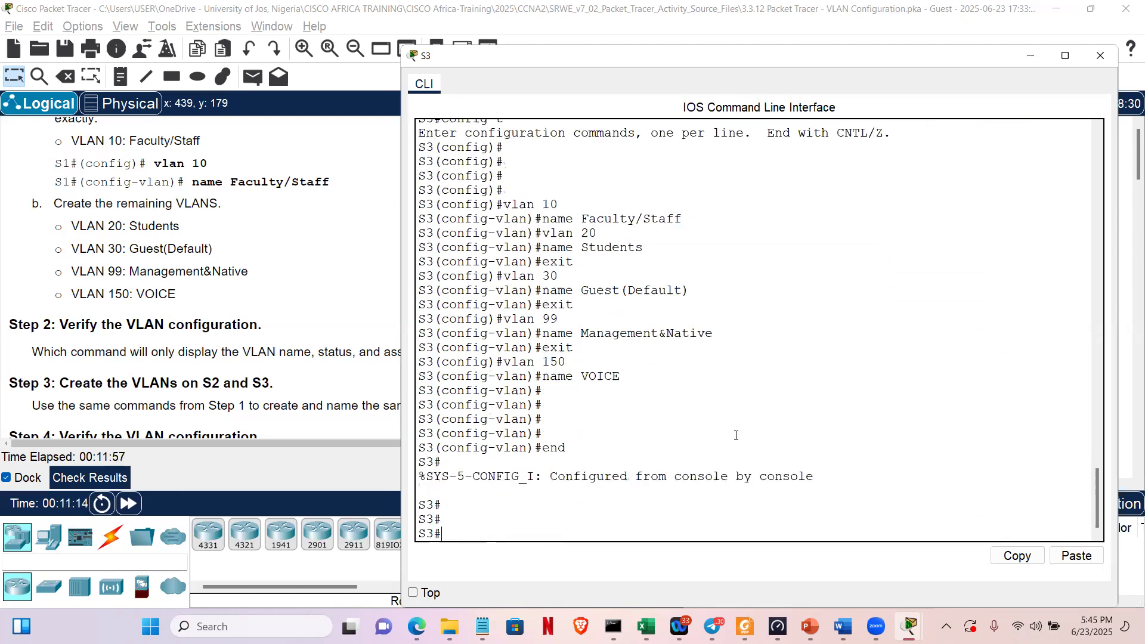
Display S3's VLAN table with sh vlan and highlight the entries for VLANs 10, 20, 30, 99 and 150.
{"action": "key", "text": "Return"}
{"action": "key", "text": "Return"}
{"action": "key", "text": "Return"}
{"action": "type", "text": "sh"}
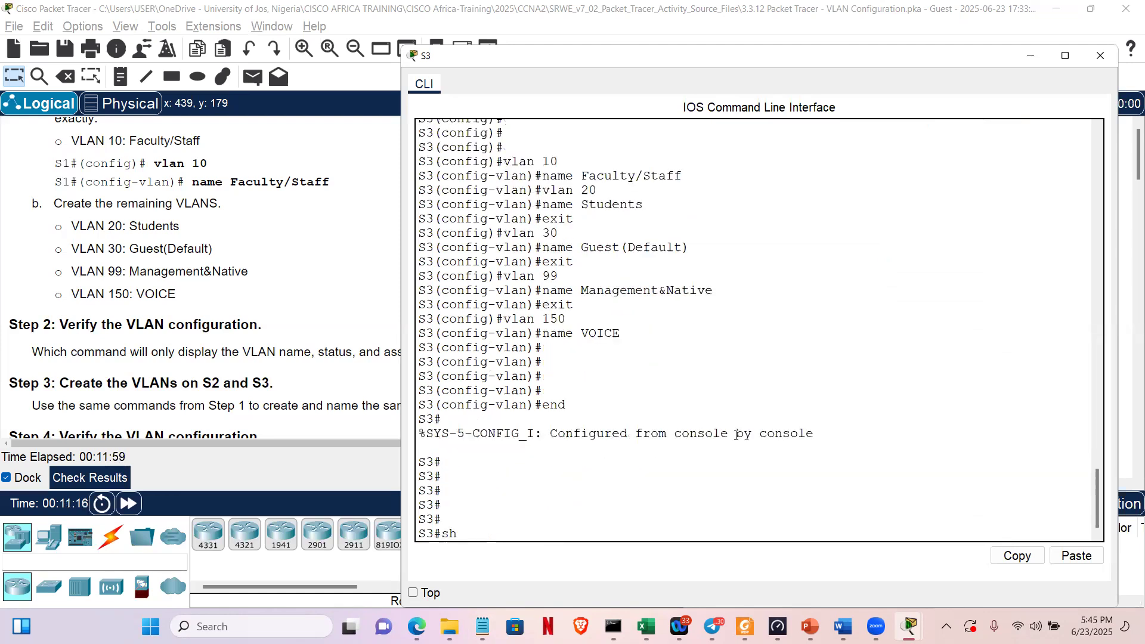
{"action": "type", "text": " vlan"}
{"action": "key", "text": "Return"}
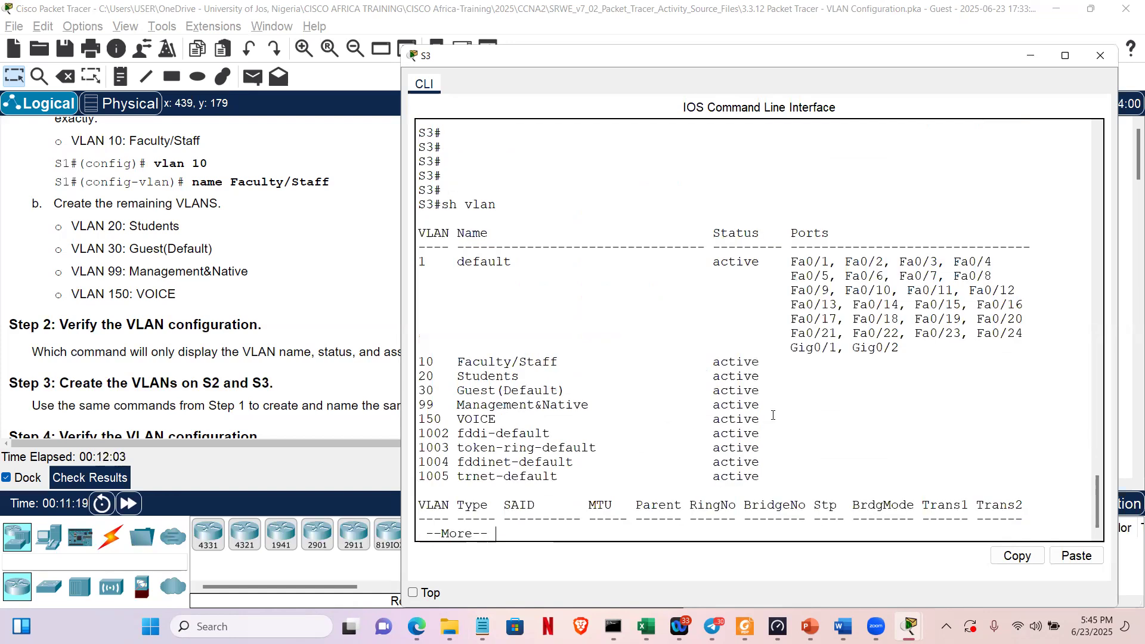
{"action": "left_click_drag", "start_coordinate": [774, 418], "coordinate": [406, 359]}
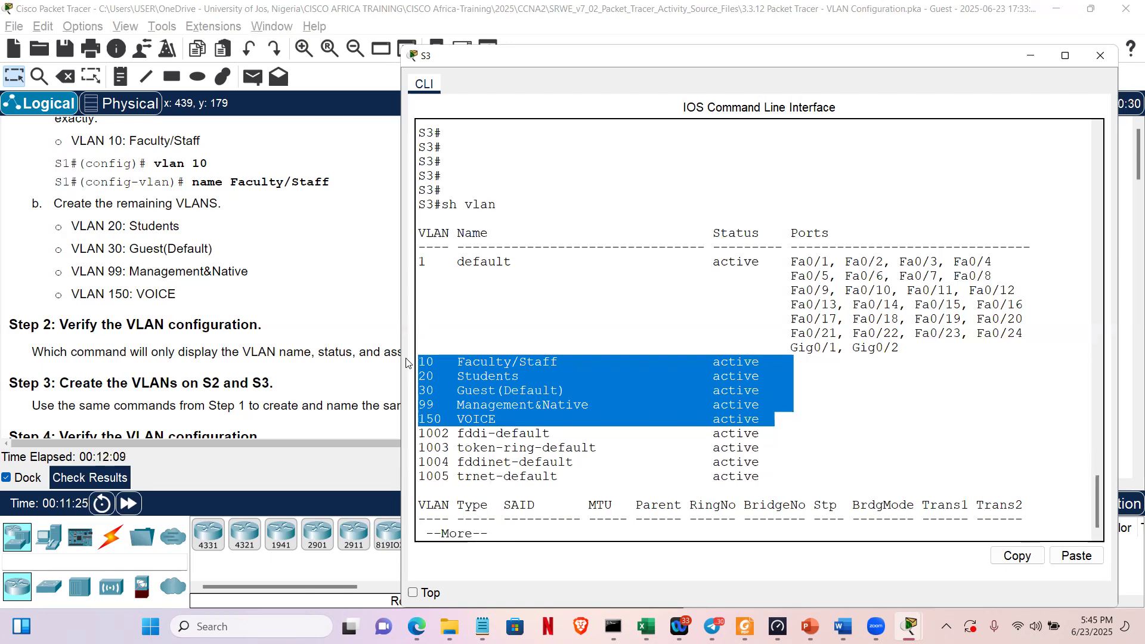
Review Part 3, Step 1 of the activity instructions for the VLAN 10 port assignment and commands on S2.
{"action": "left_click", "coordinate": [229, 338]}
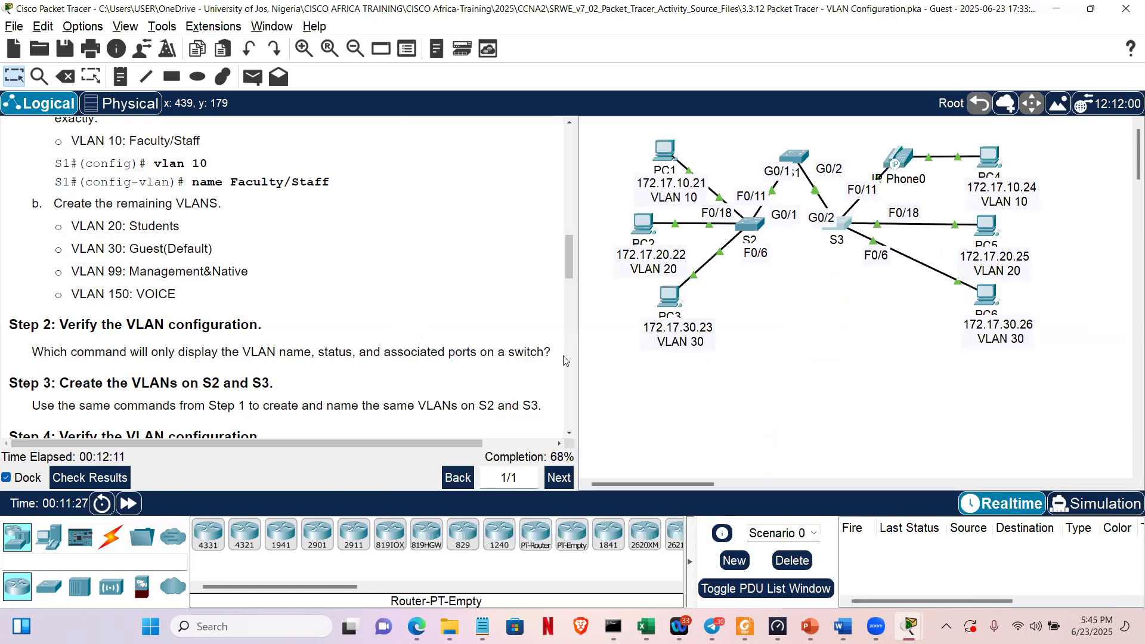
{"action": "left_click_drag", "start_coordinate": [570, 252], "coordinate": [566, 285]}
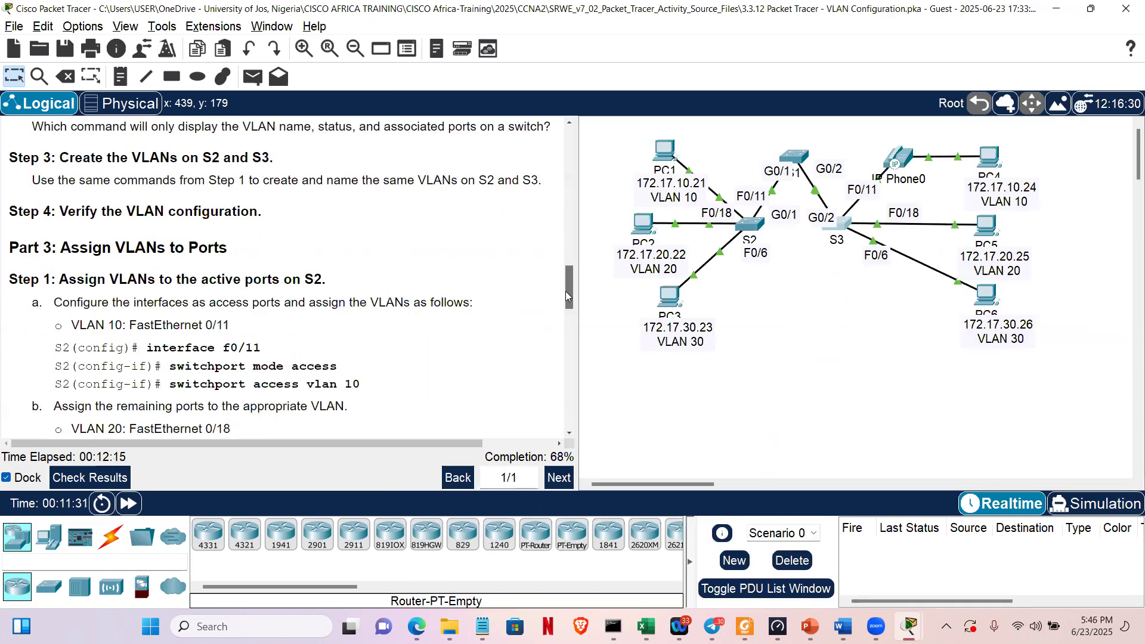
{"action": "scroll", "coordinate": [566, 291], "scroll_direction": "down", "scroll_amount": 2}
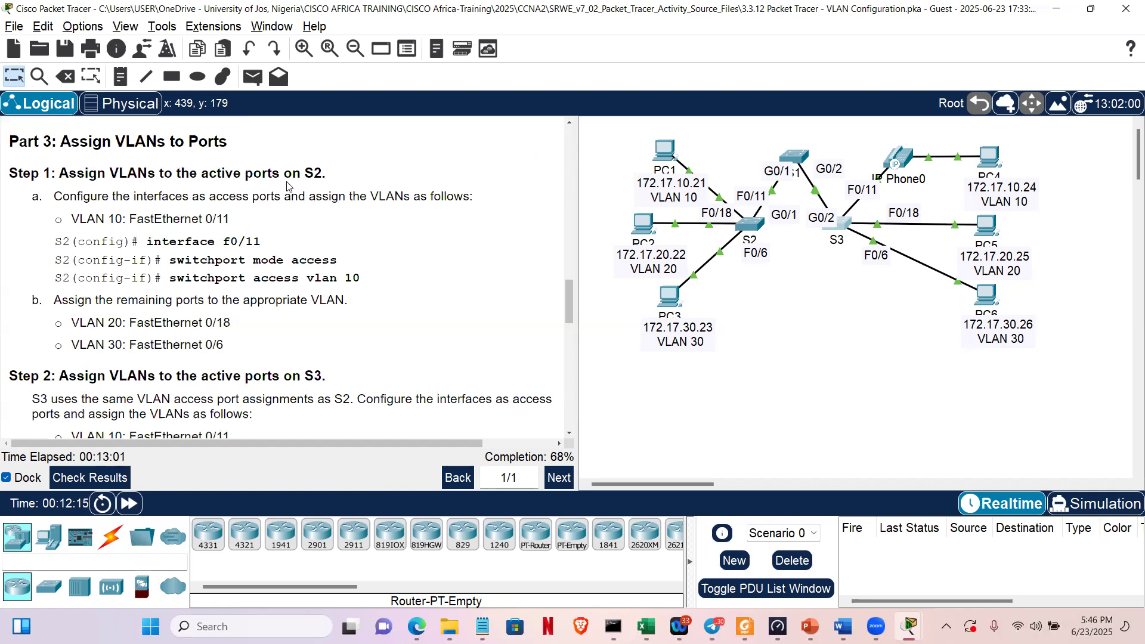
{"action": "left_click_drag", "start_coordinate": [54, 242], "coordinate": [261, 261]}
{"action": "left_click_drag", "start_coordinate": [394, 284], "coordinate": [393, 284]}
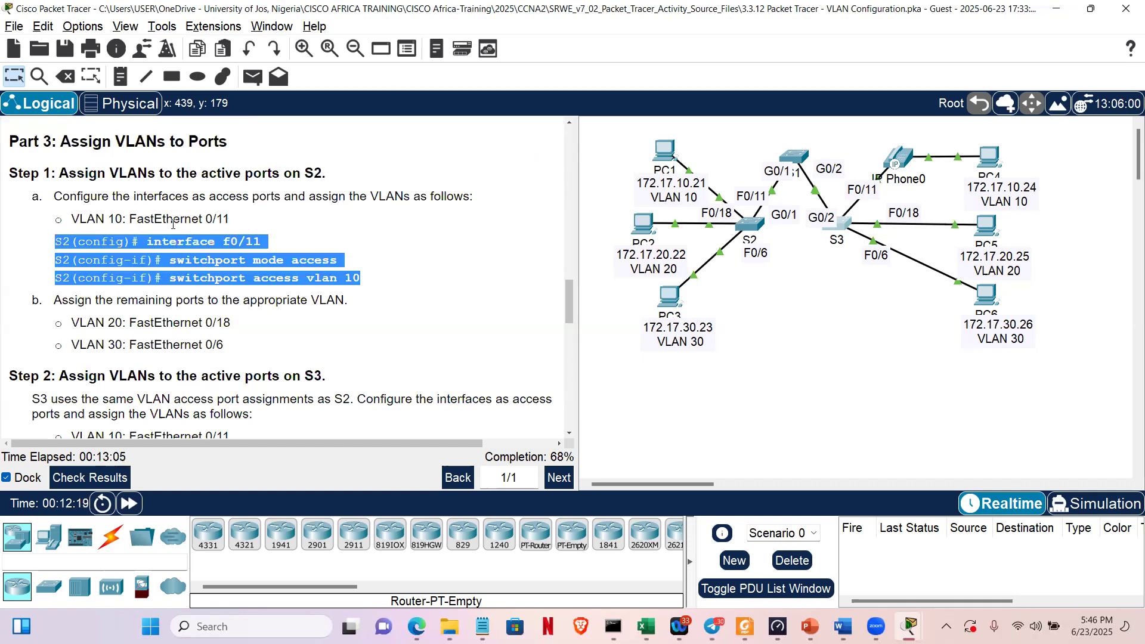
{"action": "left_click", "coordinate": [141, 219]}
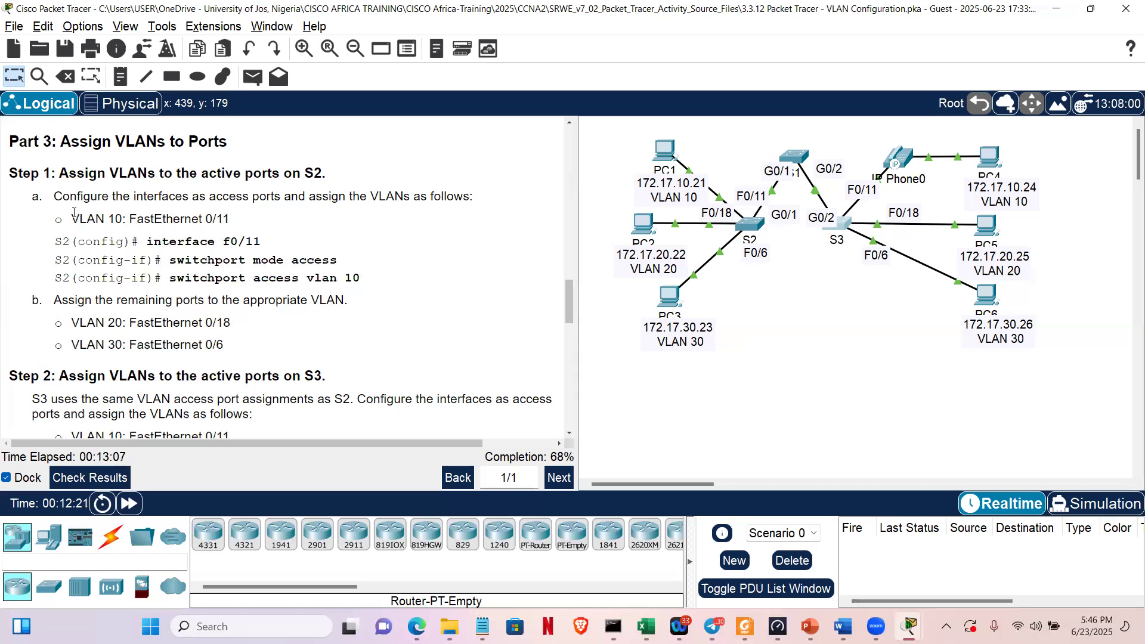
{"action": "left_click_drag", "start_coordinate": [71, 219], "coordinate": [259, 220]}
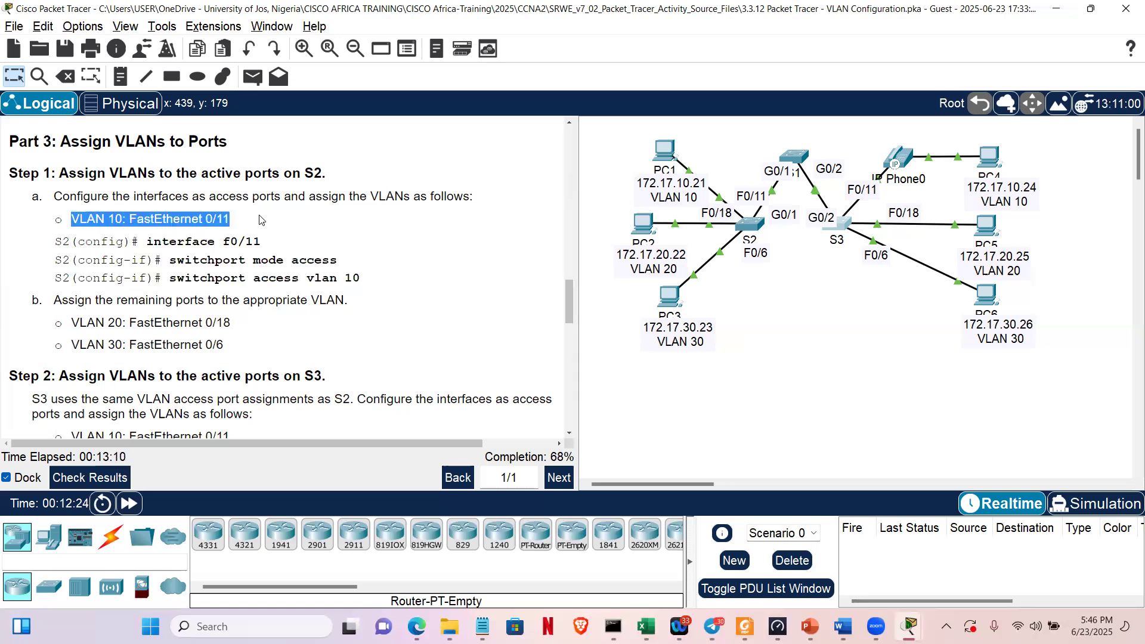
Open S2's command line from the topology and exit VLAN configuration to return to global configuration mode.
{"action": "left_click", "coordinate": [753, 225]}
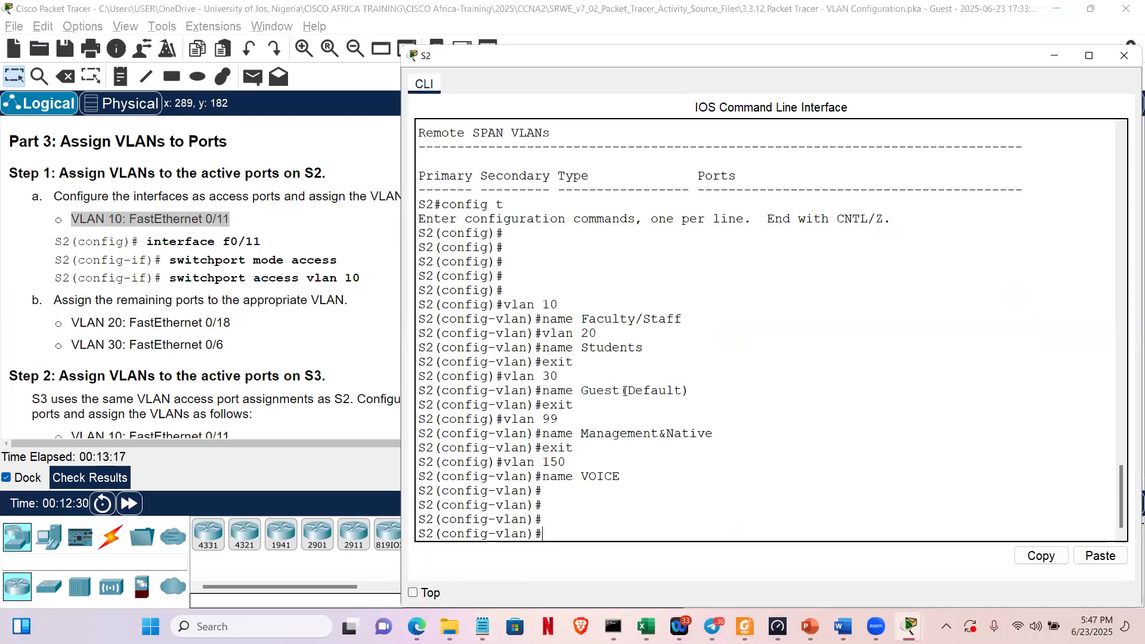
{"action": "type", "text": "e"}
{"action": "type", "text": "n"}
{"action": "key", "text": "BackSpace"}
{"action": "type", "text": "xit"}
{"action": "key", "text": "Return"}
{"action": "key", "text": "Return"}
{"action": "key", "text": "Return"}
{"action": "key", "text": "Return"}
{"action": "key", "text": "Return"}
{"action": "key", "text": "Return"}
{"action": "key", "text": "Return"}
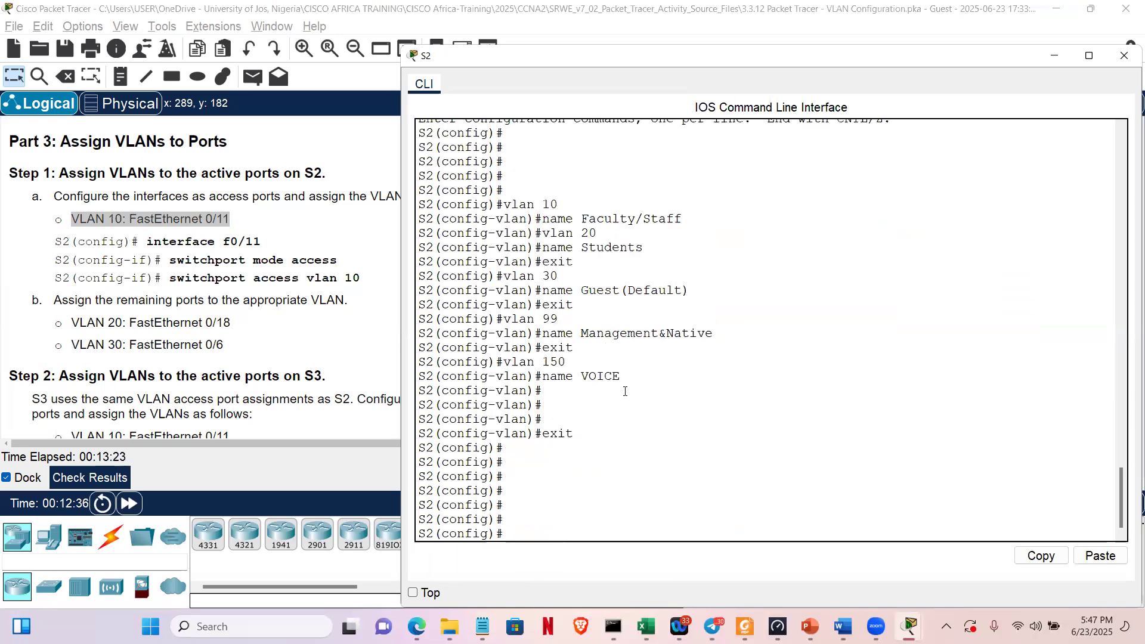
{"action": "key", "text": "Return"}
{"action": "key", "text": "Return"}
Enter interface f0/11 on S2 and set it to access mode with switchport mode access.
{"action": "type", "text": "int f"}
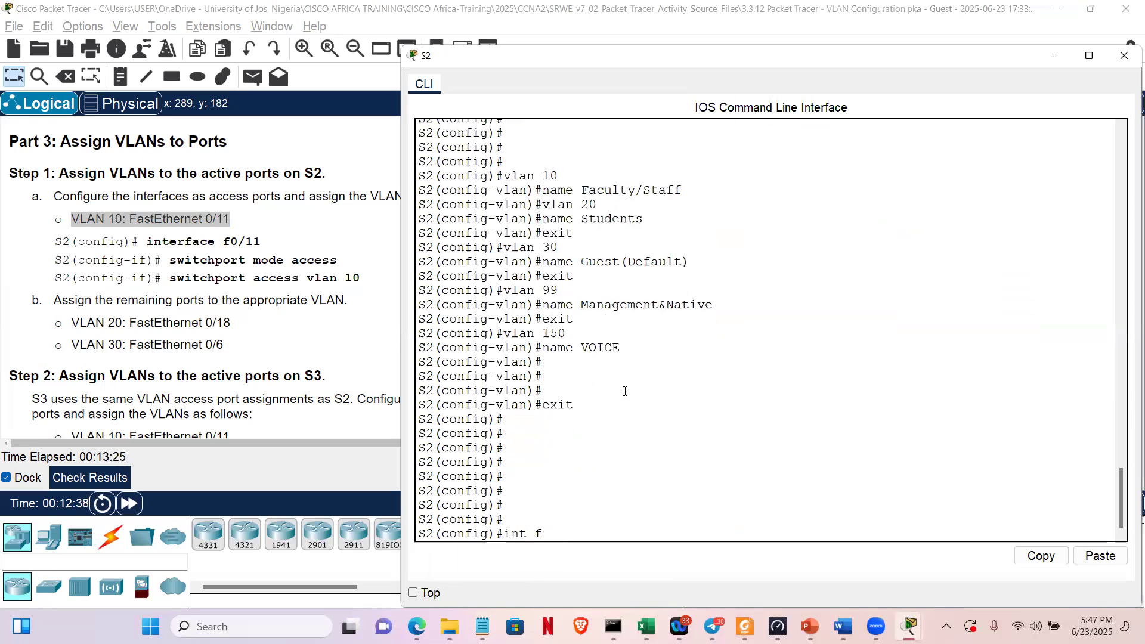
{"action": "type", "text": "0/11"}
{"action": "key", "text": "Return"}
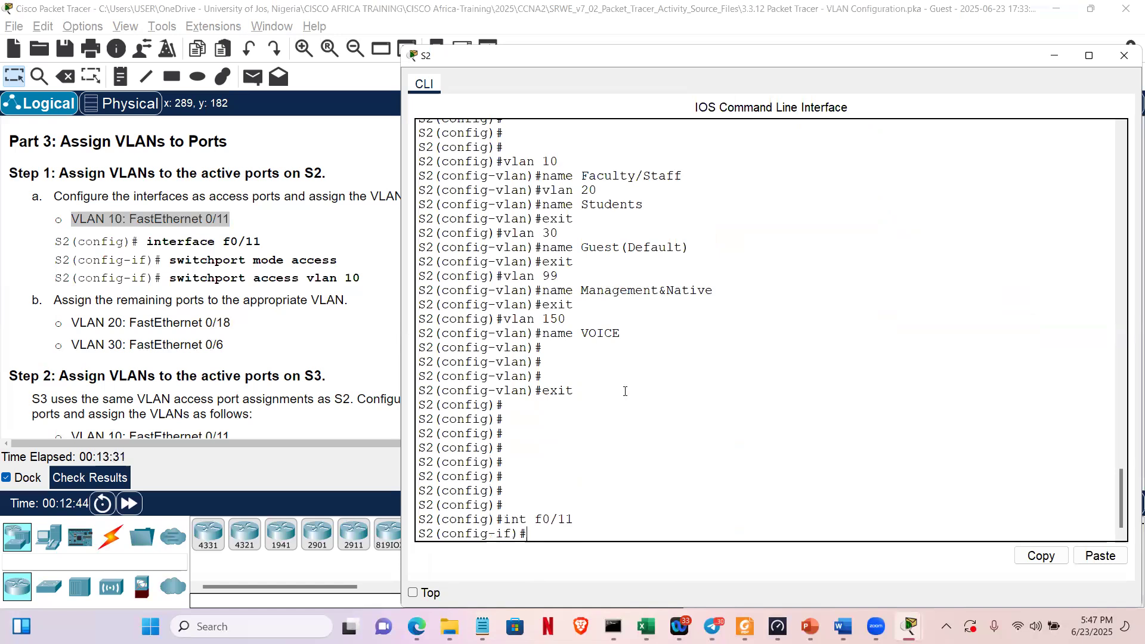
{"action": "type", "text": "swit"}
{"action": "key", "text": "Tab"}
{"action": "type", "text": "mode access"}
{"action": "key", "text": "Return"}
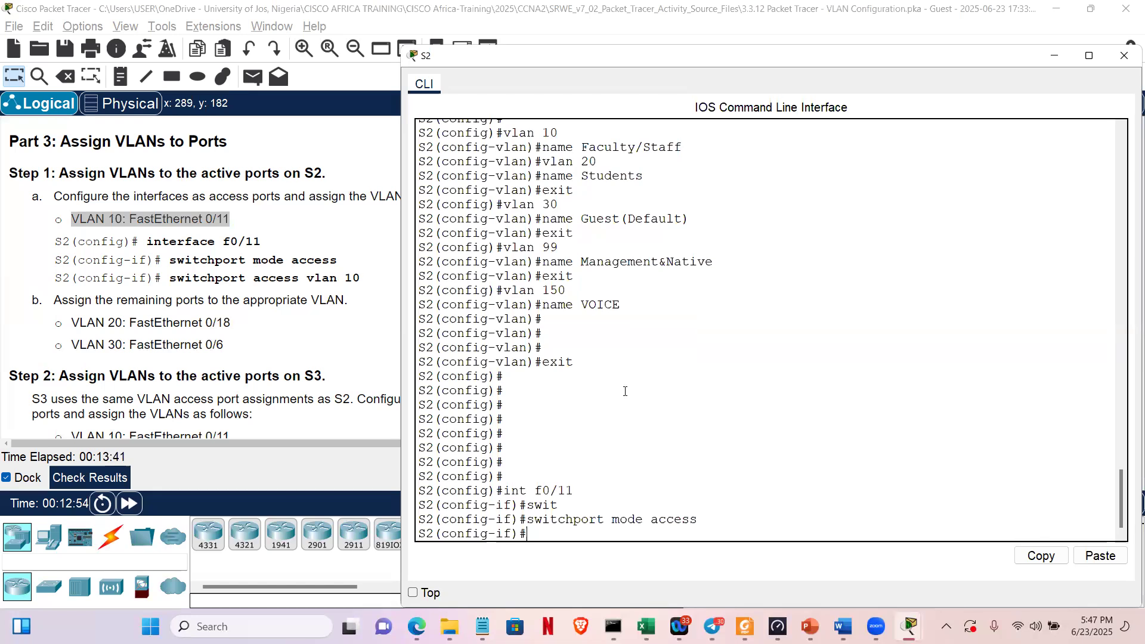
Assign S2's interface f0/11 to VLAN 10 with switchport access vlan 10.
{"action": "type", "text": "swit"}
{"action": "key", "text": "Tab"}
{"action": "type", "text": "acc"}
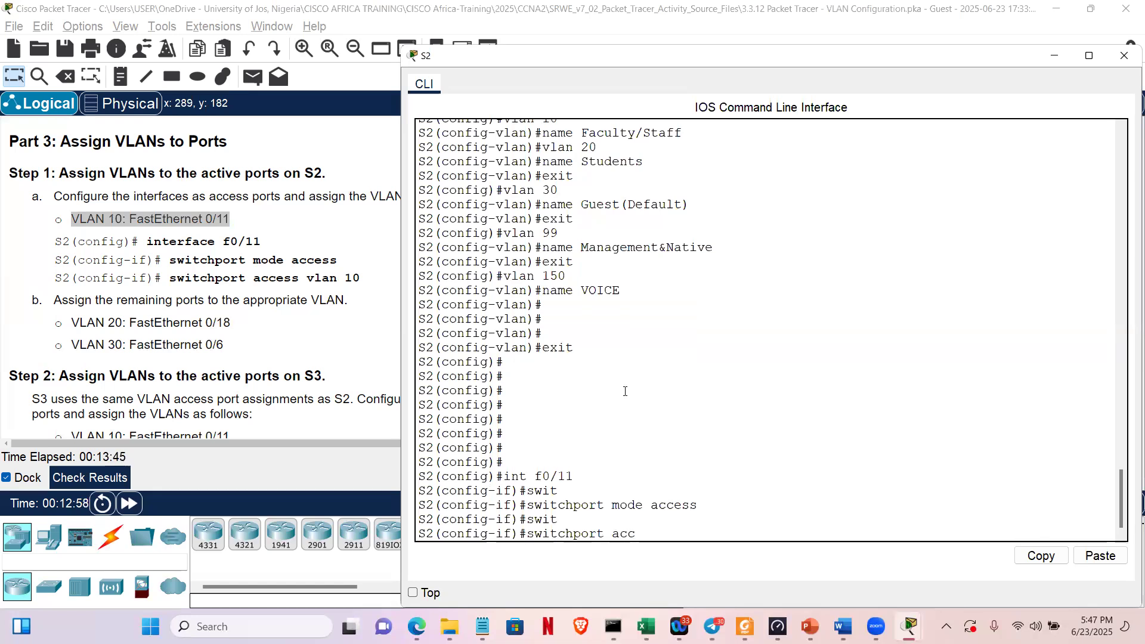
{"action": "type", "text": "e"}
{"action": "key", "text": "Tab"}
{"action": "type", "text": "vlan 10"}
{"action": "key", "text": "Return"}
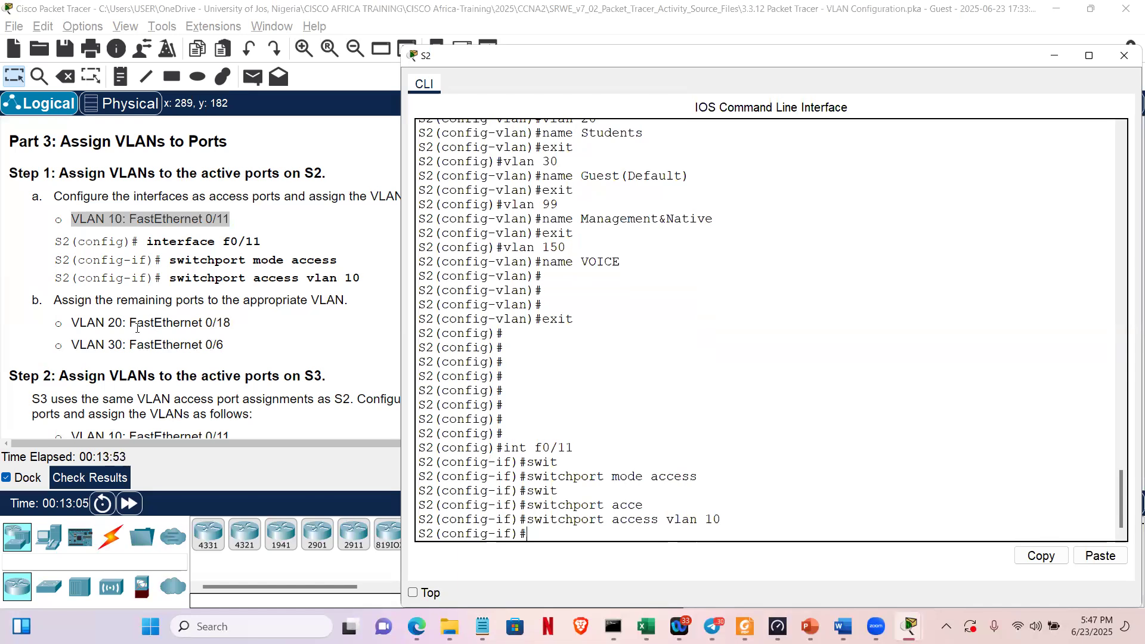
Highlight the remaining S2 port assignments in the instructions, then switch to Notepad and clear all the old VLAN text.
{"action": "left_click_drag", "start_coordinate": [78, 323], "coordinate": [63, 322]}
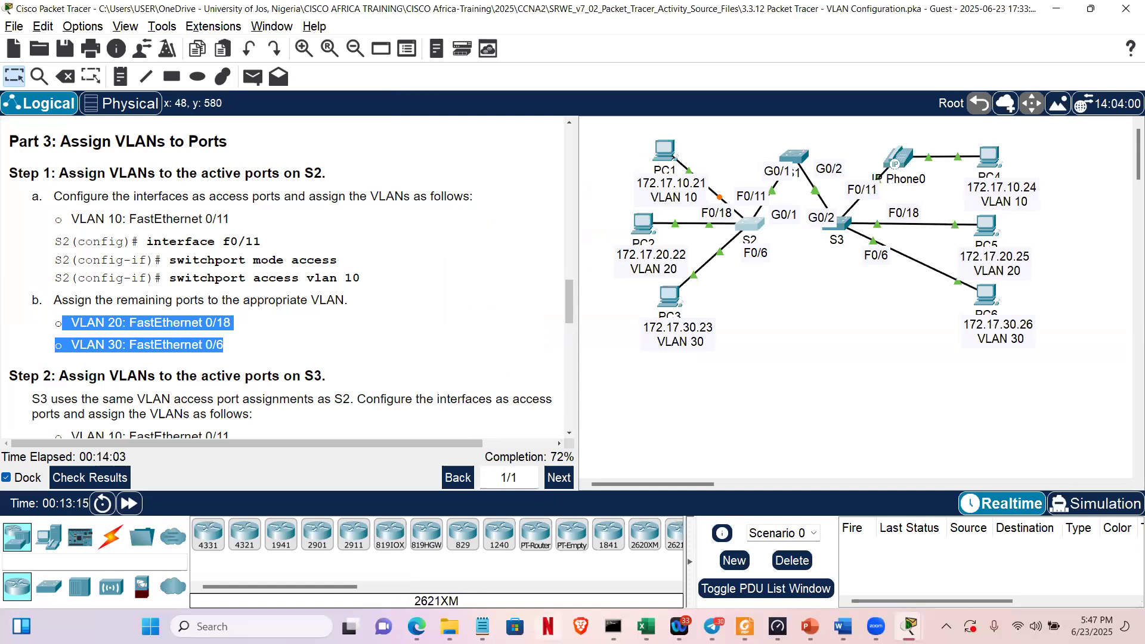
{"action": "mouse_move", "coordinate": [482, 627]}
{"action": "left_click", "coordinate": [483, 573]}
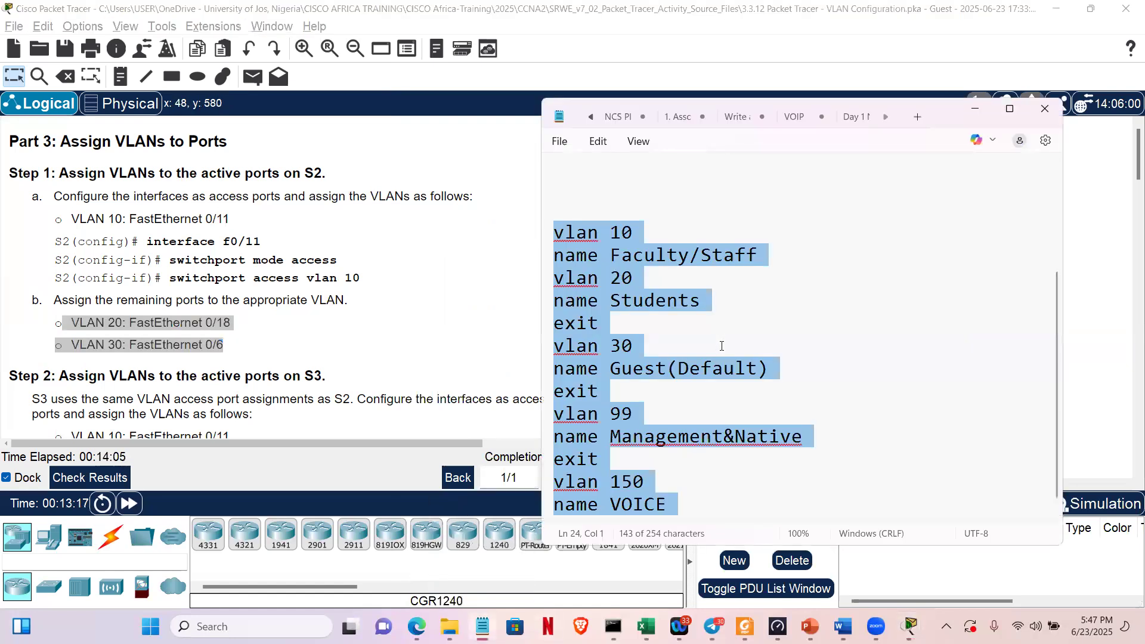
{"action": "key", "text": "ctrl+x"}
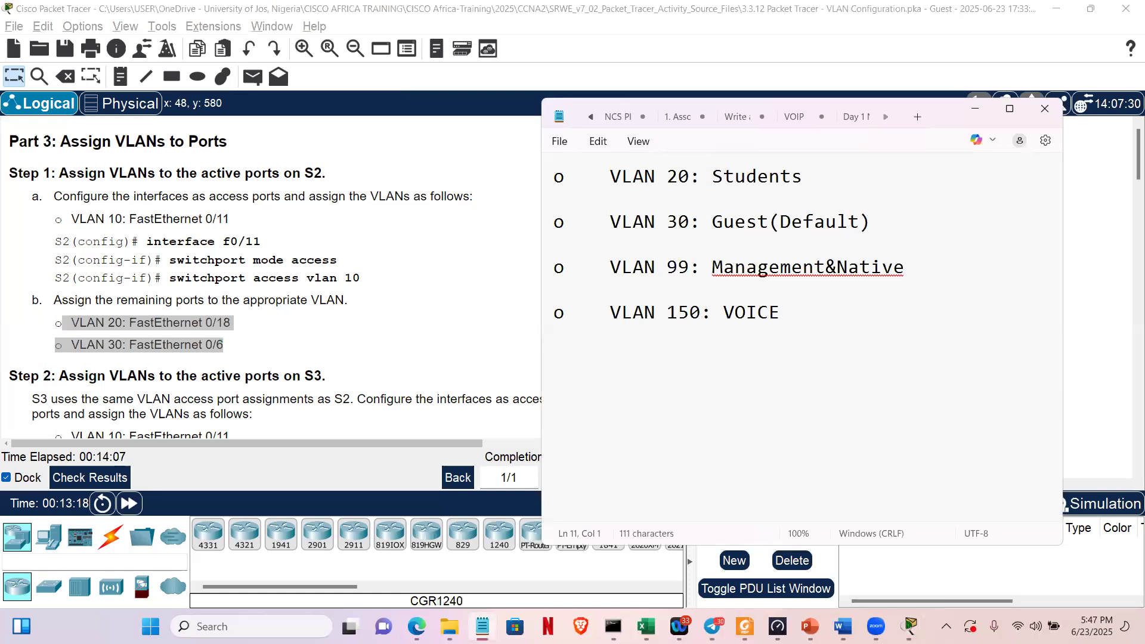
{"action": "key", "text": "ctrl+a"}
{"action": "key", "text": "Delete"}
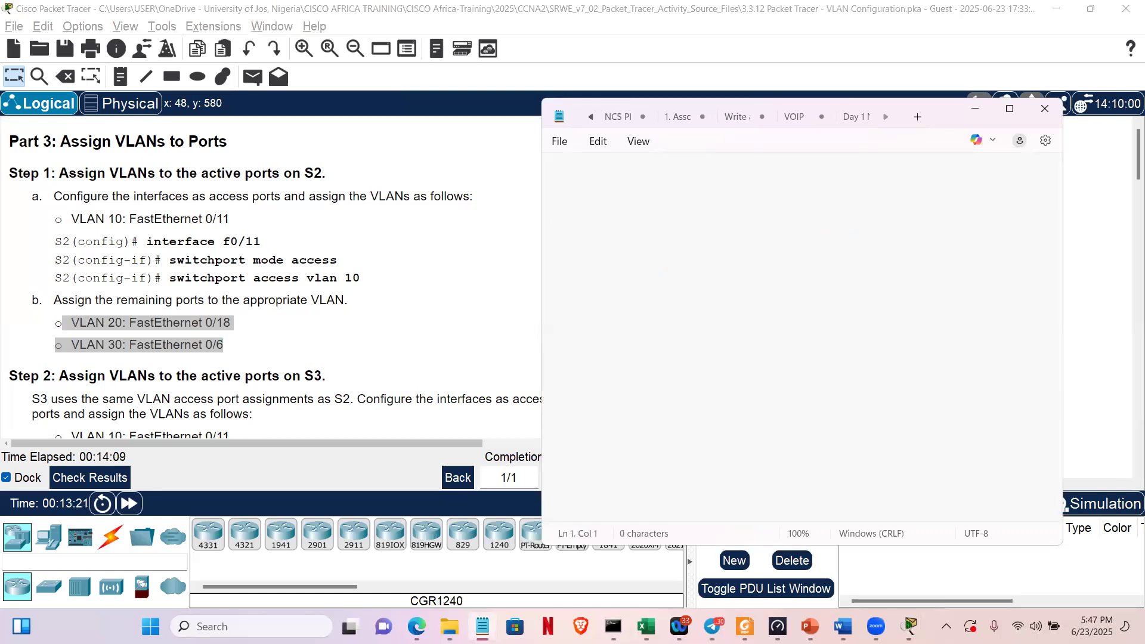
Write script lines that set int f0/18 to switchport mode access and switchport access vlan 20, ending with exit.
{"action": "type", "text": "int f0/18"}
{"action": "key", "text": "Return"}
{"action": "type", "text": "switchpor"}
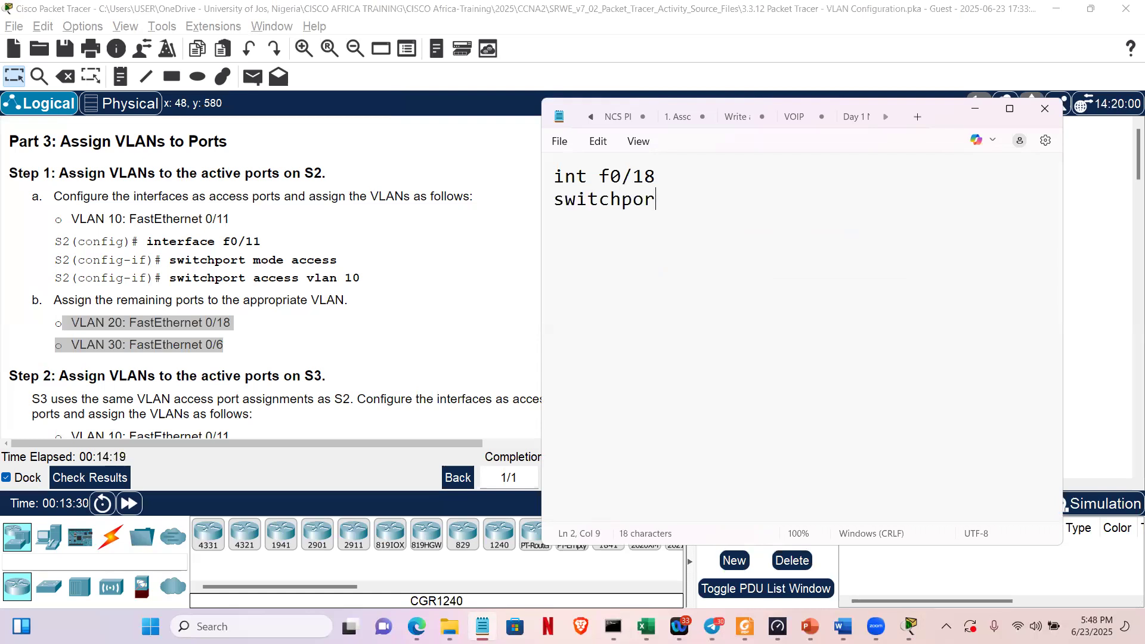
{"action": "type", "text": "t mode"}
{"action": "type", "text": " acces"}
{"action": "type", "text": "s"}
{"action": "key", "text": "Return"}
{"action": "type", "text": "switchport "}
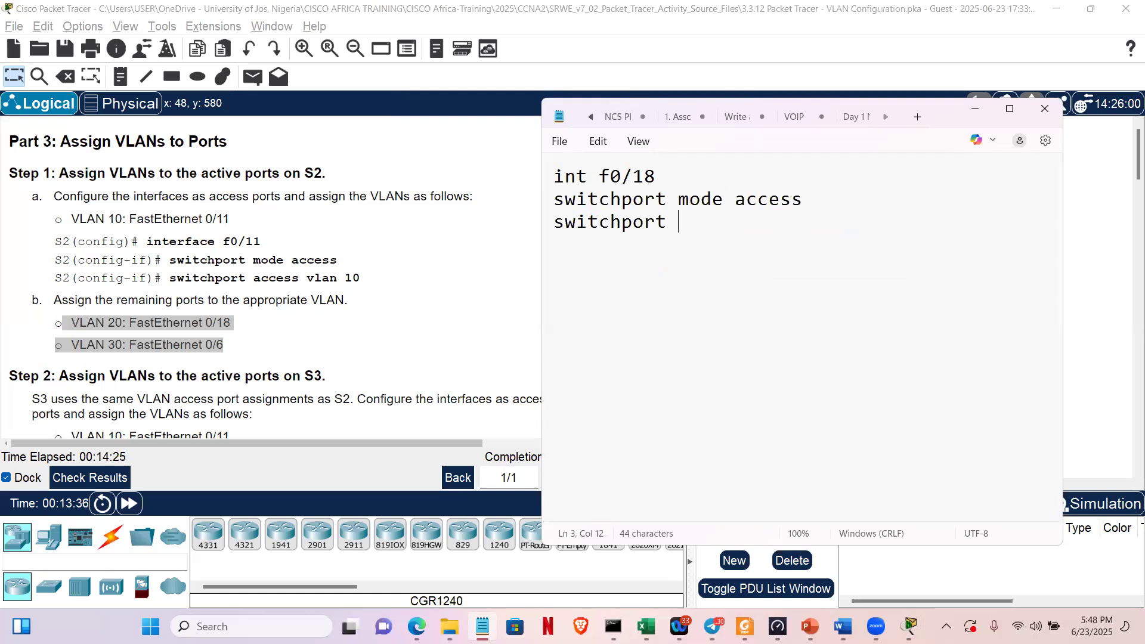
{"action": "type", "text": "access vlan "}
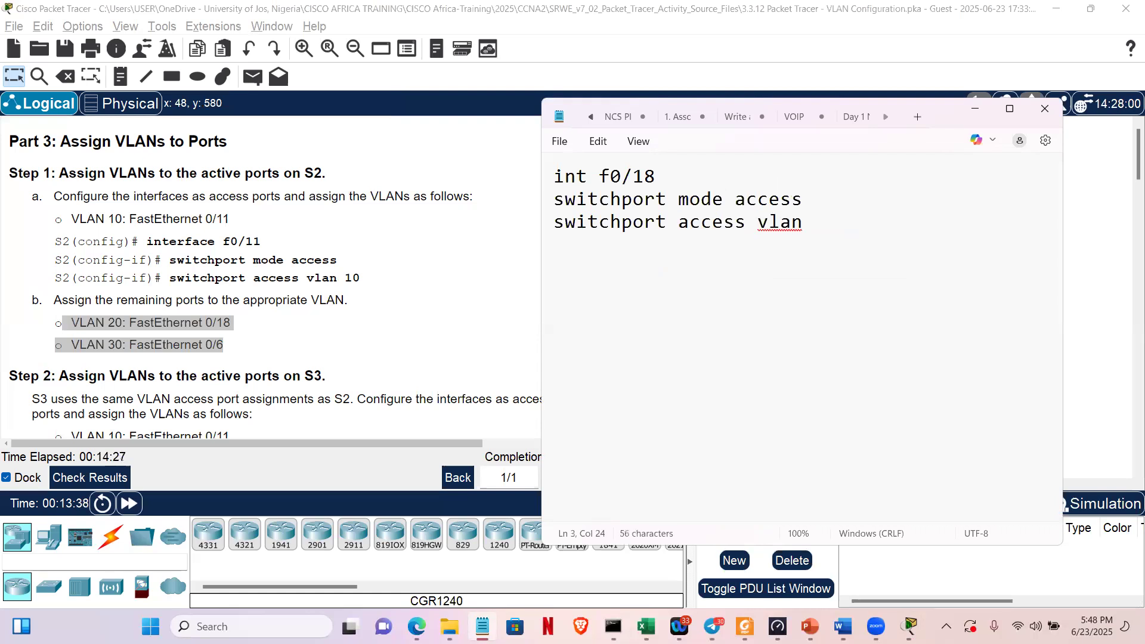
{"action": "type", "text": "20"}
{"action": "key", "text": "Return"}
{"action": "type", "text": "exit"}
{"action": "key", "text": "Return"}
Add script lines that set int f0/6 to switchport mode access and switchport access vlan 30, ending with exit.
{"action": "type", "text": "int "}
{"action": "type", "text": "f"}
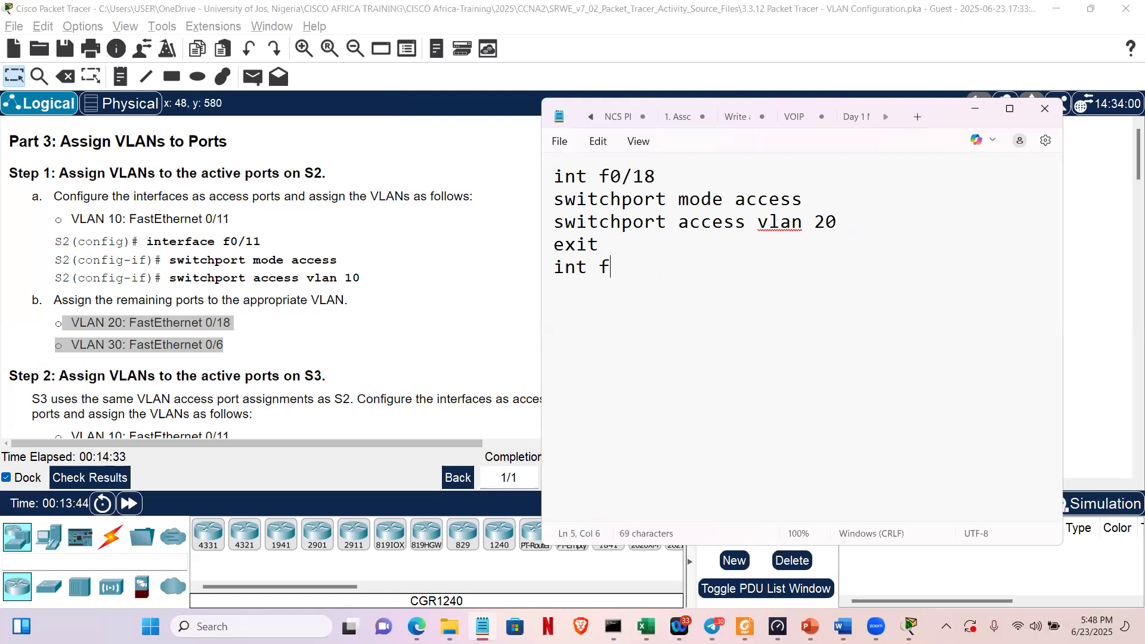
{"action": "type", "text": "0/6"}
{"action": "key", "text": "Return"}
{"action": "type", "text": "switchport mode access"}
{"action": "key", "text": "Return"}
{"action": "type", "text": "sw"}
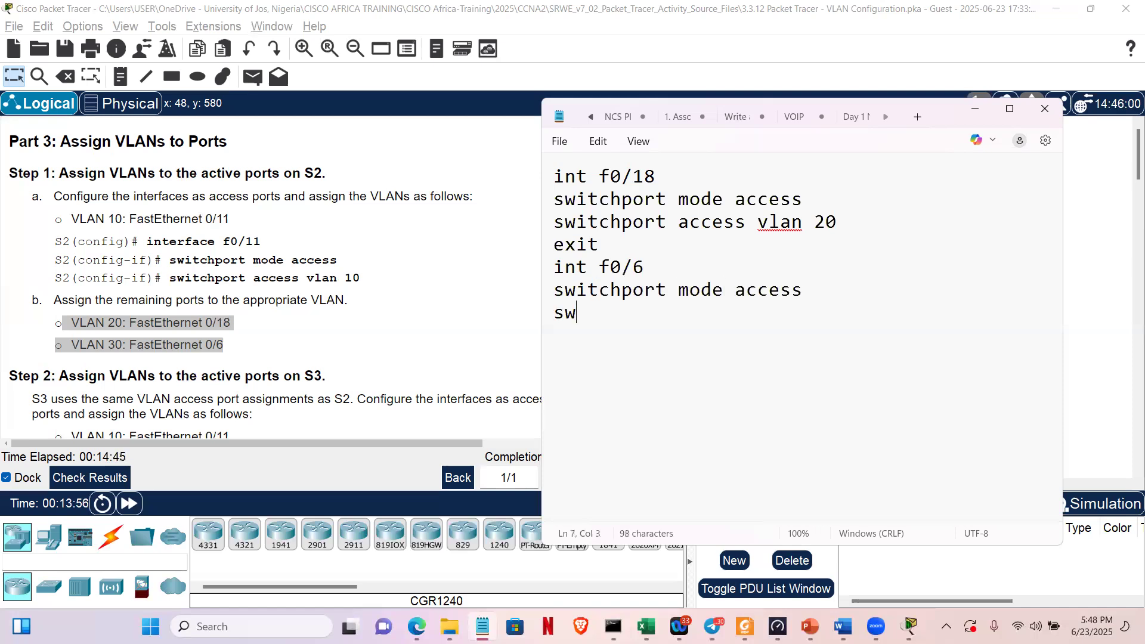
{"action": "type", "text": "itchport acce"}
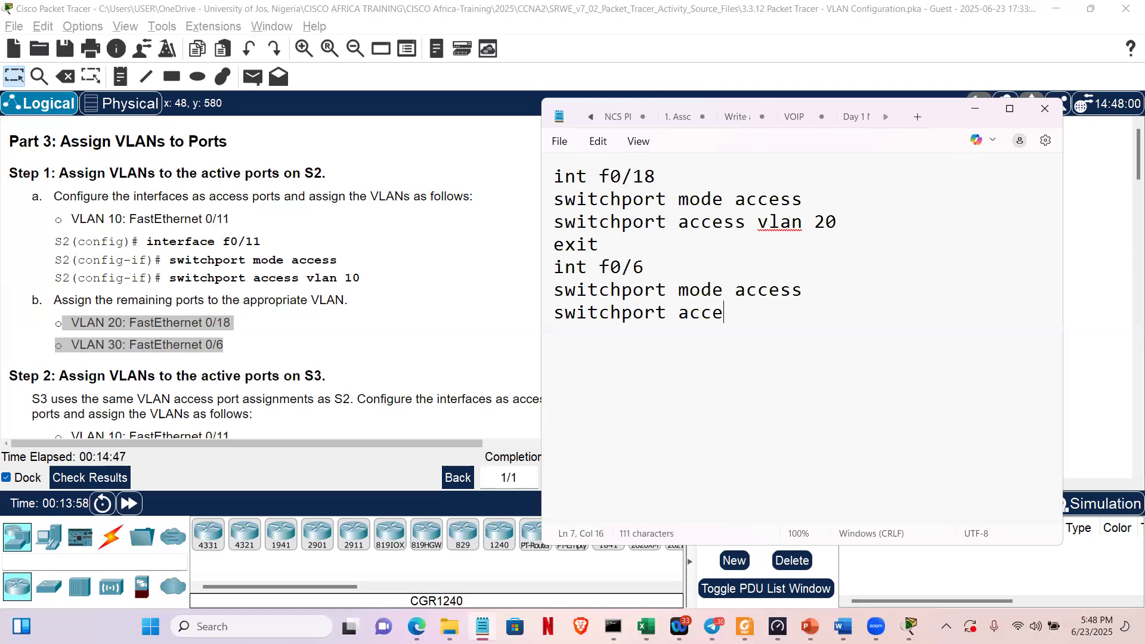
{"action": "type", "text": "ss vlan "}
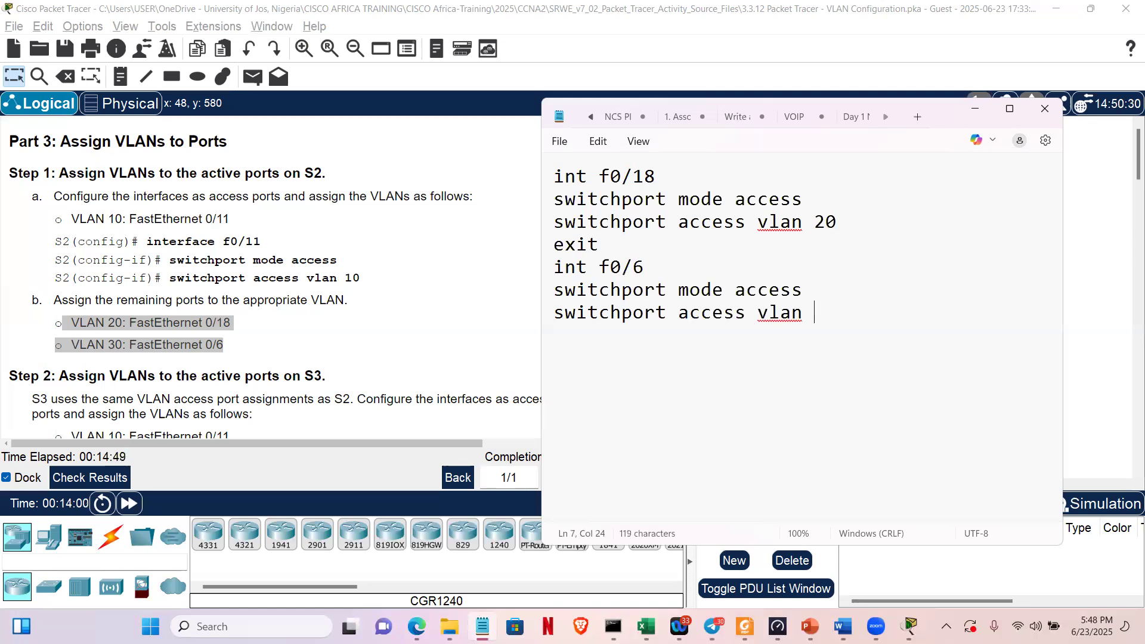
{"action": "type", "text": "30"}
{"action": "key", "text": "Return"}
{"action": "type", "text": "exit"}
{"action": "key", "text": "Return"}
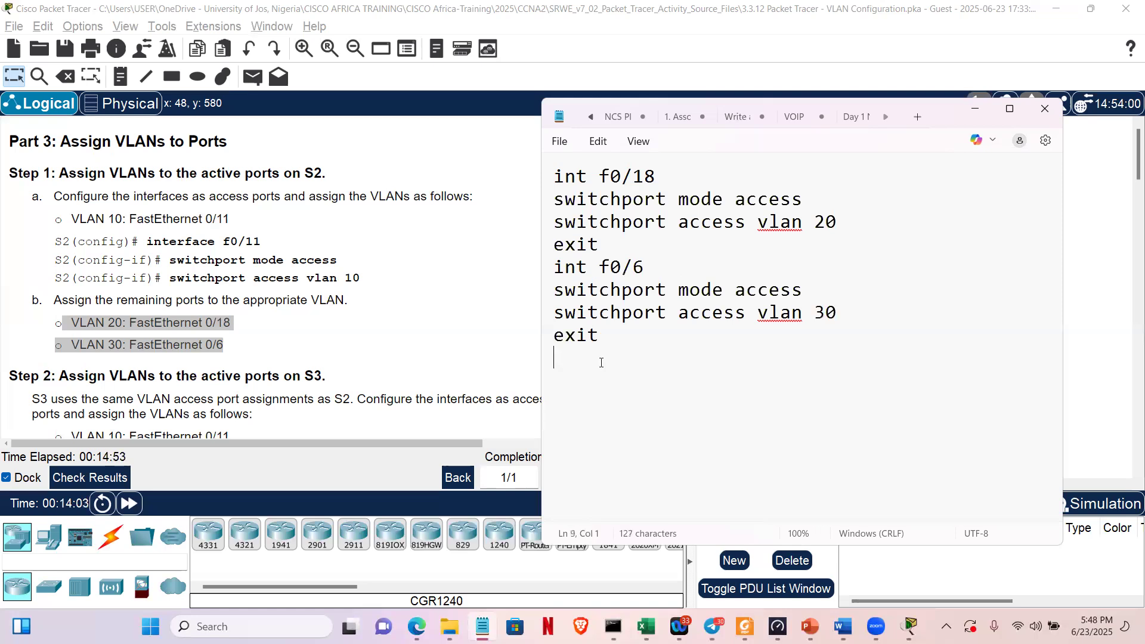
Copy the whole f0/18 and f0/6 script and reopen S2's command line in Packet Tracer.
{"action": "left_click", "coordinate": [606, 334]}
{"action": "left_click", "coordinate": [549, 179], "text": "shift"}
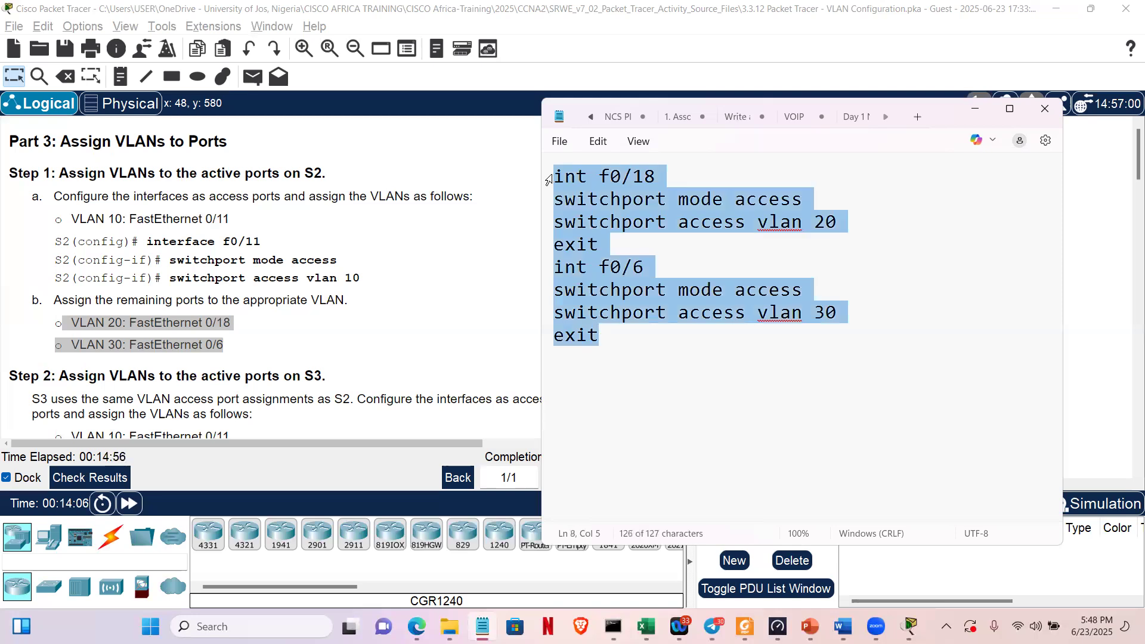
{"action": "left_click", "coordinate": [1099, 222]}
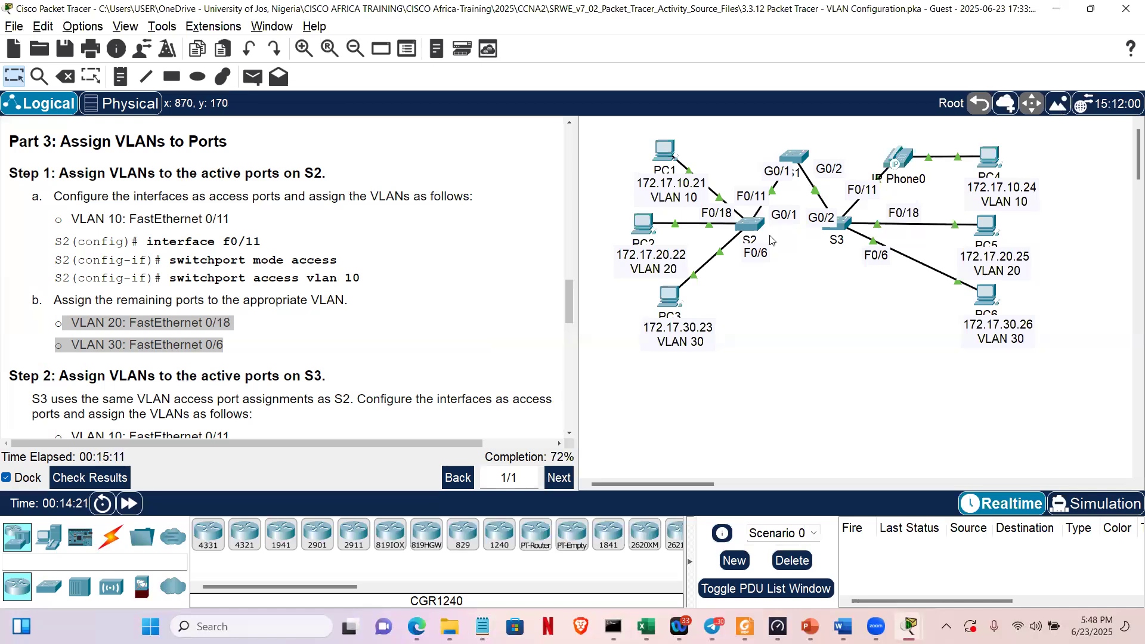
{"action": "mouse_move", "coordinate": [769, 240]}
{"action": "left_click", "coordinate": [743, 221]}
{"action": "left_click", "coordinate": [682, 415]}
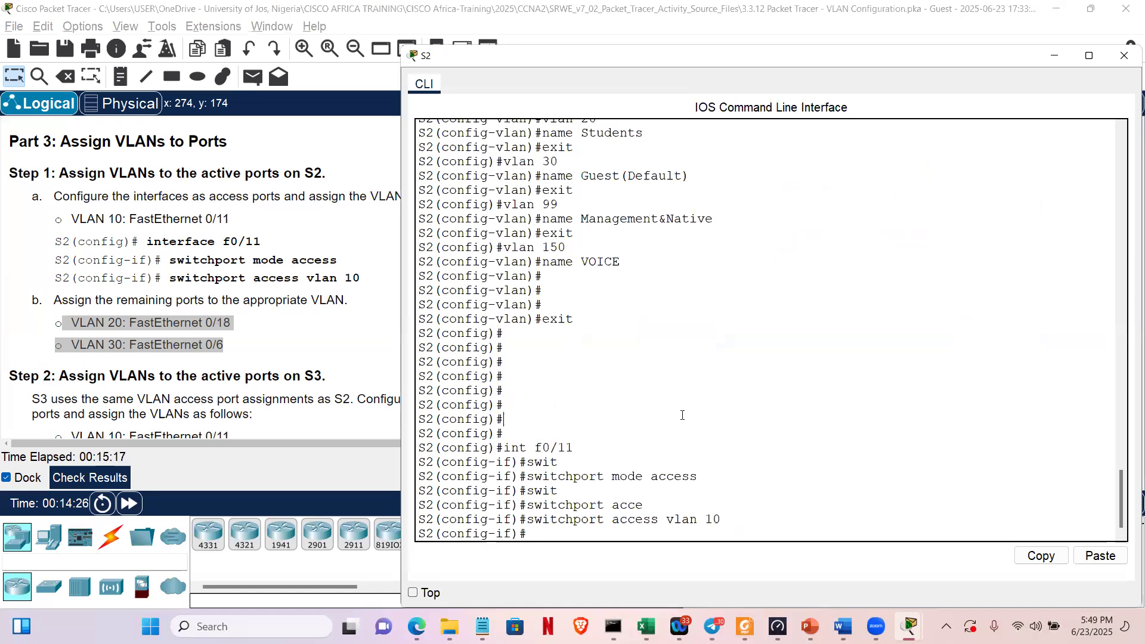
Exit f0/11's interface mode on S2 and run the pasted script to assign f0/18 to VLAN 20 and f0/6 to VLAN 30.
{"action": "type", "text": "exit"}
{"action": "key", "text": "Return"}
{"action": "key", "text": "Return"}
{"action": "key", "text": "Return"}
{"action": "key", "text": "Return"}
{"action": "key", "text": "Return"}
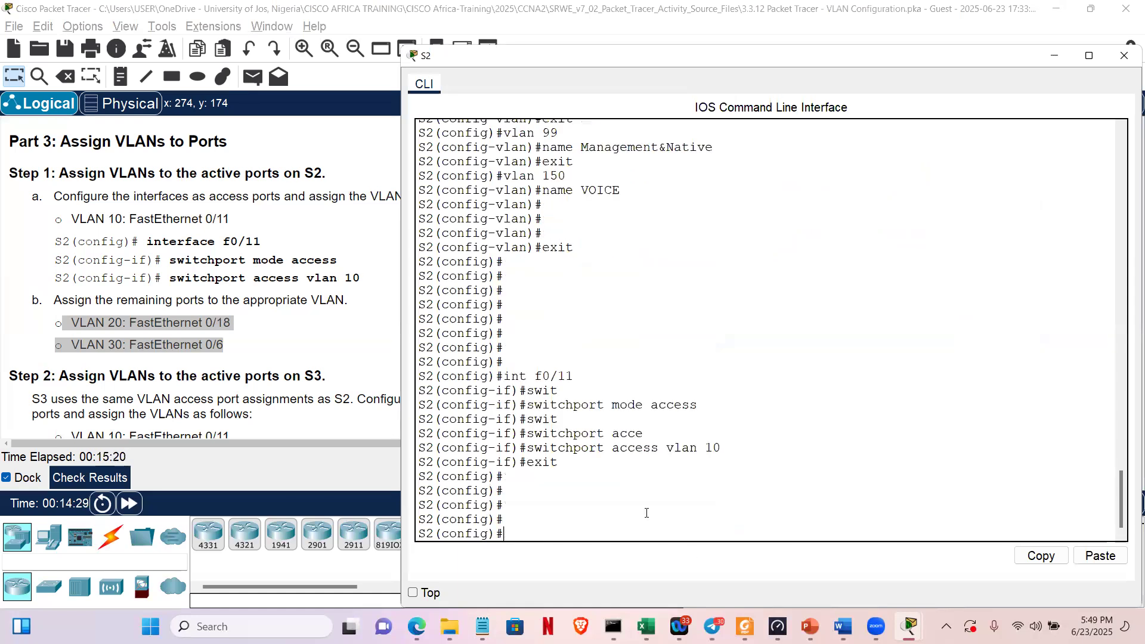
{"action": "right_click", "coordinate": [679, 534]}
{"action": "left_click", "coordinate": [680, 533]}
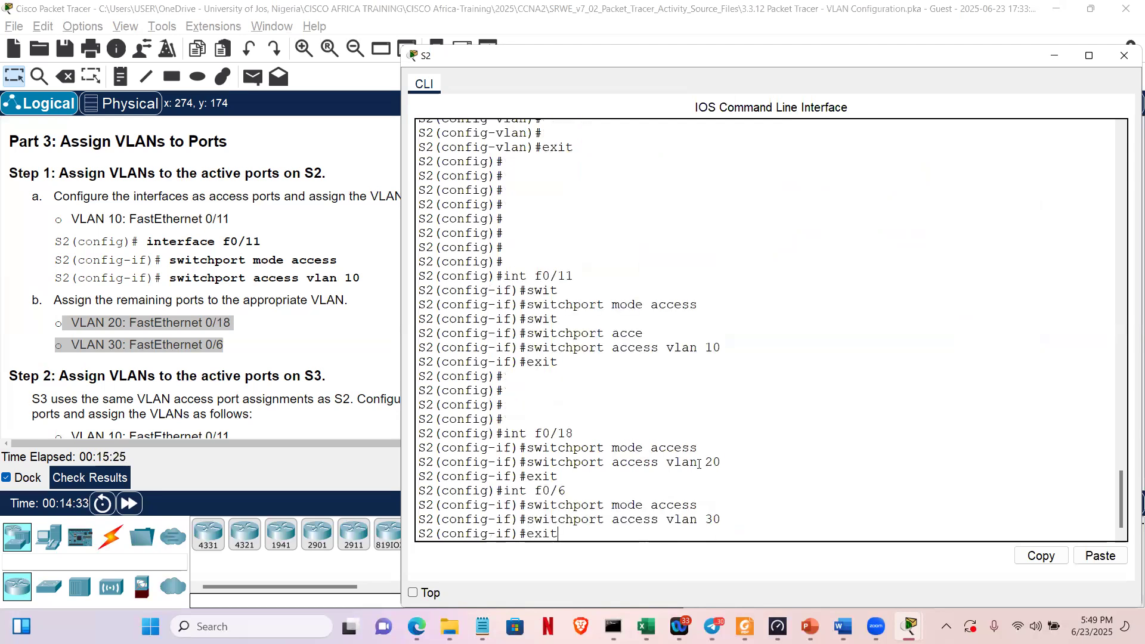
{"action": "key", "text": "Return"}
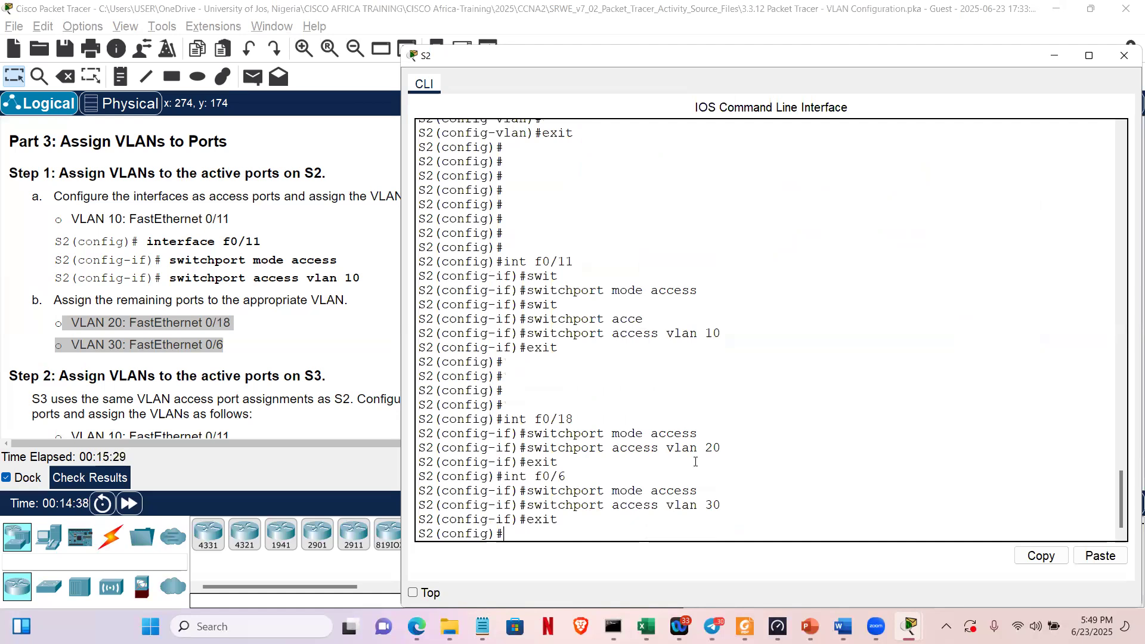
Exit configuration mode on S2 and display its VLAN table with sh vlan to check the port assignments.
{"action": "type", "text": "exit"}
{"action": "key", "text": "Return"}
{"action": "key", "text": "Return"}
{"action": "key", "text": "Return"}
{"action": "key", "text": "Return"}
{"action": "key", "text": "Return"}
{"action": "type", "text": "sh vlan"}
{"action": "key", "text": "Return"}
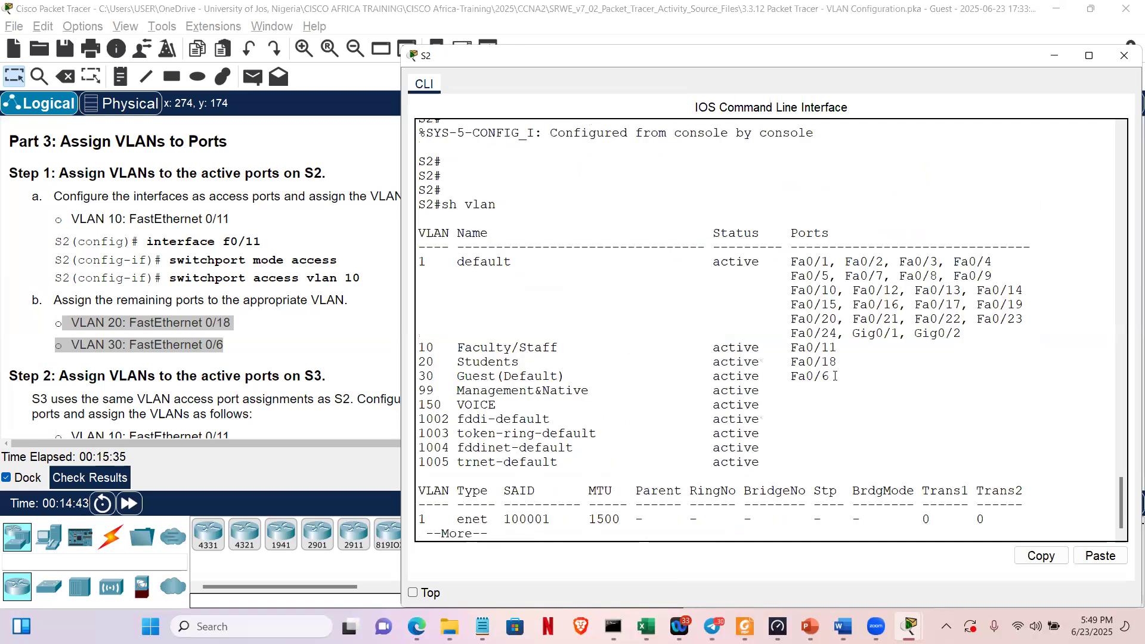
Check the VLAN 30, 20 and 10 port assignments in S2's VLAN table and bring up the Step 2 instructions for S3.
{"action": "left_click_drag", "start_coordinate": [830, 377], "coordinate": [682, 376]}
{"action": "left_click_drag", "start_coordinate": [517, 372], "coordinate": [425, 376]}
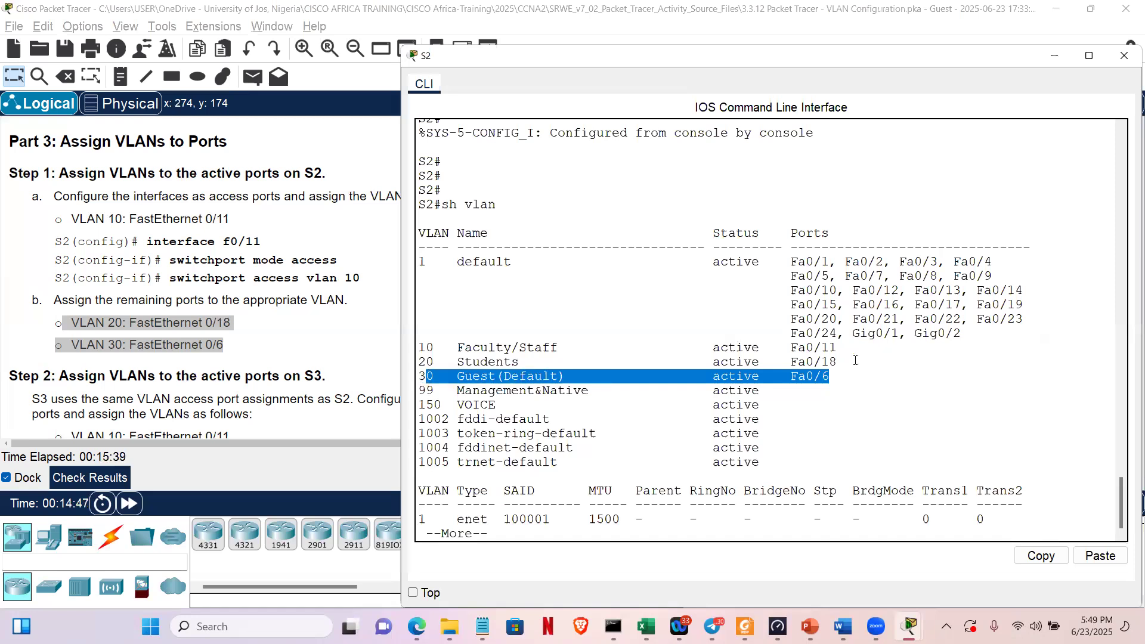
{"action": "left_click_drag", "start_coordinate": [837, 361], "coordinate": [414, 364]}
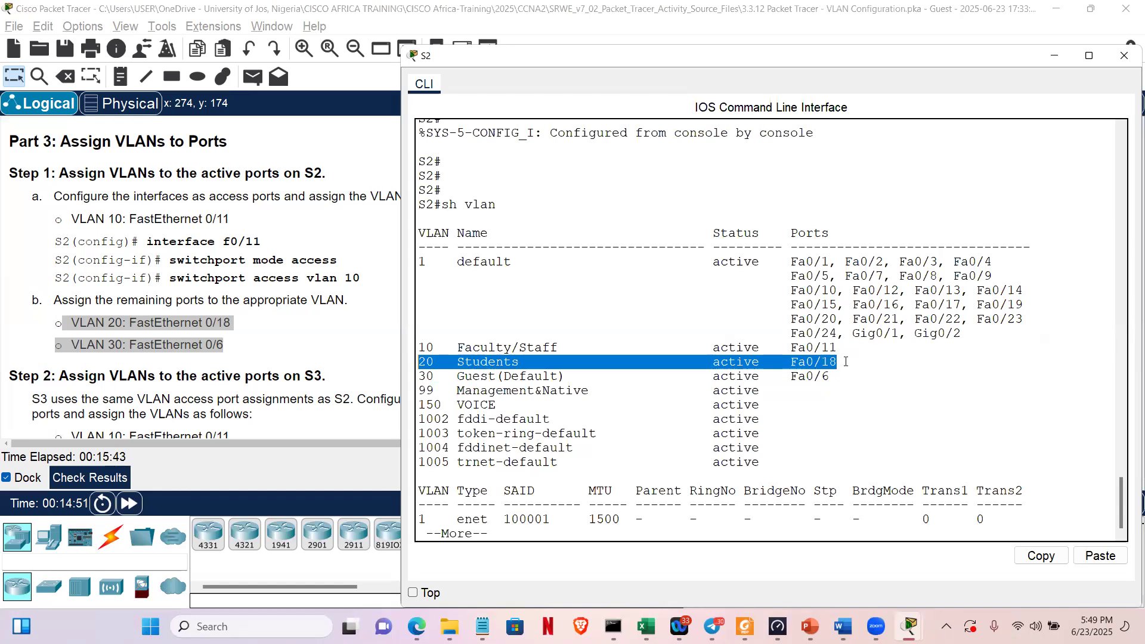
{"action": "left_click_drag", "start_coordinate": [838, 347], "coordinate": [412, 349]}
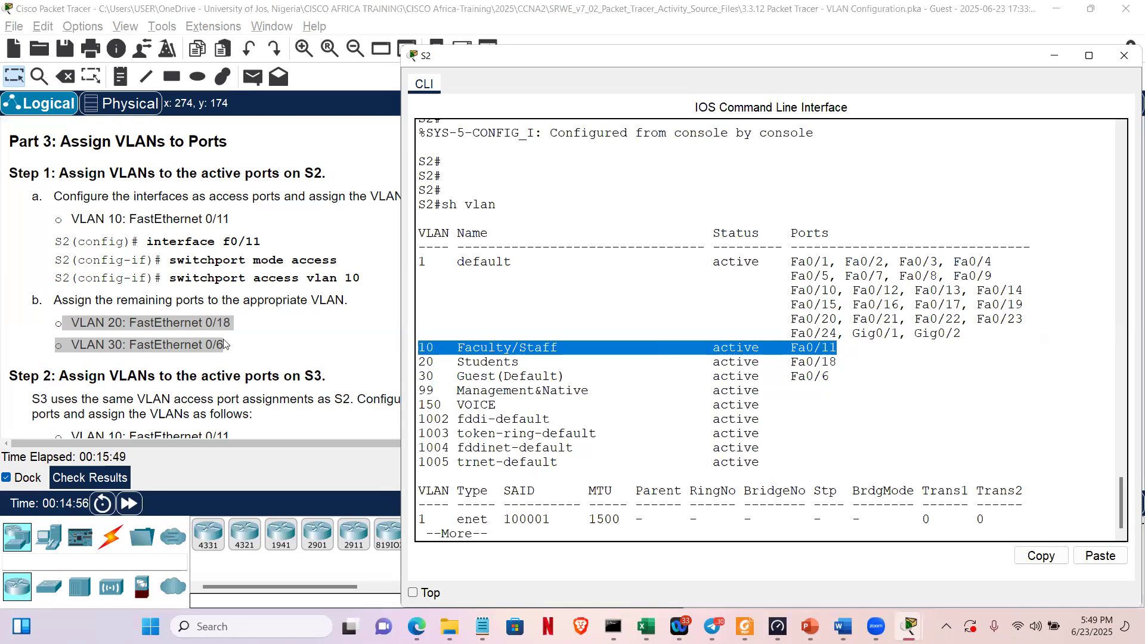
{"action": "left_click", "coordinate": [364, 322]}
{"action": "scroll", "coordinate": [561, 325], "scroll_direction": "down", "scroll_amount": 4}
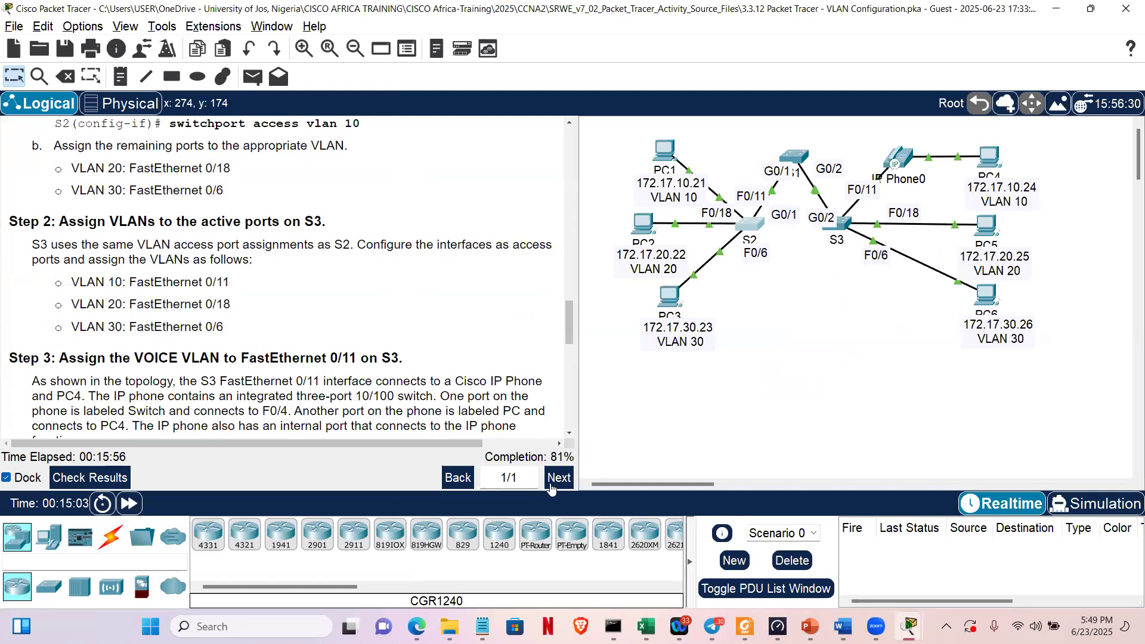
In the Notepad script, insert the lines int f0/11 and switchport mode access above the int f0/18 block.
{"action": "mouse_move", "coordinate": [645, 626]}
{"action": "mouse_move", "coordinate": [483, 626]}
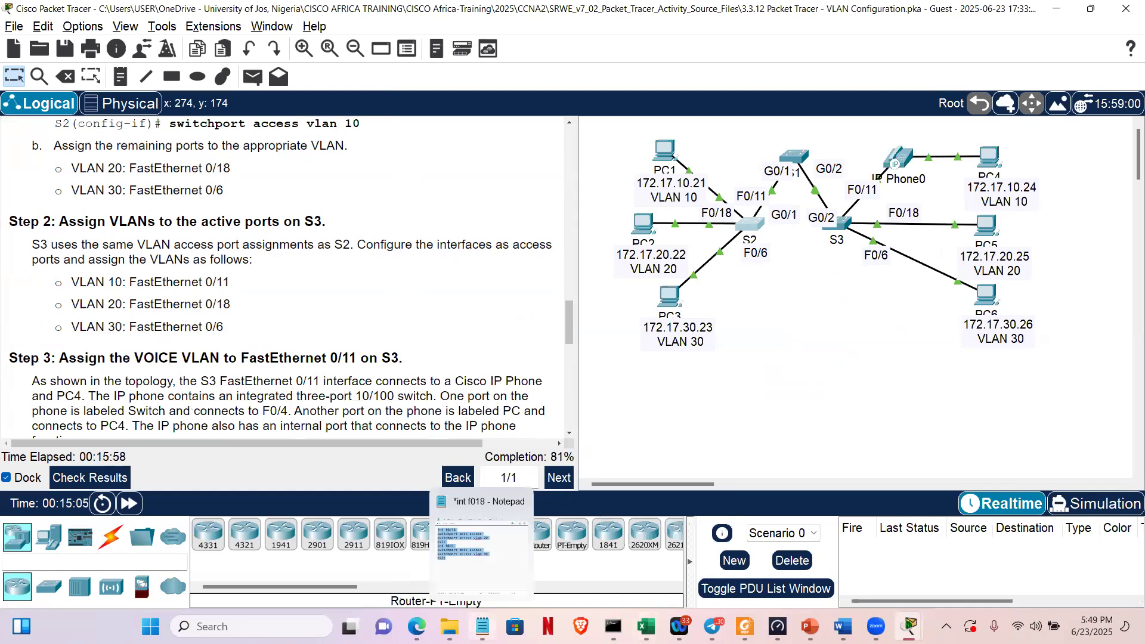
{"action": "left_click", "coordinate": [484, 548]}
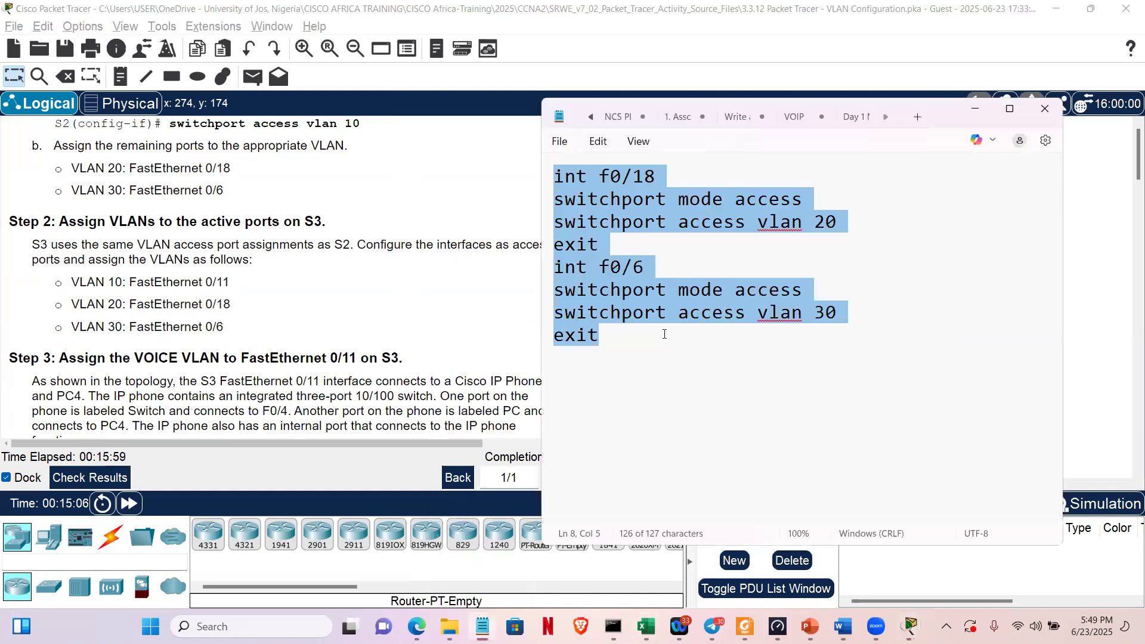
{"action": "left_click", "coordinate": [561, 184]}
{"action": "key", "text": "Return"}
{"action": "key", "text": "Return"}
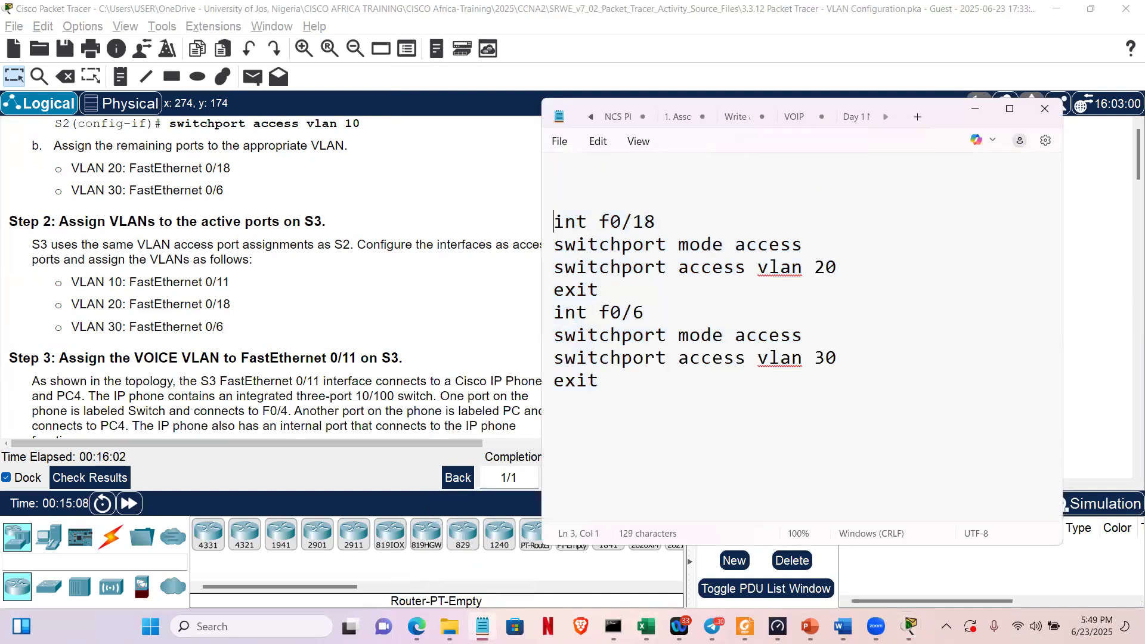
{"action": "key", "text": "Up"}
{"action": "key", "text": "Up"}
{"action": "type", "text": "int f0/11"}
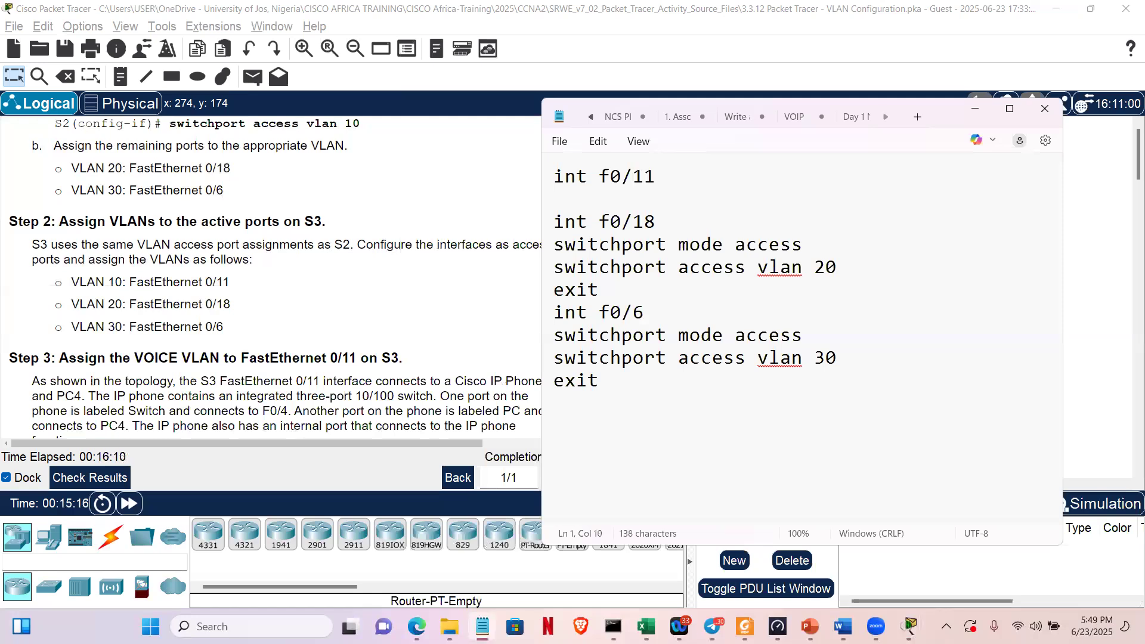
{"action": "key", "text": "Return"}
{"action": "type", "text": "switchpor"}
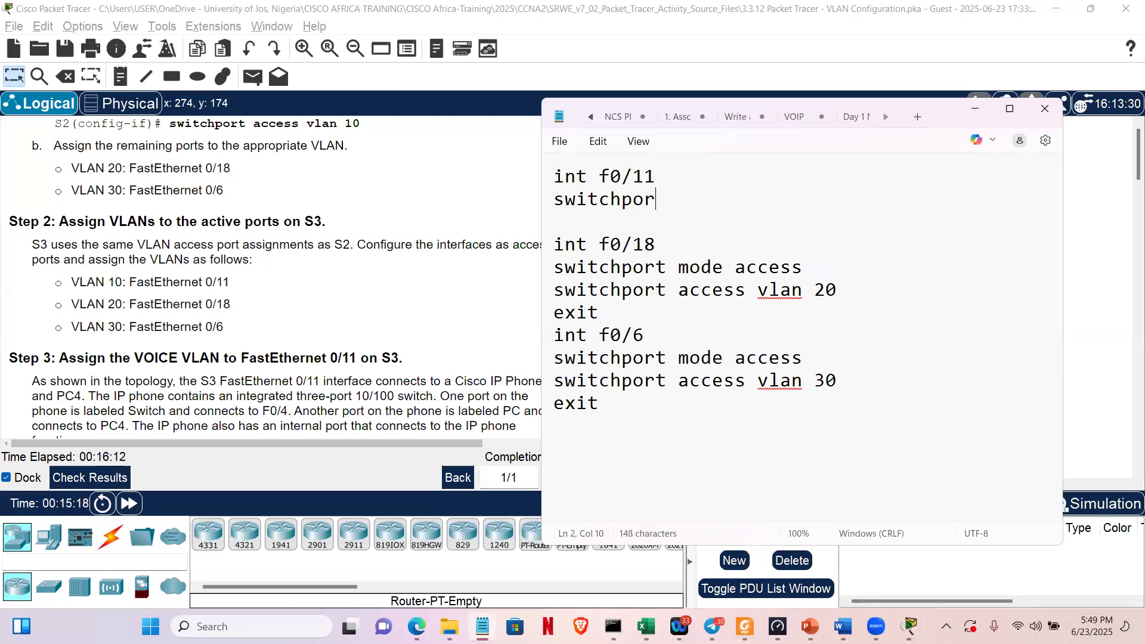
{"action": "type", "text": "t mode ac"}
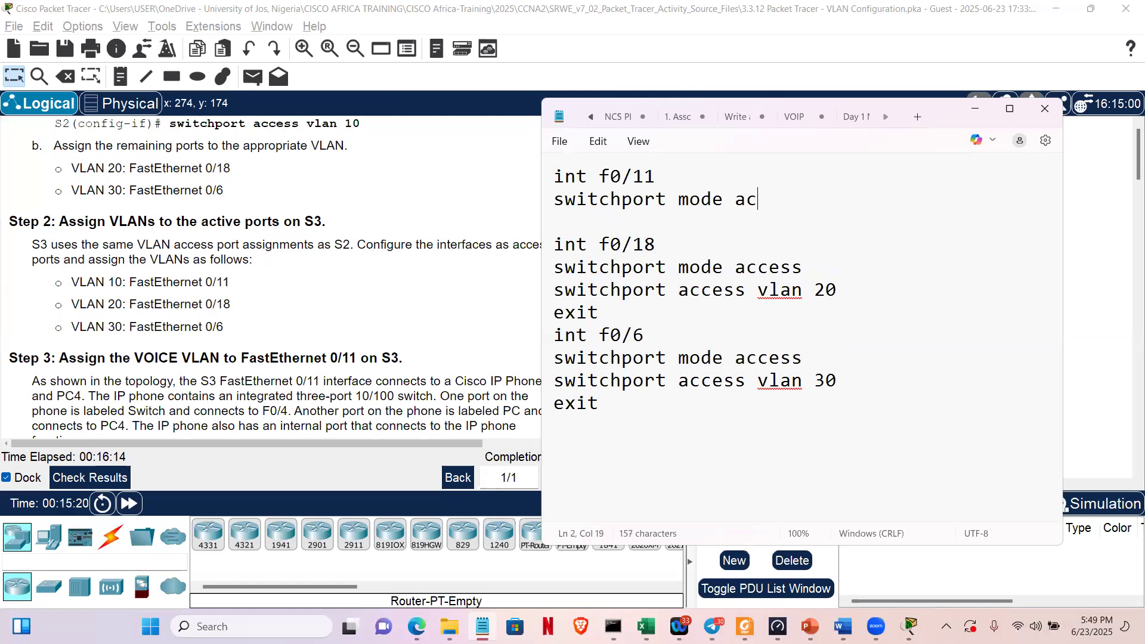
{"action": "type", "text": "cess"}
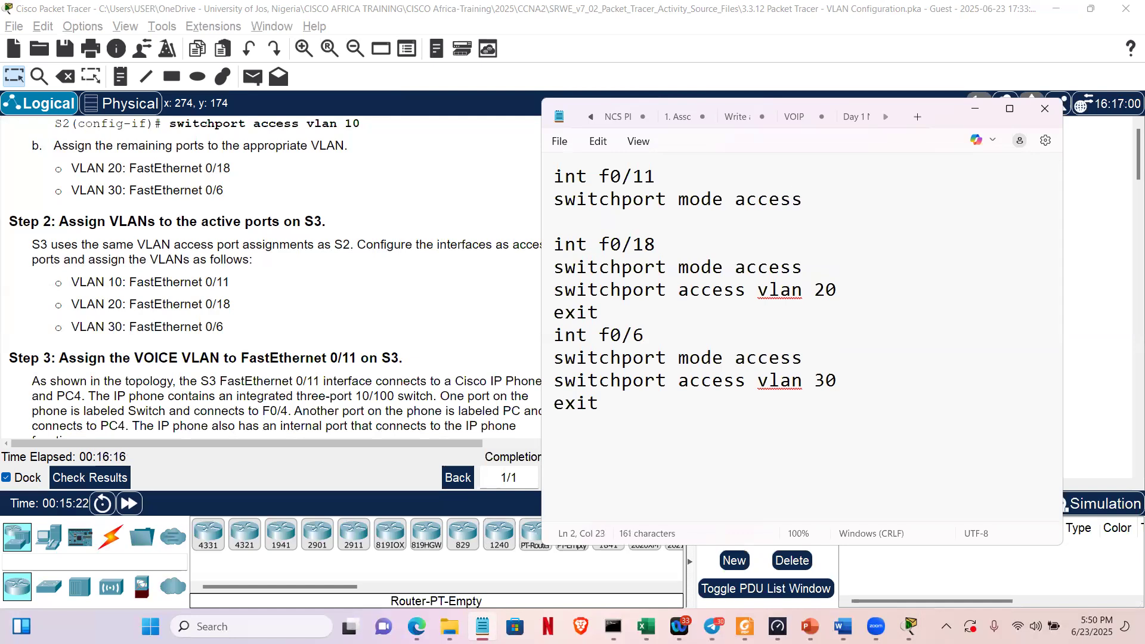
Complete the f0/11 block with switchport access vlan 10 and exit, and remove the blank line before int f0/18.
{"action": "key", "text": "Return"}
{"action": "type", "text": "switchpor"}
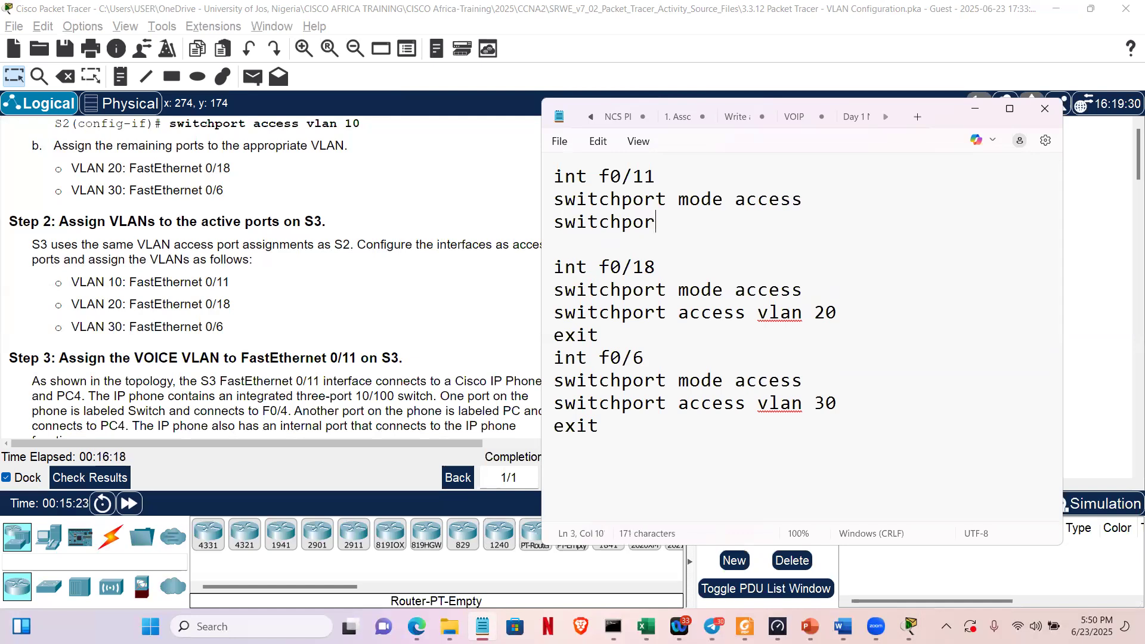
{"action": "type", "text": "t access v"}
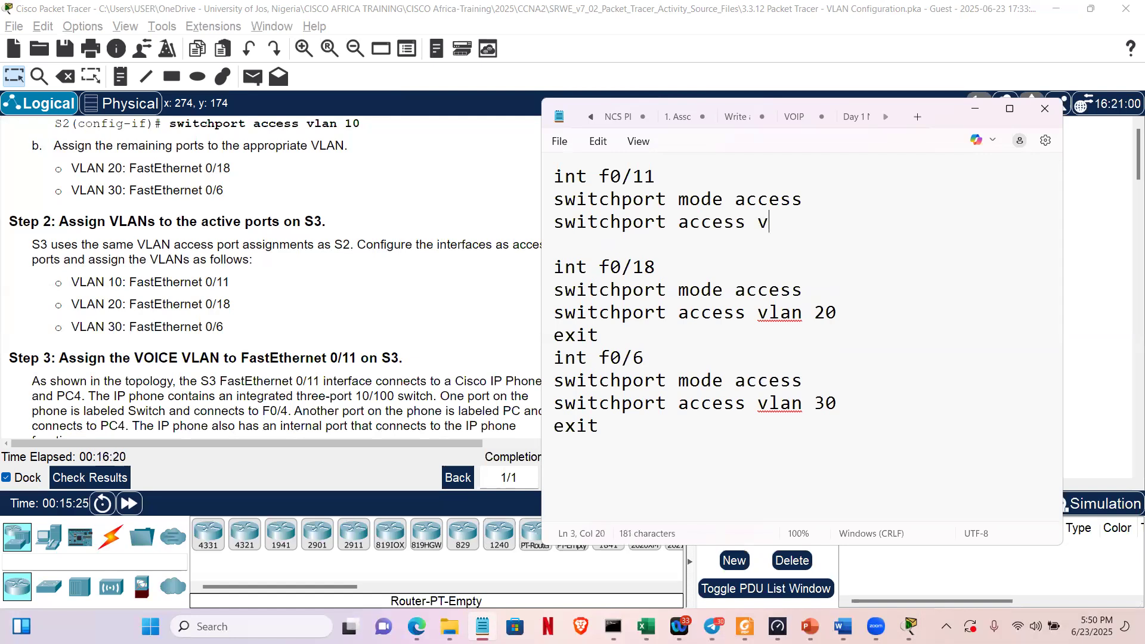
{"action": "type", "text": "lan 10"}
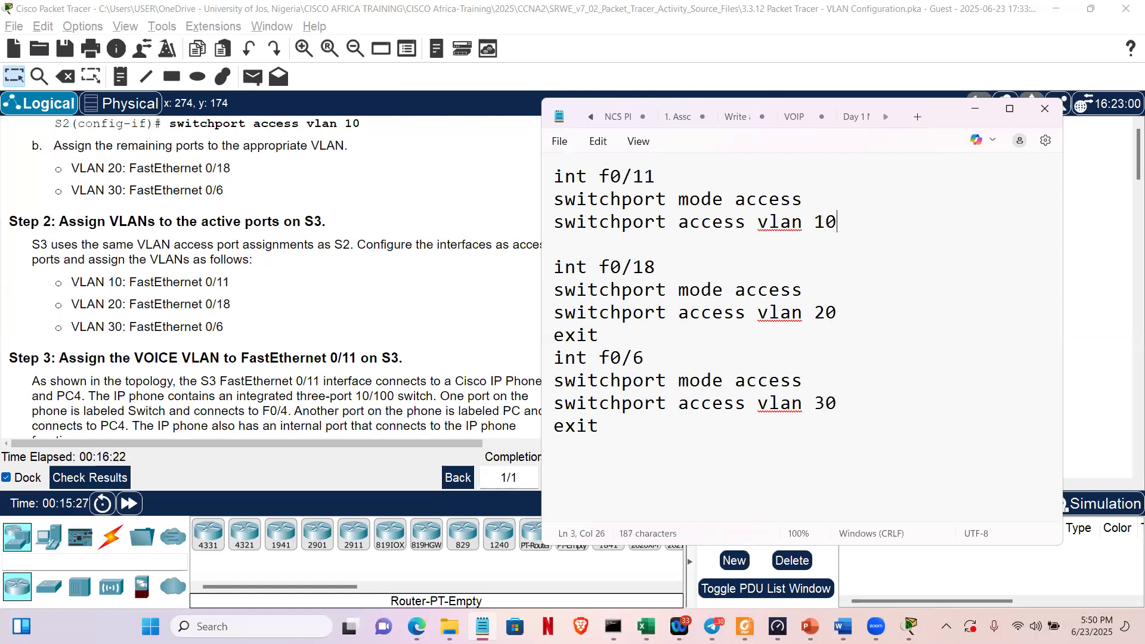
{"action": "key", "text": "Down"}
{"action": "type", "text": "exit"}
{"action": "key", "text": "Return"}
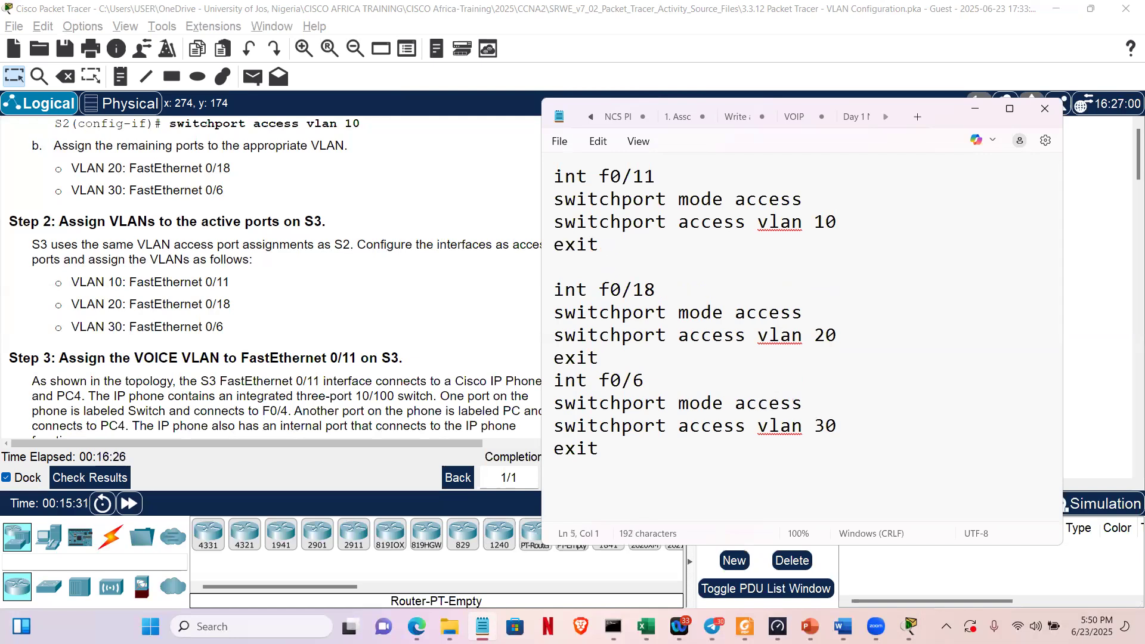
{"action": "key", "text": "Delete"}
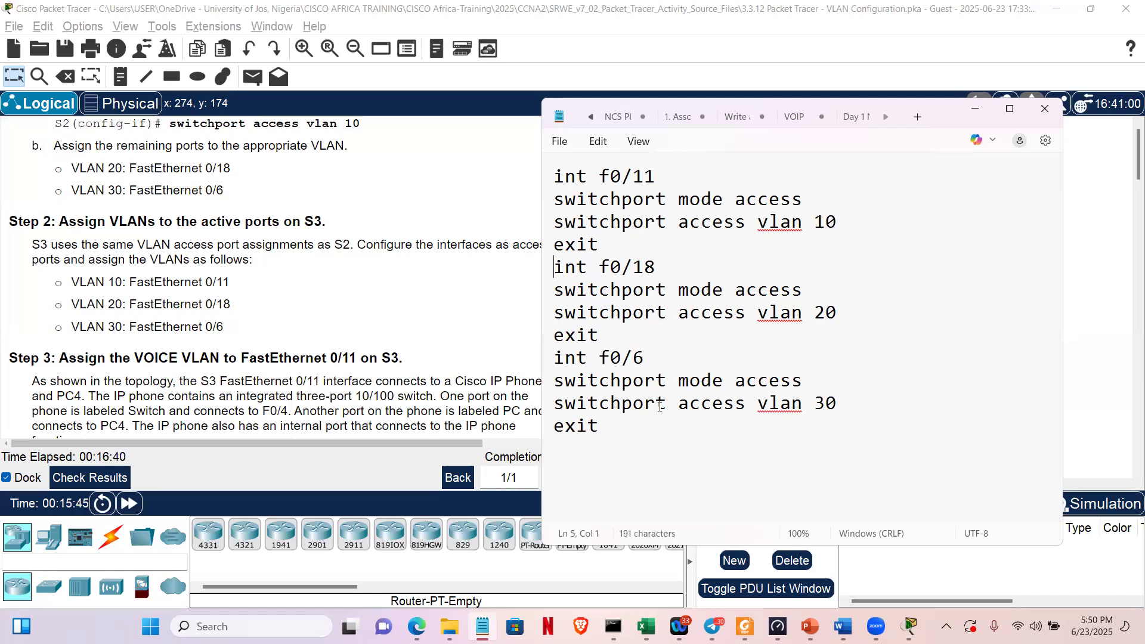
Copy the whole three-port script, reopen S3's command line in Packet Tracer and page past the VLAN output to the prompt.
{"action": "key", "text": "ctrl+a"}
{"action": "key", "text": "ctrl+c"}
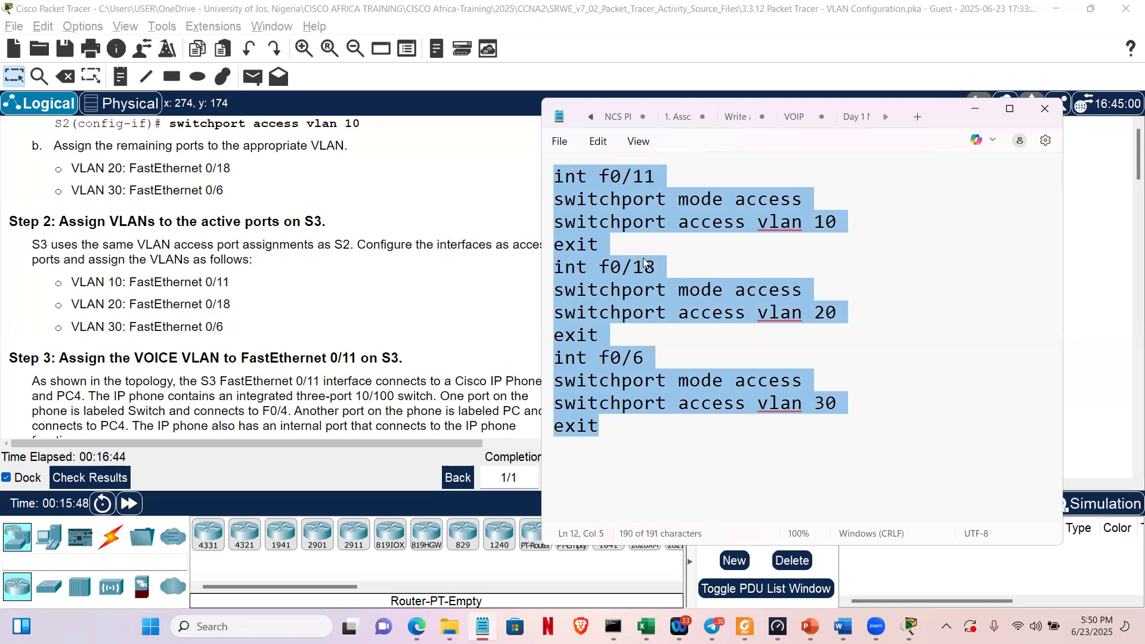
{"action": "key", "text": "alt+Tab"}
{"action": "left_click", "coordinate": [846, 224]}
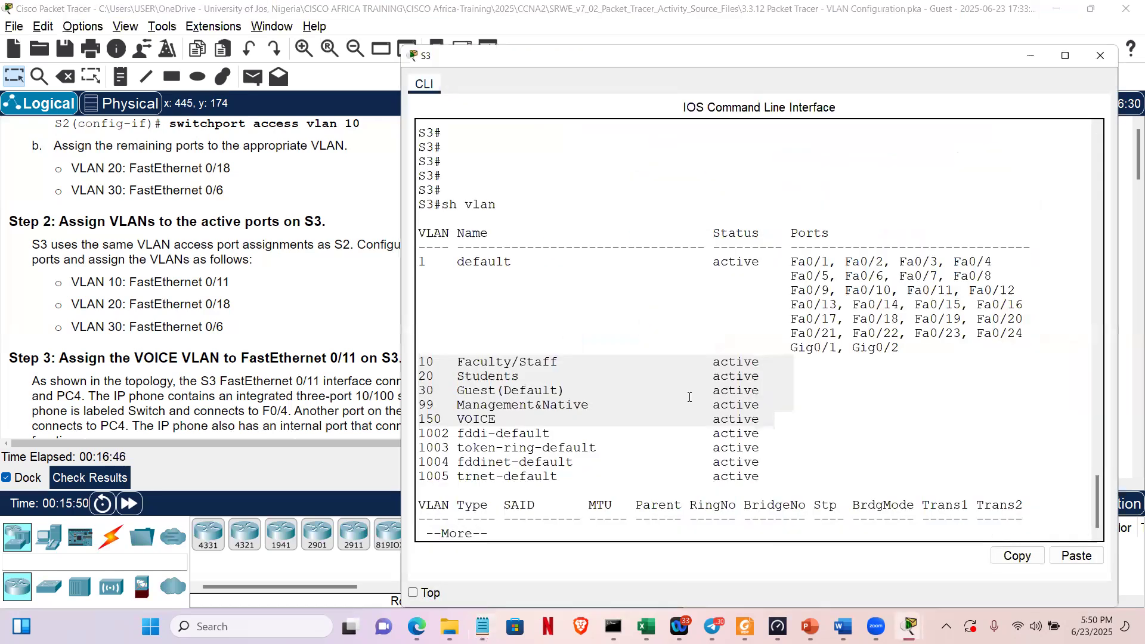
{"action": "key", "text": "space"}
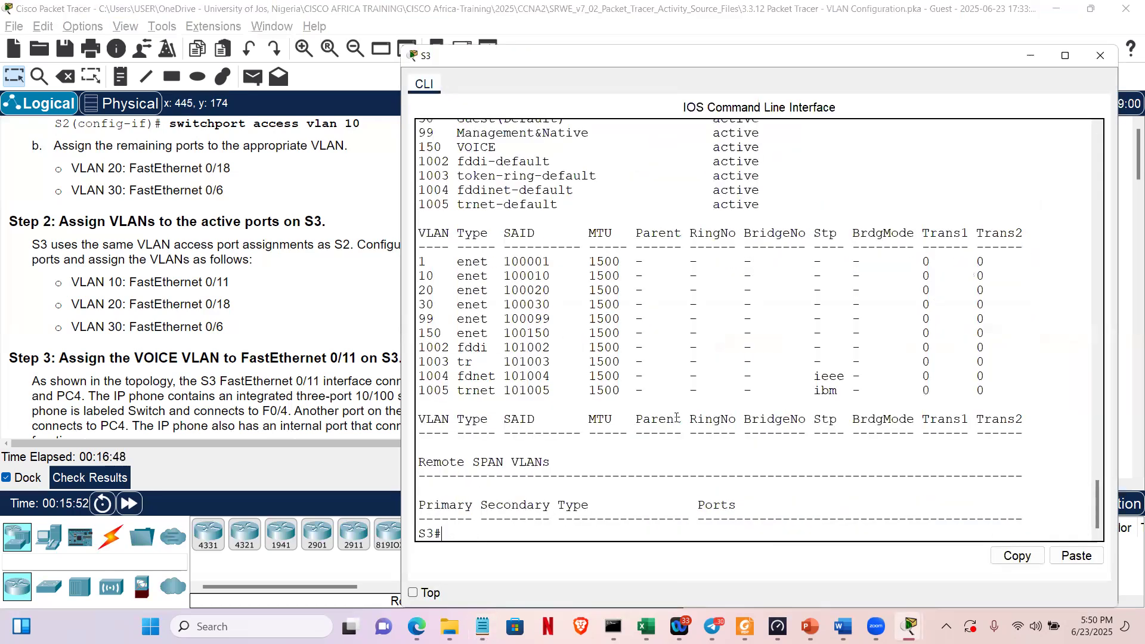
Enter configuration mode on S3 with config t and run the pasted script assigning f0/11 to VLAN 10, f0/18 to VLAN 20 and f0/6 to VLAN 30.
{"action": "type", "text": "config t"}
{"action": "key", "text": "Return"}
{"action": "key", "text": "Return"}
{"action": "key", "text": "Return"}
{"action": "key", "text": "Return"}
{"action": "key", "text": "Return"}
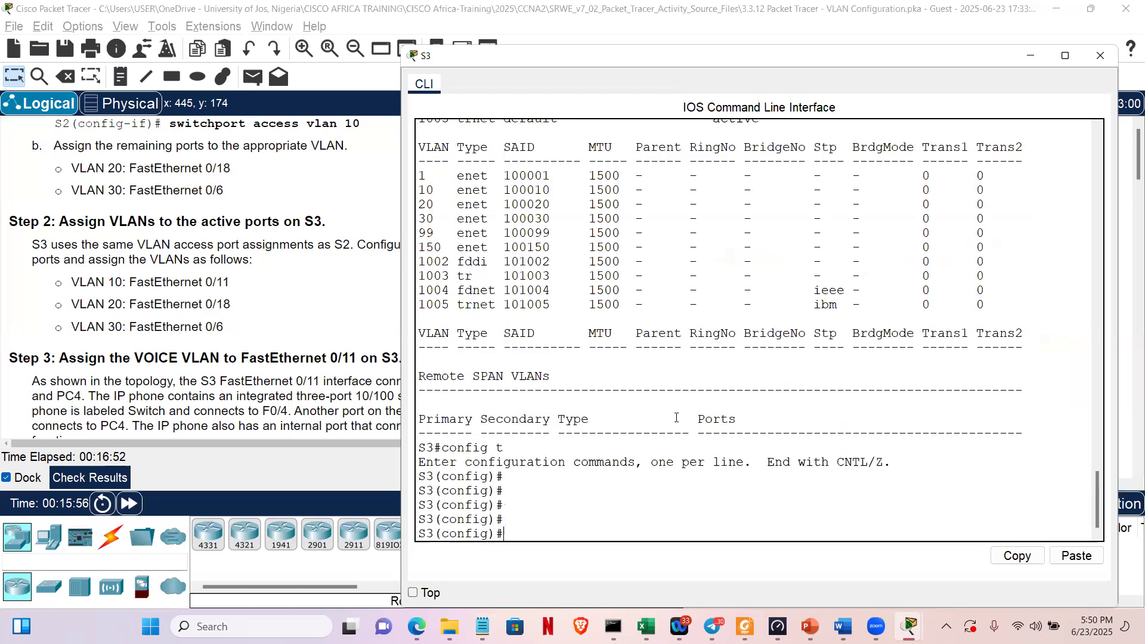
{"action": "key", "text": "Return"}
{"action": "right_click", "coordinate": [676, 418]}
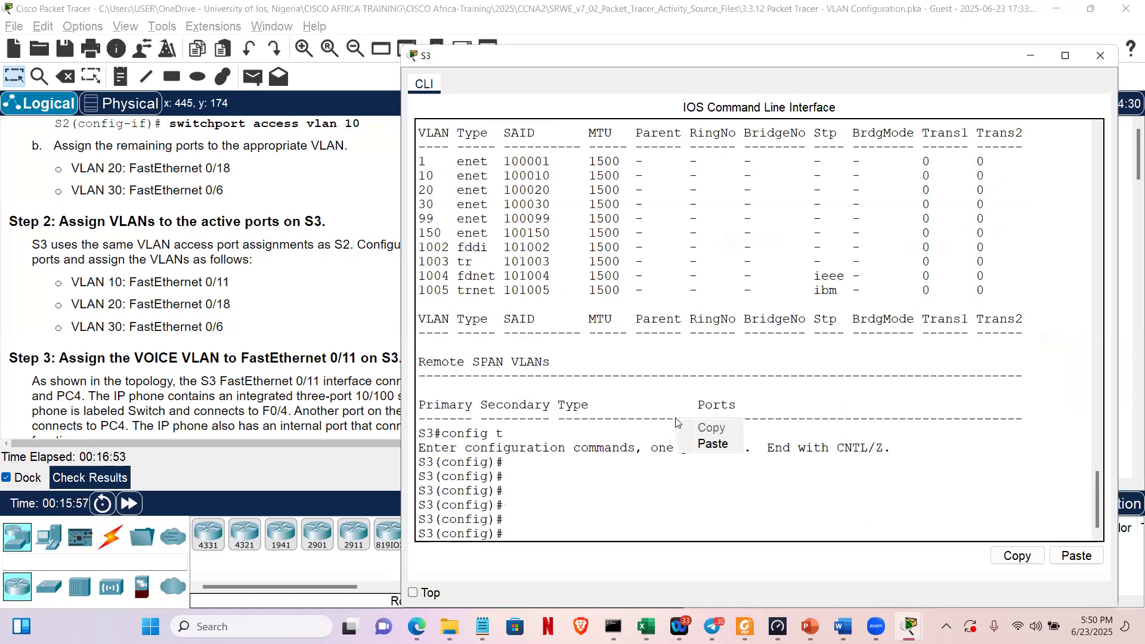
{"action": "left_click", "coordinate": [712, 444]}
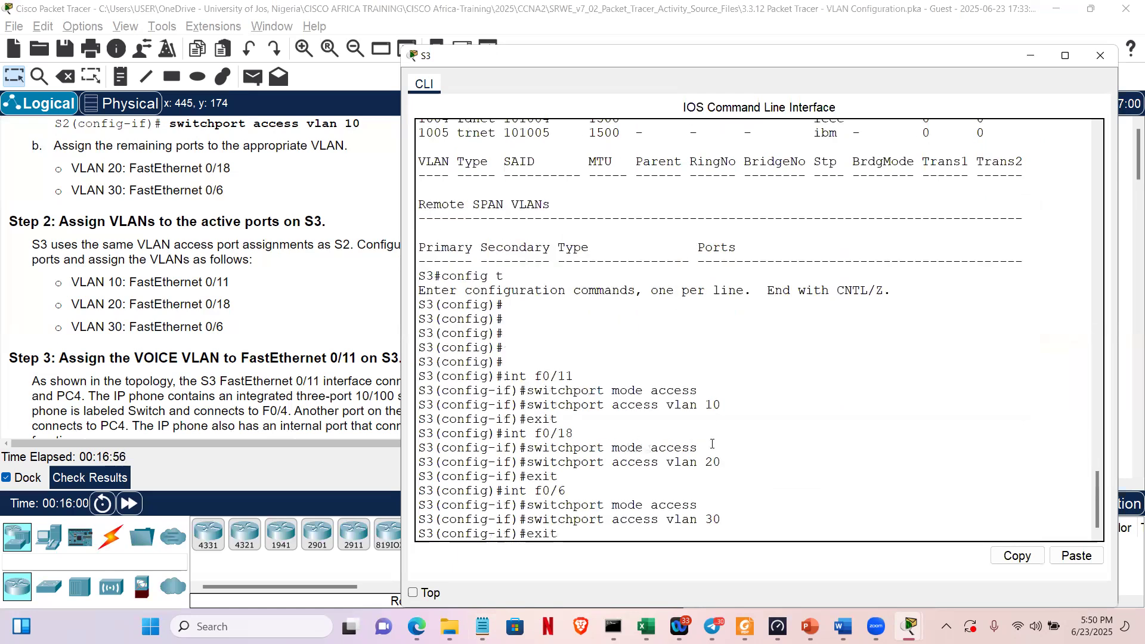
{"action": "key", "text": "Return"}
{"action": "key", "text": "Return"}
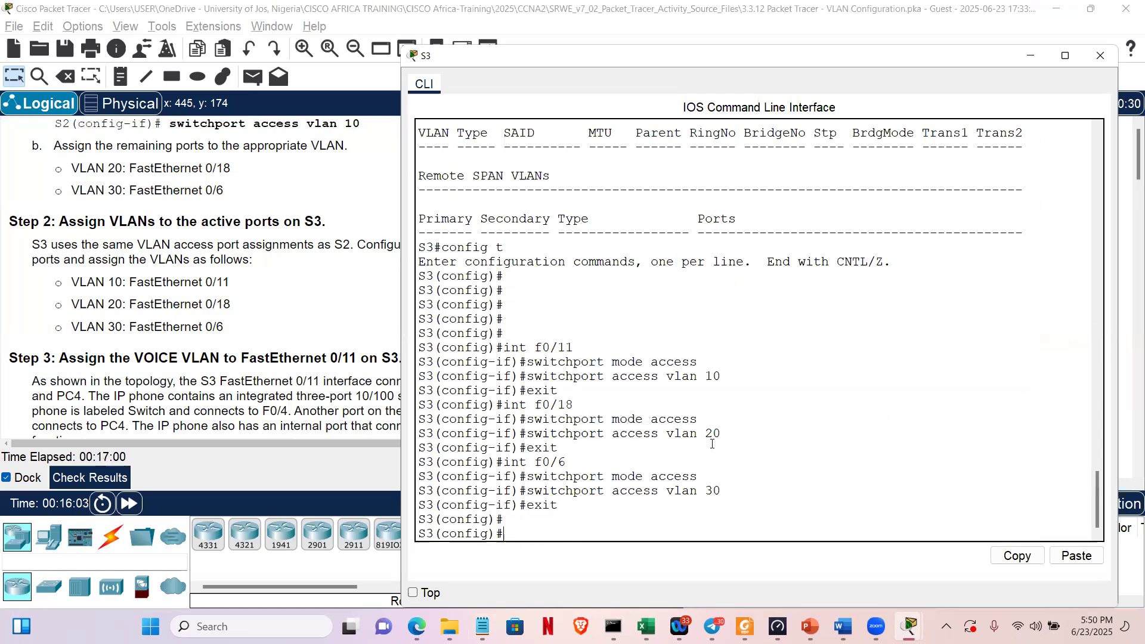
Exit configuration mode on S3 and use sh vlan to check the ports assigned to VLAN 30 and VLAN 20.
{"action": "type", "text": "exit"}
{"action": "key", "text": "Return"}
{"action": "key", "text": "Return"}
{"action": "key", "text": "Return"}
{"action": "type", "text": "sh v"}
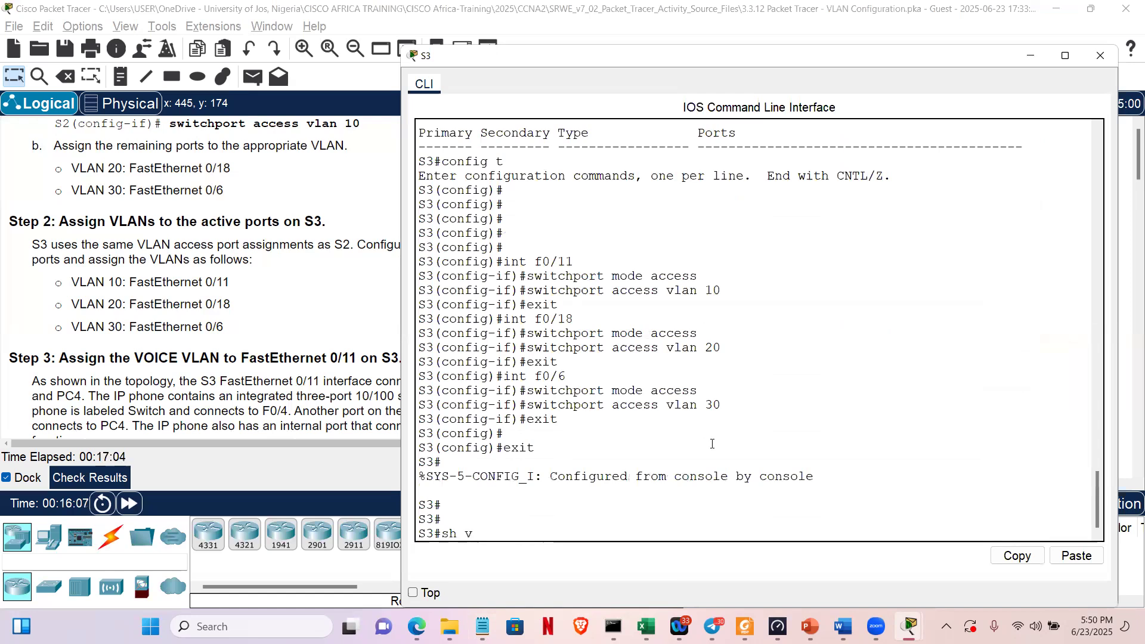
{"action": "type", "text": "lan"}
{"action": "key", "text": "Return"}
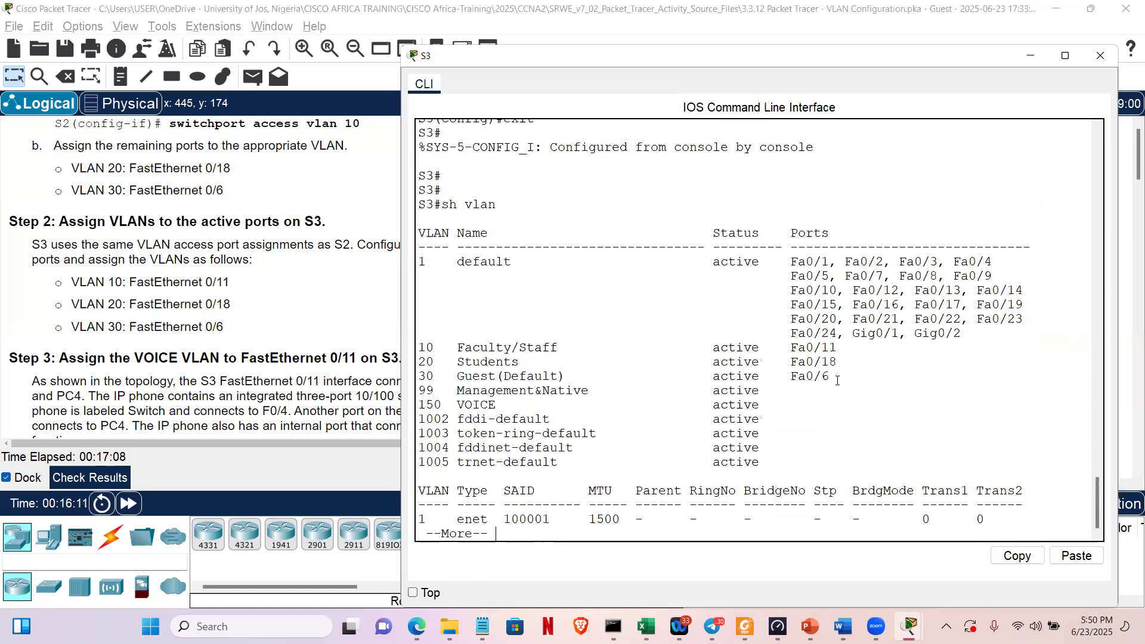
{"action": "left_click_drag", "start_coordinate": [830, 377], "coordinate": [581, 380]}
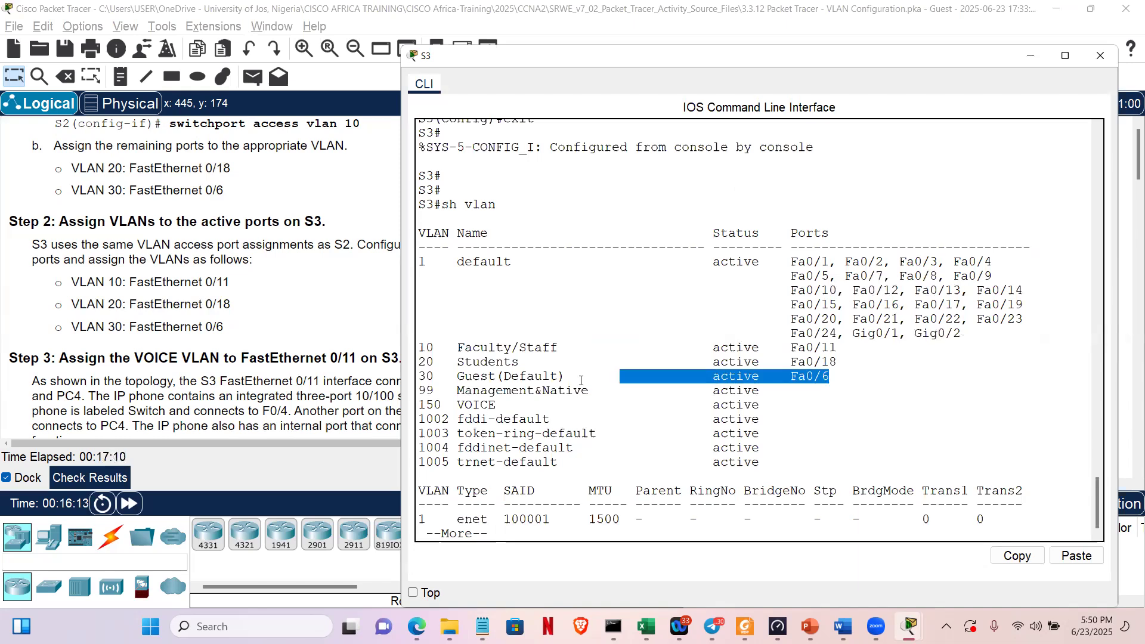
{"action": "left_click_drag", "start_coordinate": [464, 380], "coordinate": [427, 382]}
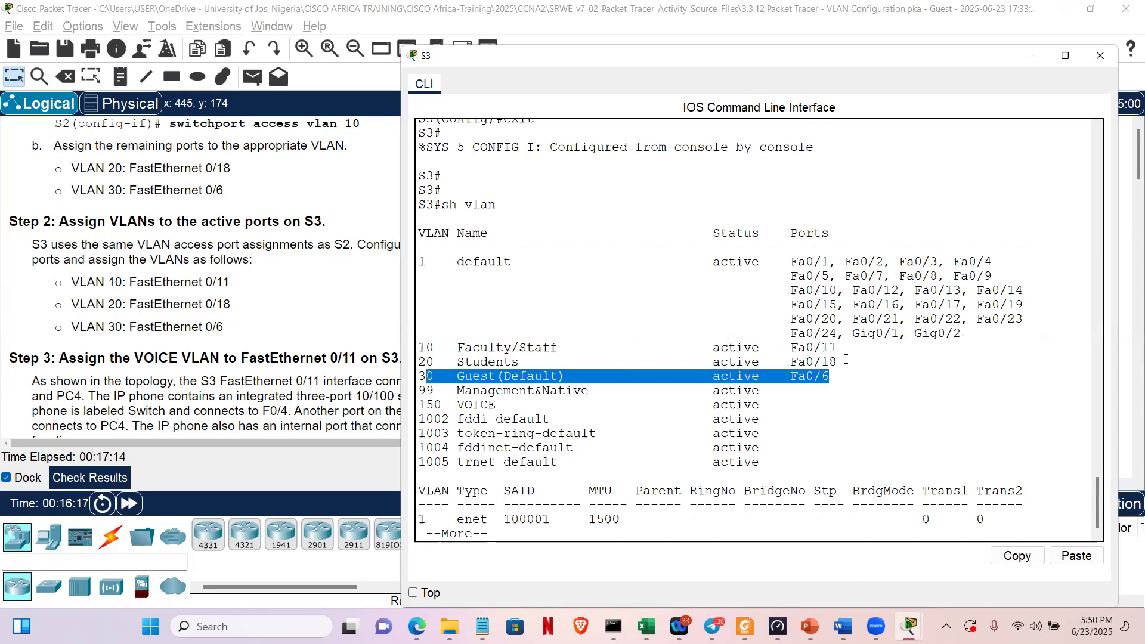
{"action": "left_click_drag", "start_coordinate": [810, 361], "coordinate": [838, 361]}
{"action": "left_click_drag", "start_coordinate": [517, 353], "coordinate": [441, 362]}
Read the Step 3 instructions on assigning the VOICE VLAN to FastEthernet 0/11 on S3 and highlight the heading.
{"action": "left_click", "coordinate": [271, 355]}
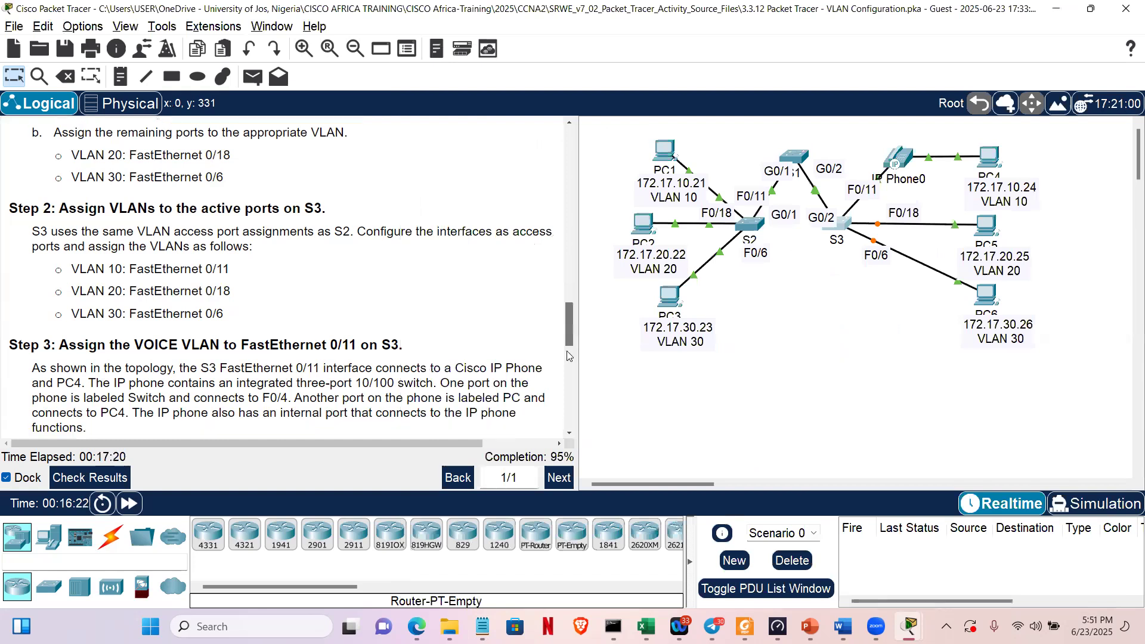
{"action": "scroll", "coordinate": [566, 354], "scroll_direction": "down", "scroll_amount": 4}
{"action": "scroll", "coordinate": [565, 353], "scroll_direction": "down", "scroll_amount": 3}
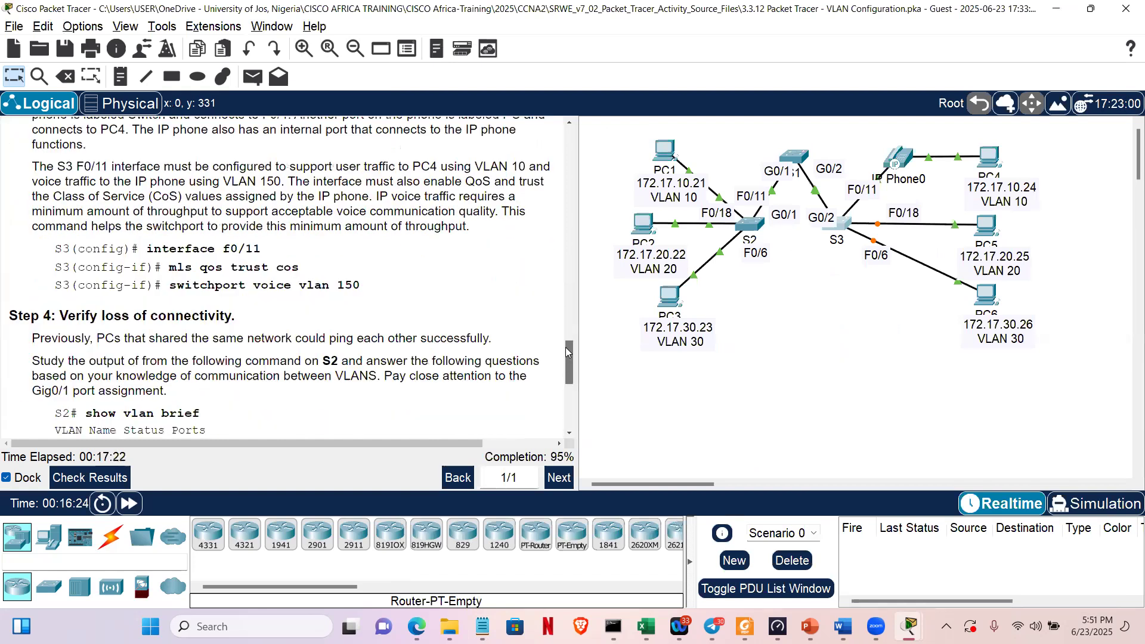
{"action": "scroll", "coordinate": [565, 347], "scroll_direction": "up", "scroll_amount": 2}
{"action": "scroll", "coordinate": [565, 343], "scroll_direction": "up", "scroll_amount": 1}
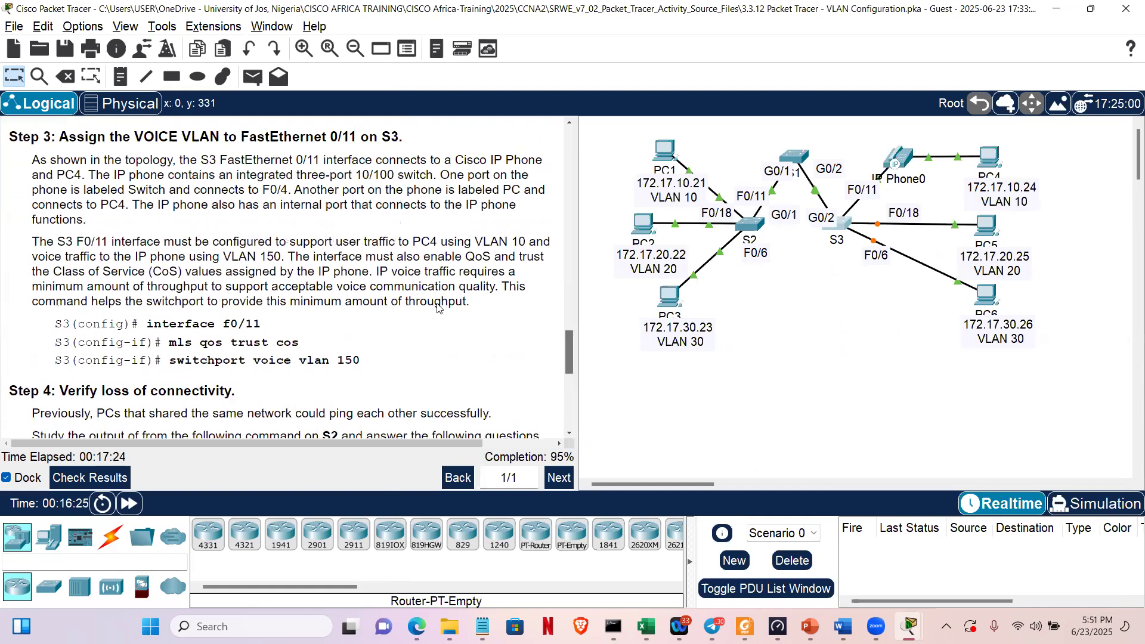
{"action": "left_click_drag", "start_coordinate": [113, 137], "coordinate": [416, 136]}
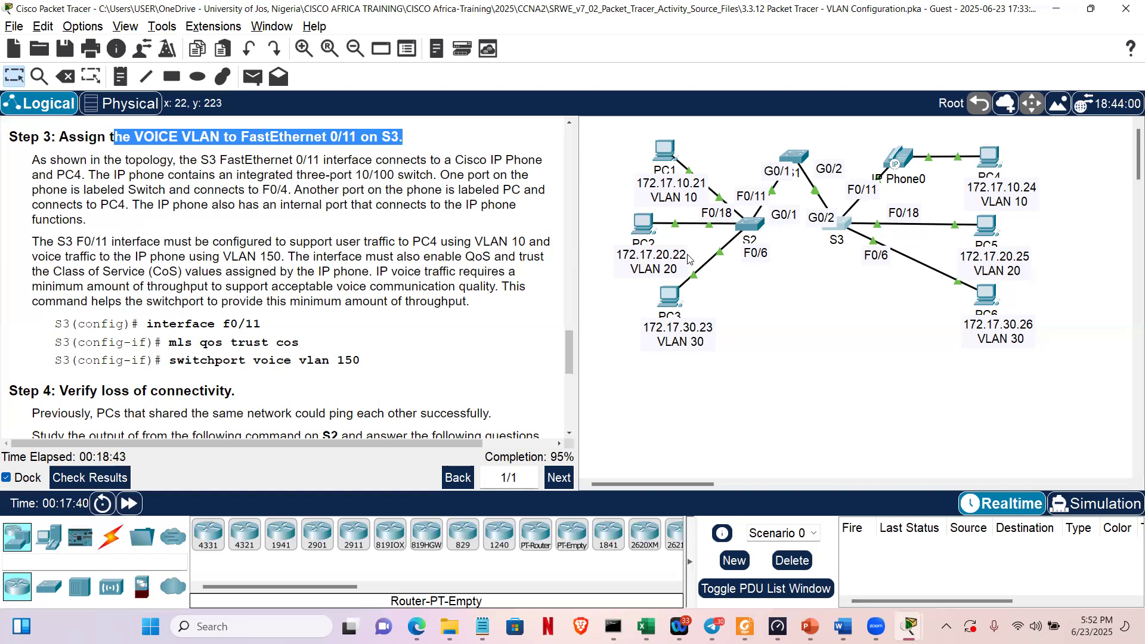
Reopen S3's command line, page past the VLAN output and enter interface configuration for f0/11 from global configuration mode.
{"action": "left_click", "coordinate": [846, 225]}
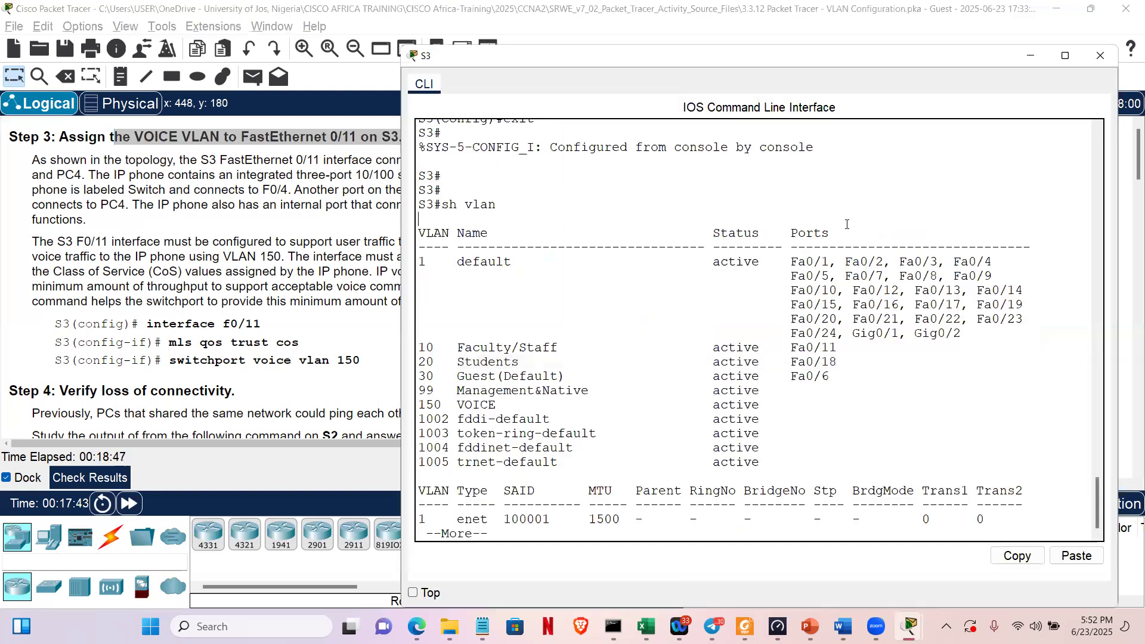
{"action": "key", "text": "space"}
{"action": "type", "text": "co"}
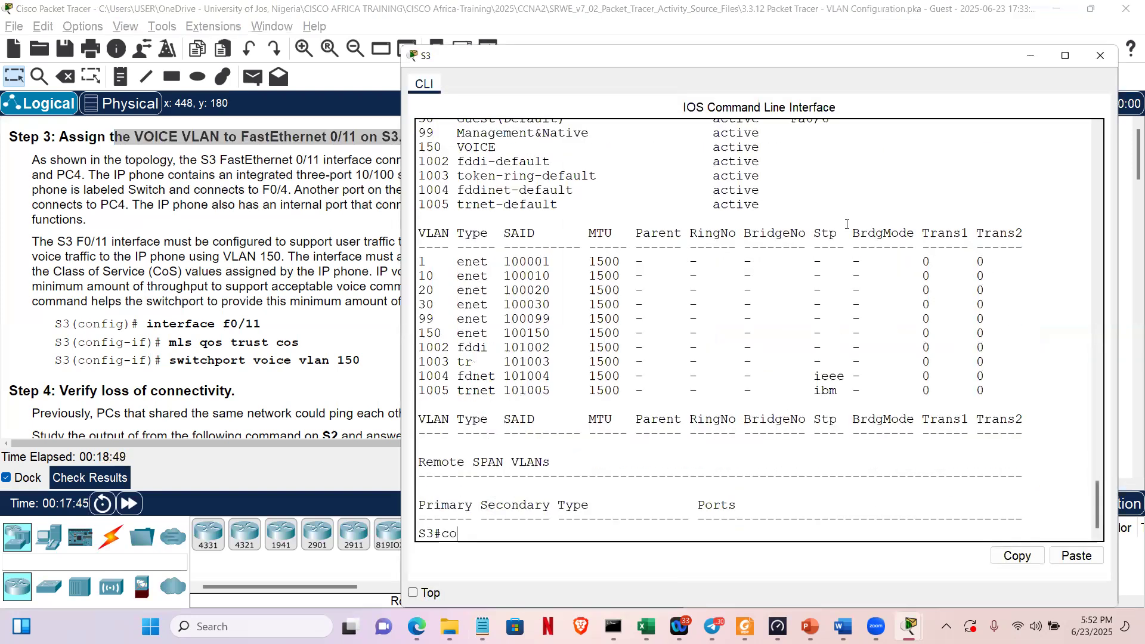
{"action": "type", "text": "nfig t"}
{"action": "key", "text": "Return"}
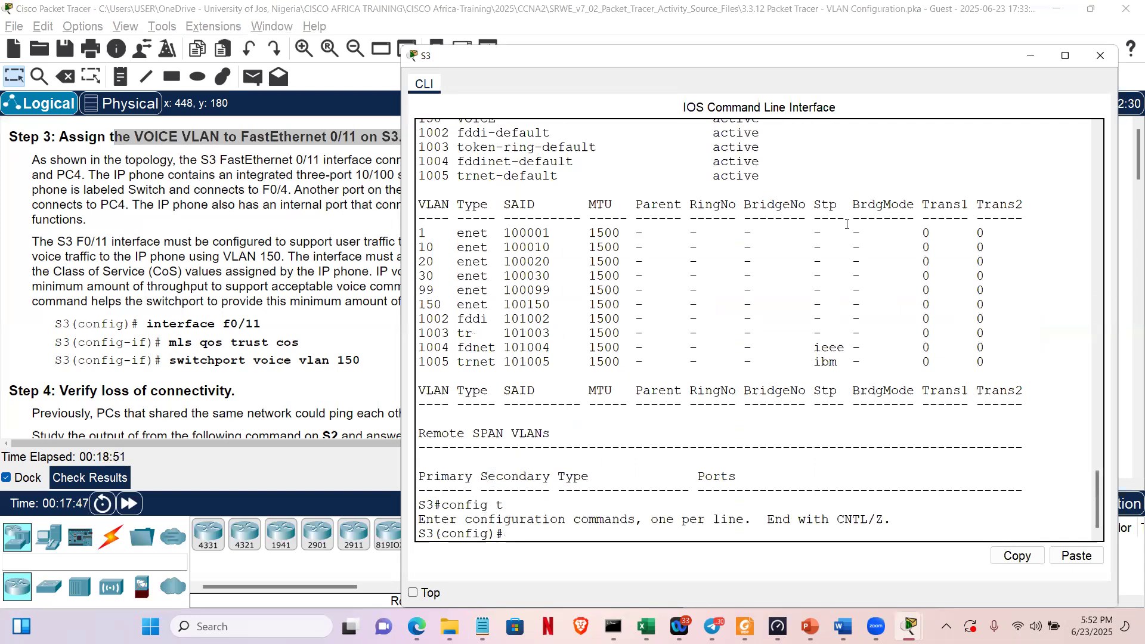
{"action": "key", "text": "Return"}
{"action": "key", "text": "Return"}
{"action": "key", "text": "Return"}
{"action": "type", "text": "int "}
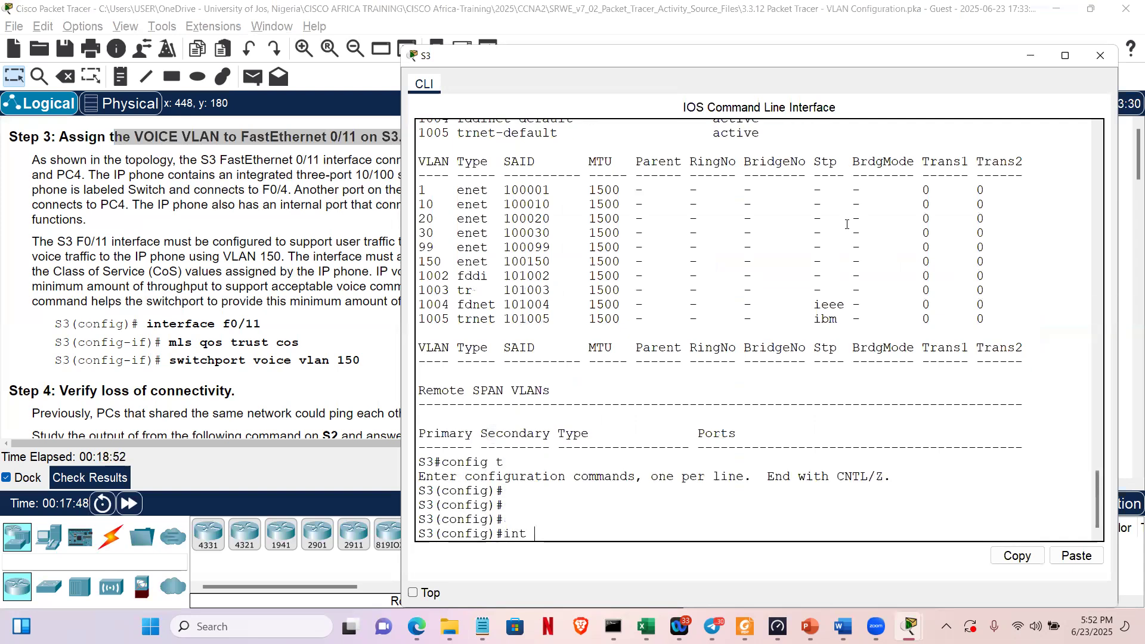
{"action": "type", "text": "f0/11"}
{"action": "key", "text": "Return"}
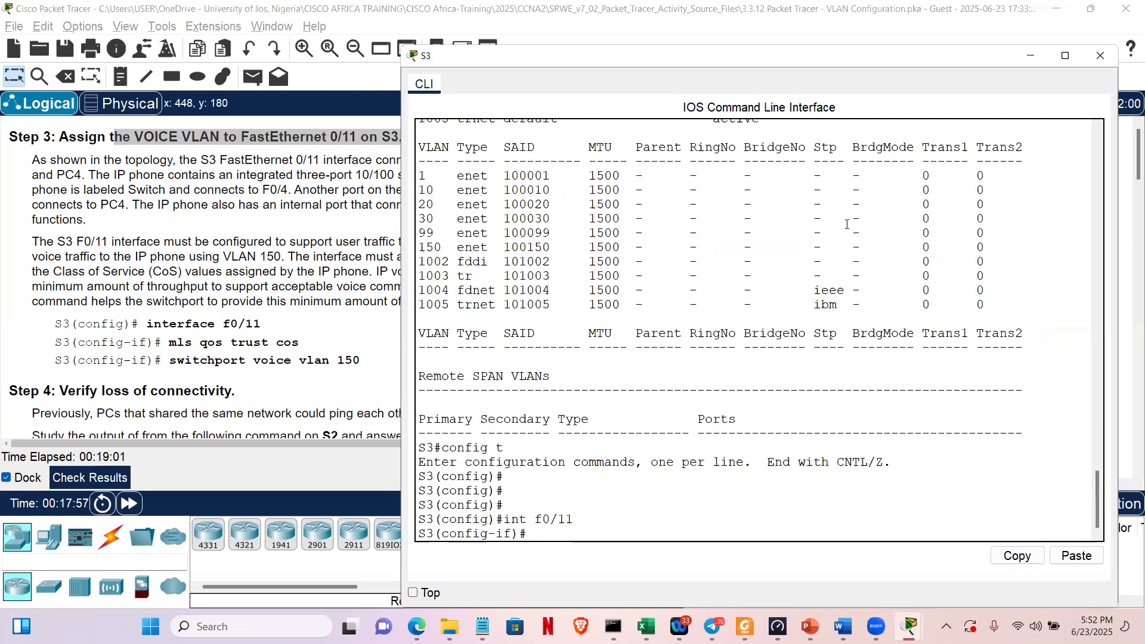
Set S3's f0/11 to trust Class of Service values with mls qos trust cos.
{"action": "type", "text": "mls qos trus"}
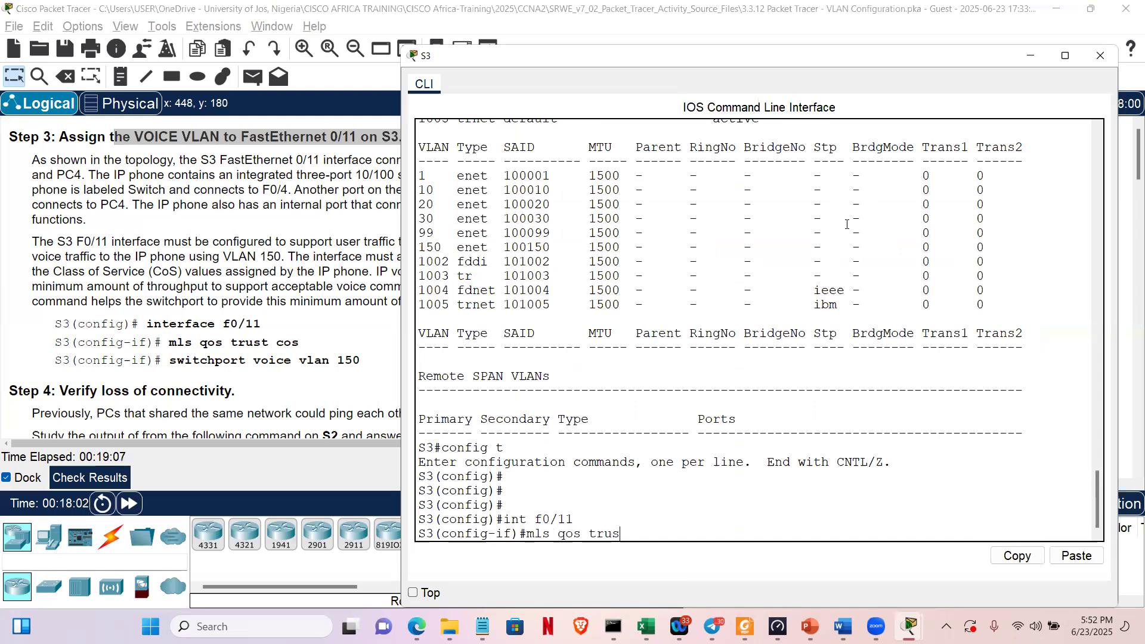
{"action": "type", "text": "t cos"}
{"action": "key", "text": "Return"}
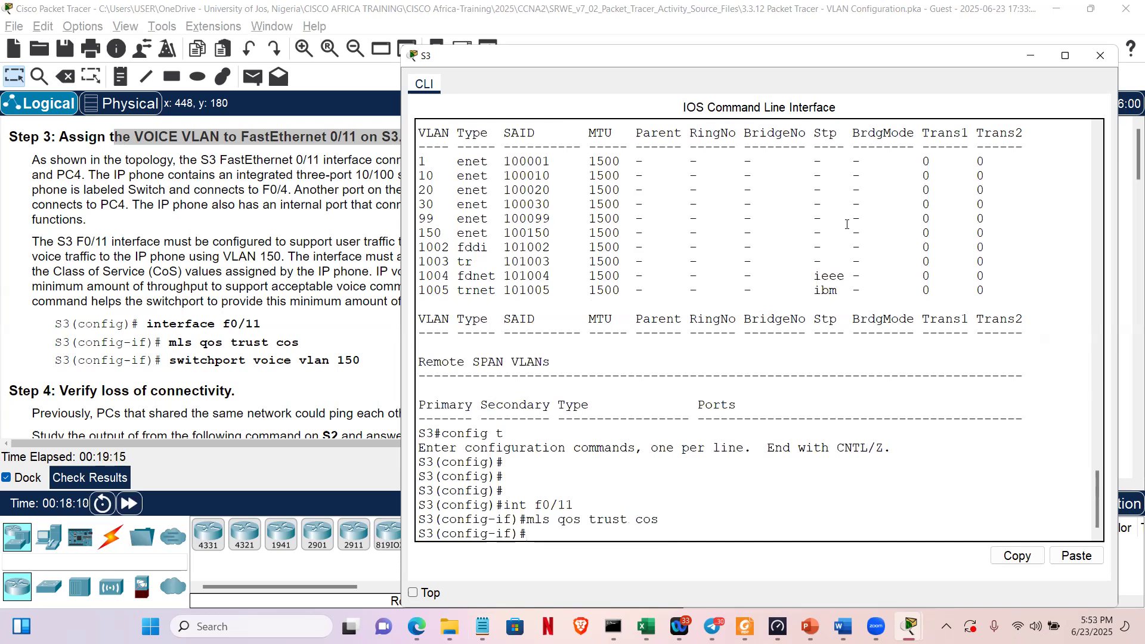
Assign the voice VLAN to S3's f0/11 with switchport voice vlan 150.
{"action": "type", "text": "swit"}
{"action": "key", "text": "Tab"}
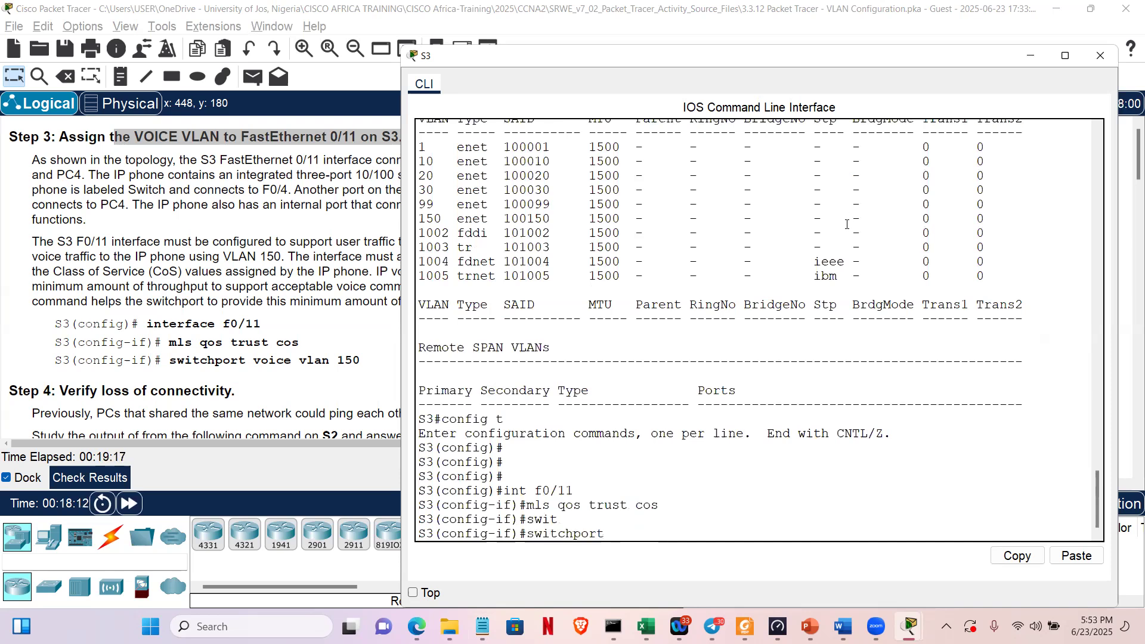
{"action": "type", "text": "voic"}
{"action": "key", "text": "Tab"}
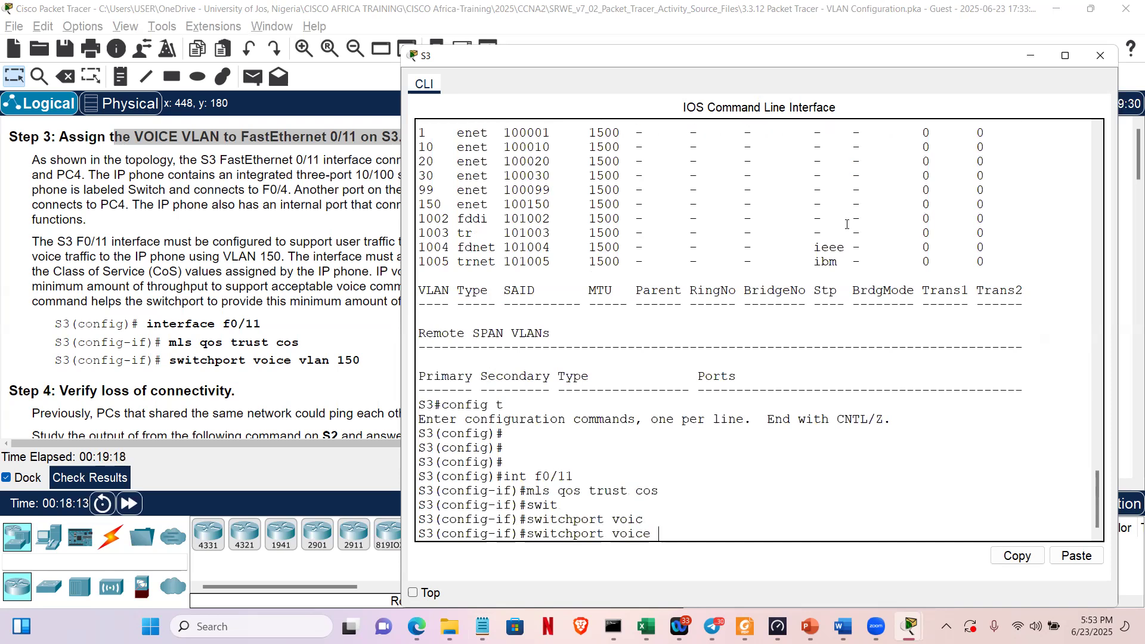
{"action": "type", "text": "vlan 150"}
{"action": "key", "text": "Return"}
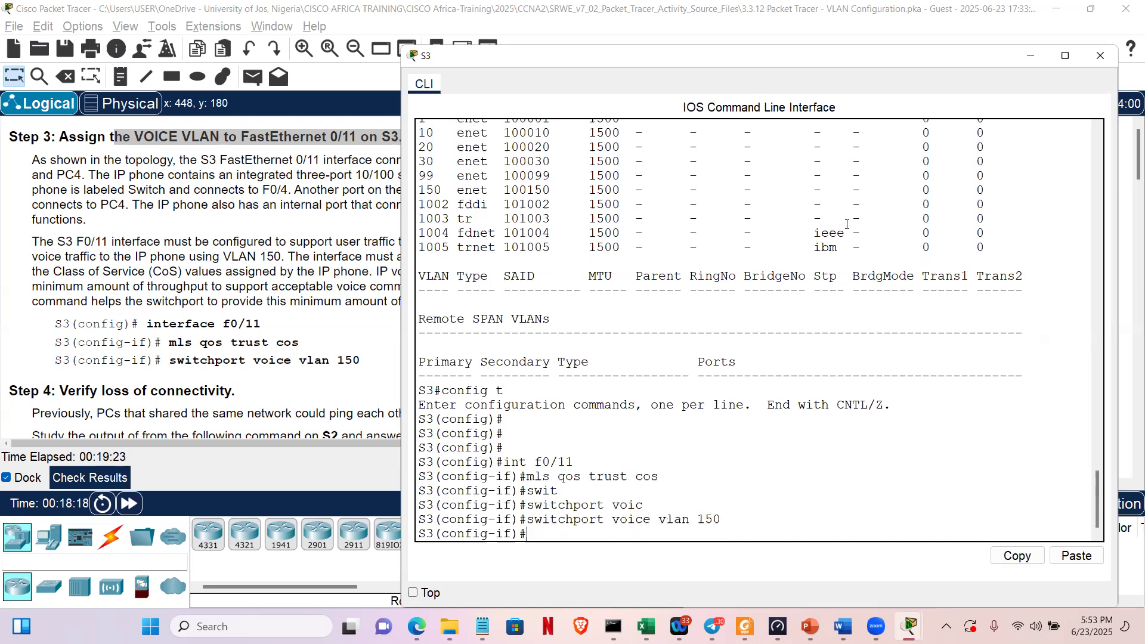
Exit interface configuration on S3, minimize its window and clear the text highlight in the instructions.
{"action": "type", "text": "exit"}
{"action": "key", "text": "Return"}
{"action": "key", "text": "Return"}
{"action": "key", "text": "Return"}
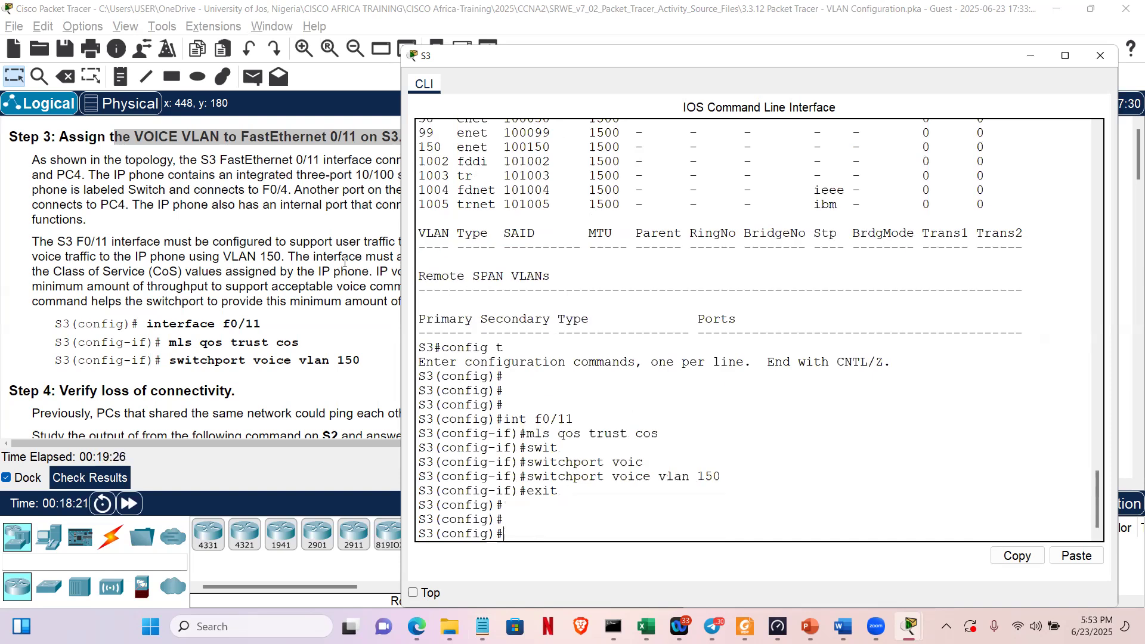
{"action": "left_click", "coordinate": [1031, 56]}
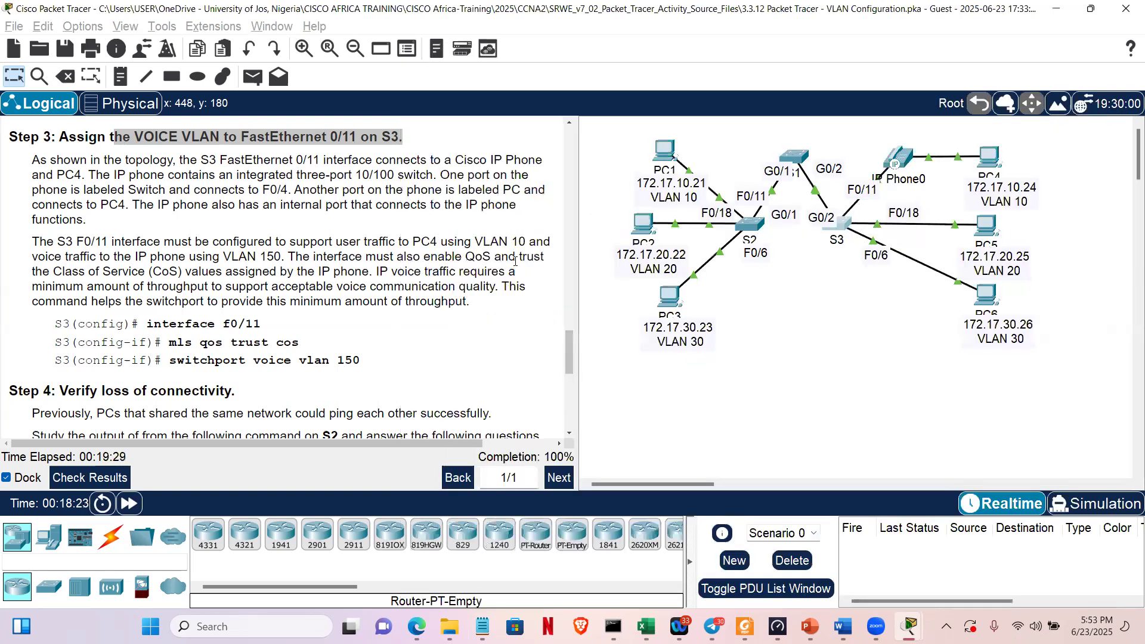
{"action": "left_click", "coordinate": [536, 400]}
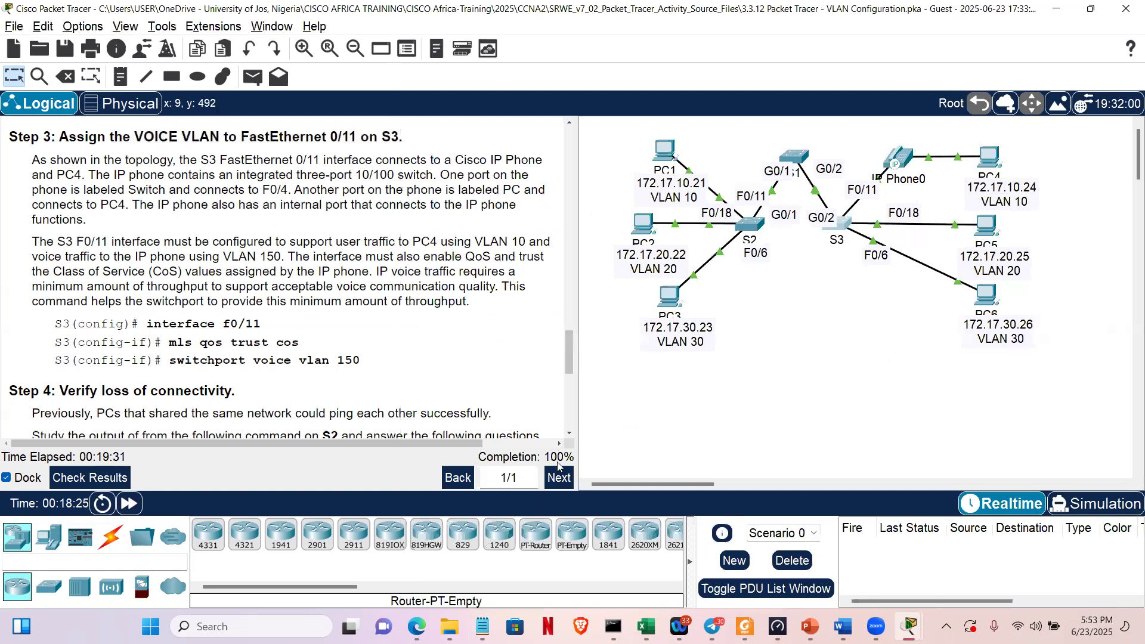
Check the activity's results, return to the topology and widen the instructions pane.
{"action": "left_click", "coordinate": [117, 480]}
{"action": "left_click", "coordinate": [189, 105]}
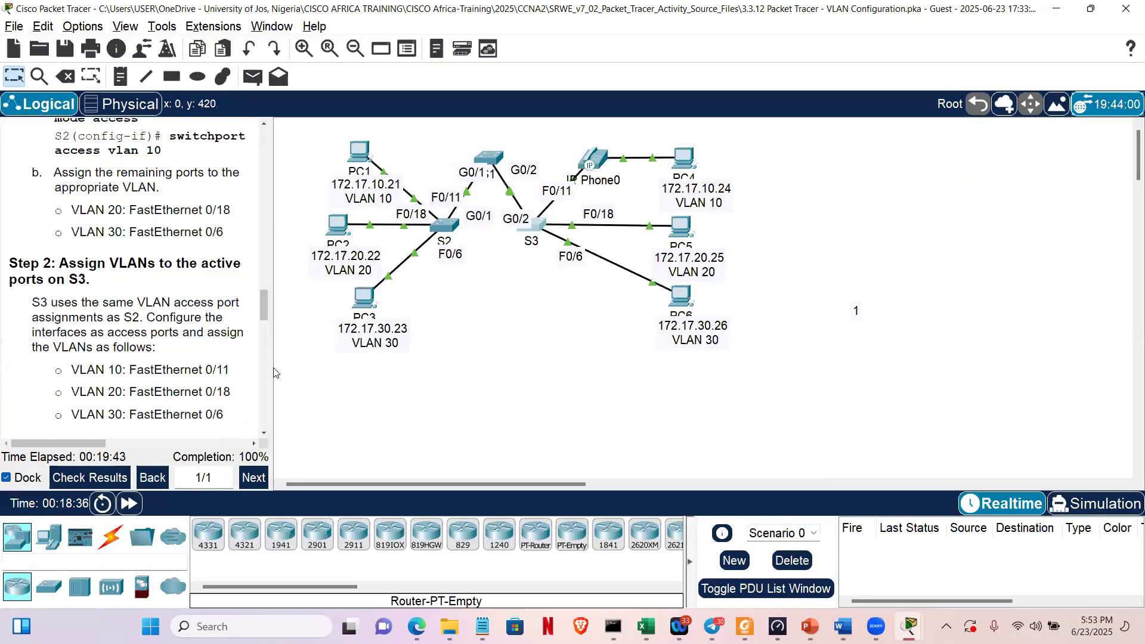
{"action": "left_click_drag", "start_coordinate": [270, 368], "coordinate": [466, 362]}
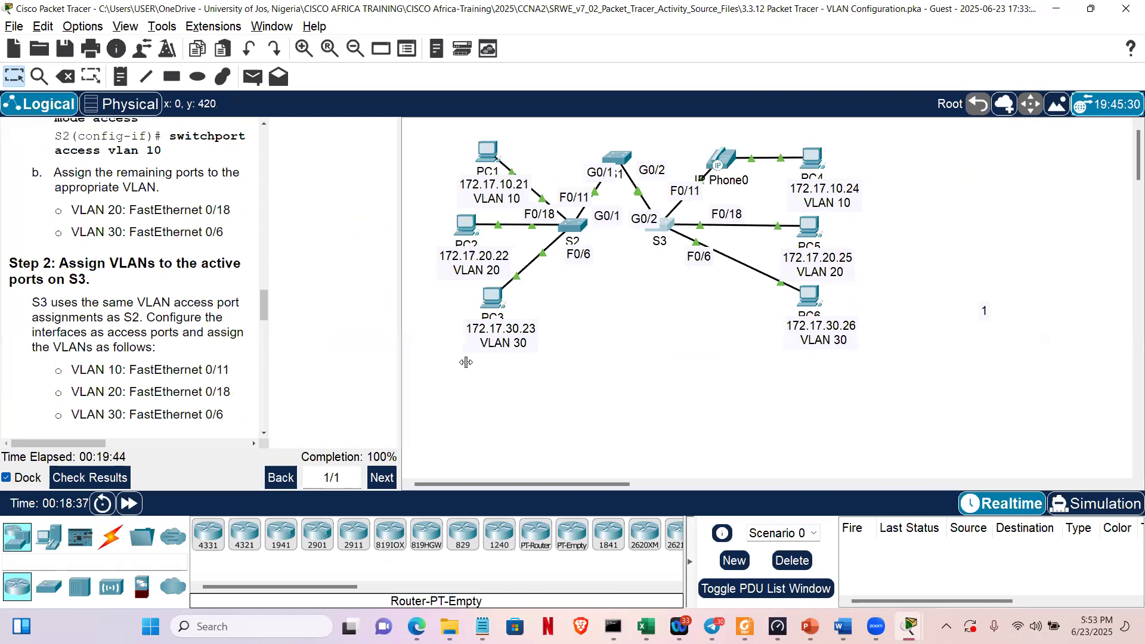